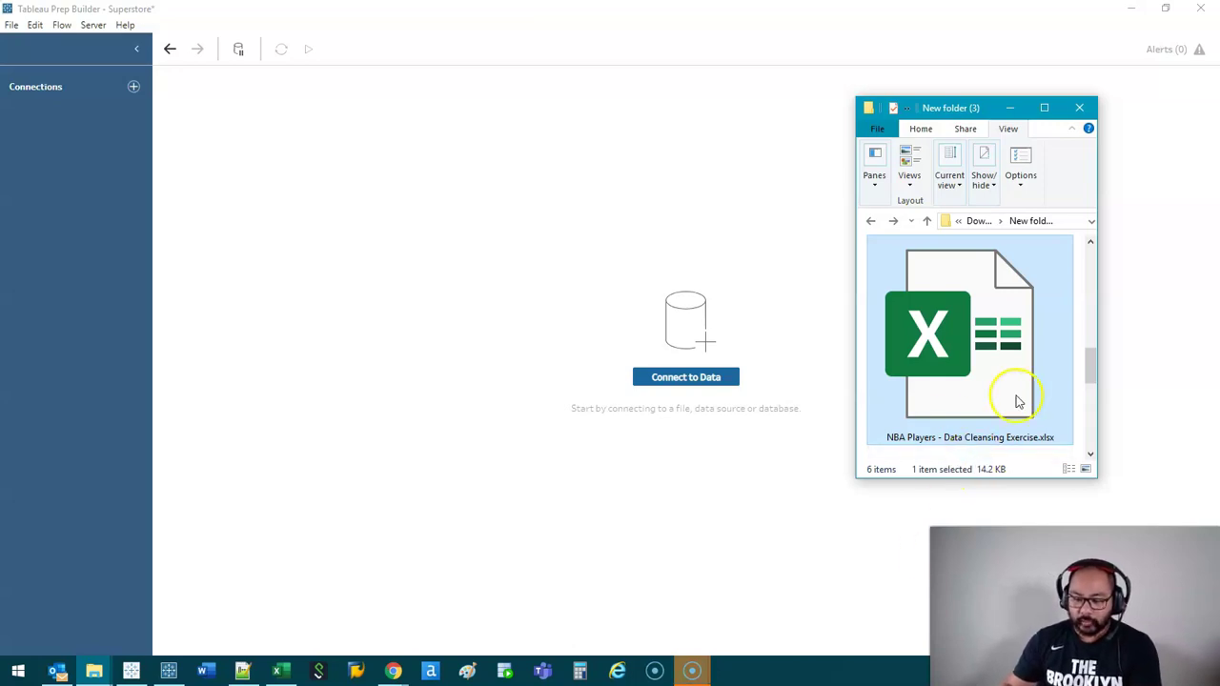
Add the NBA table from NBA Players - Data Cleansing Exercise.xlsx to the flow and attach a Clean step to it.
drag(827, 300, 353, 197)
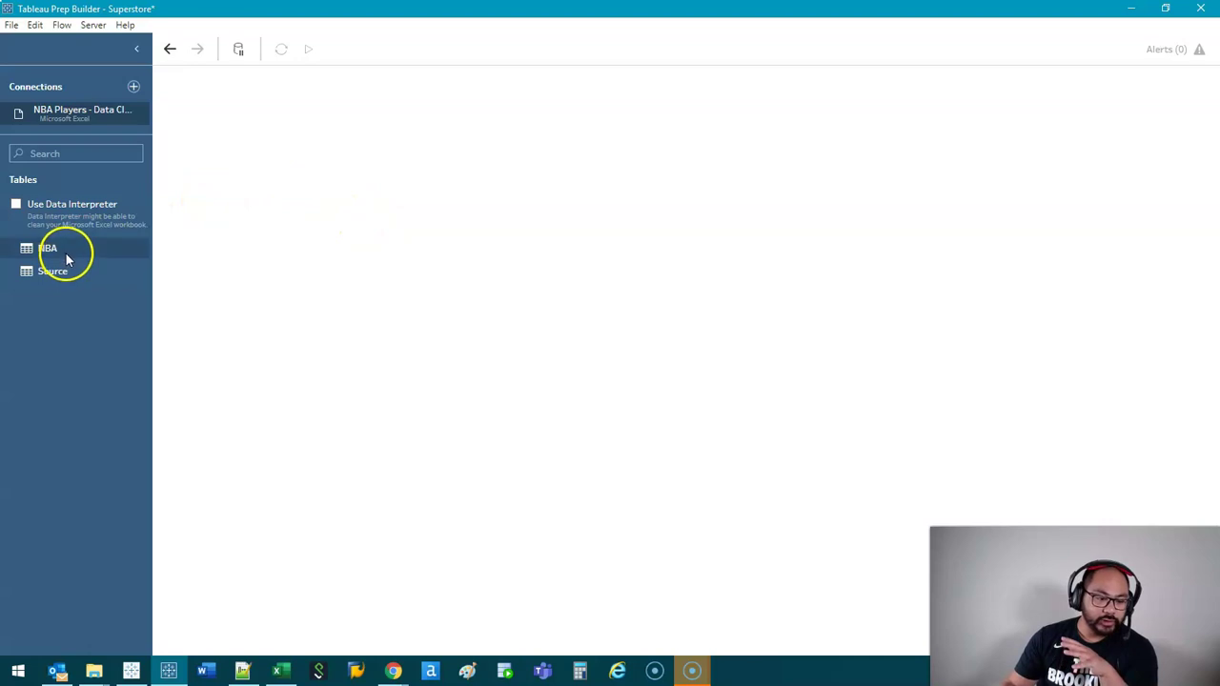
drag(52, 254, 210, 122)
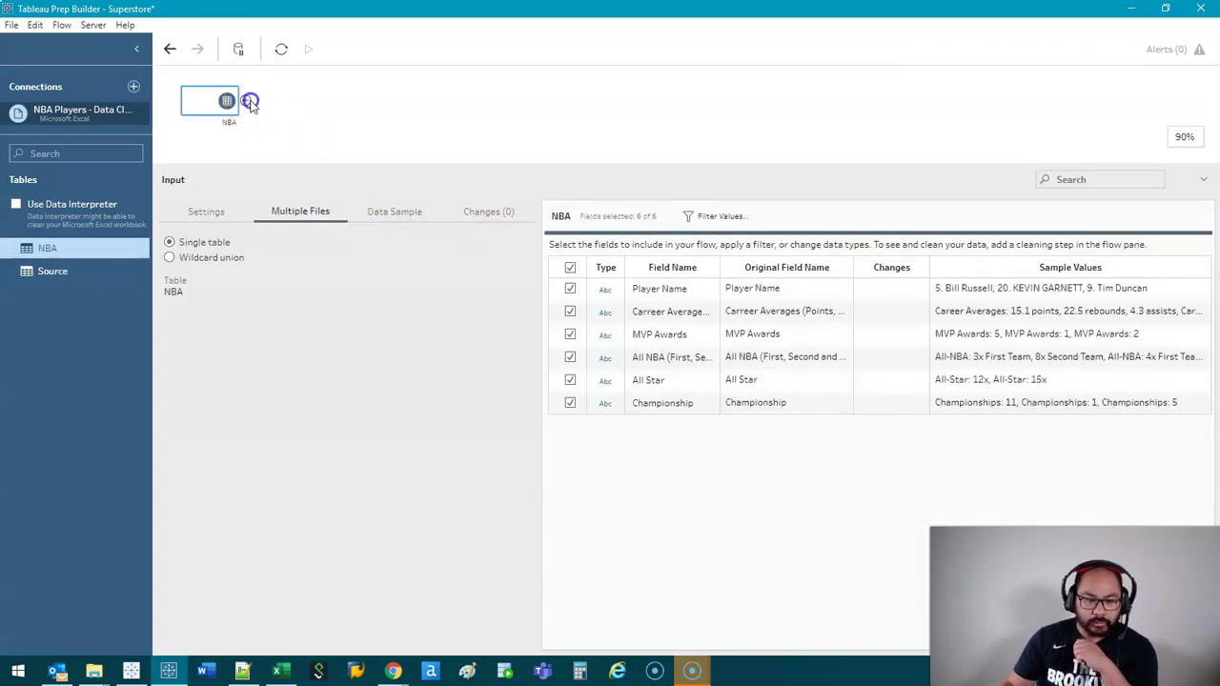
click(245, 100)
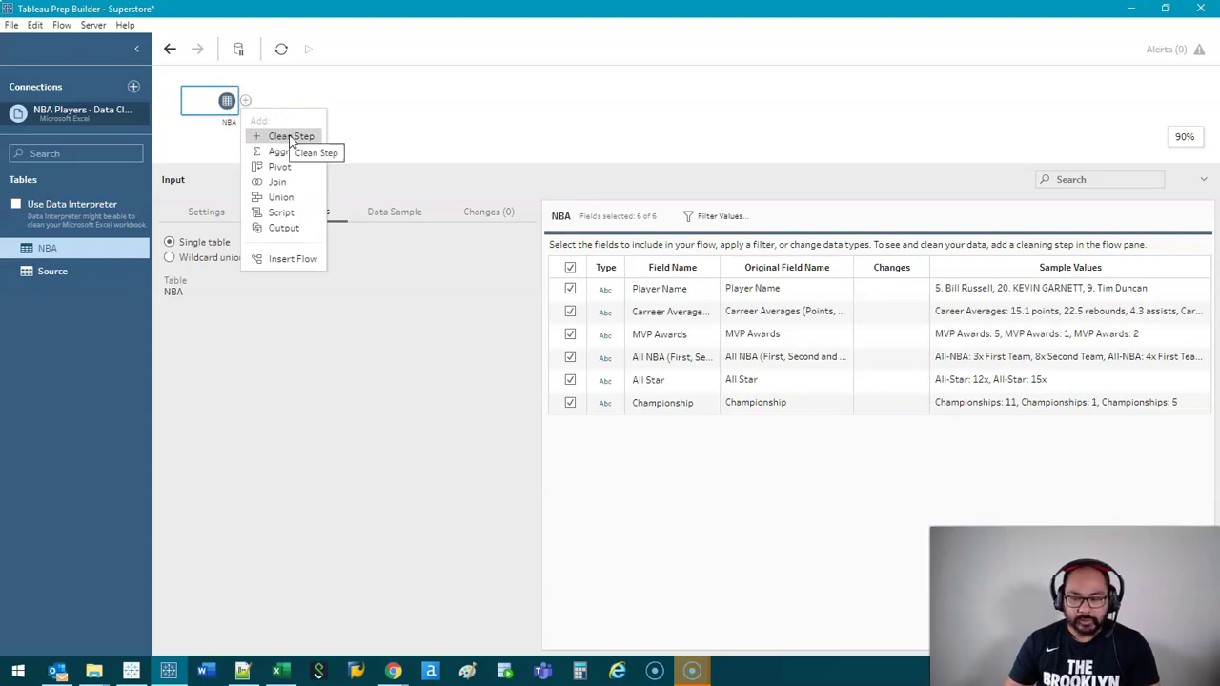
click(290, 138)
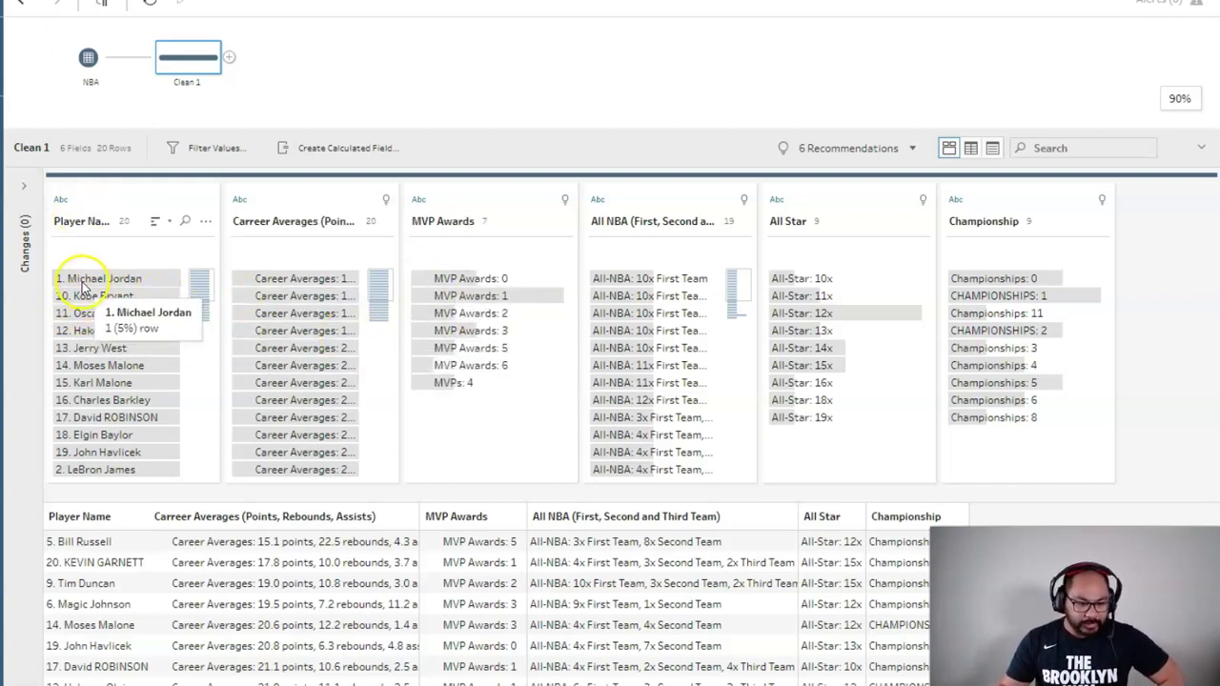
Examine the values of all six fields for cleaning needs, widening the Carreer Averages and All NBA fields to read them fully.
click(61, 454)
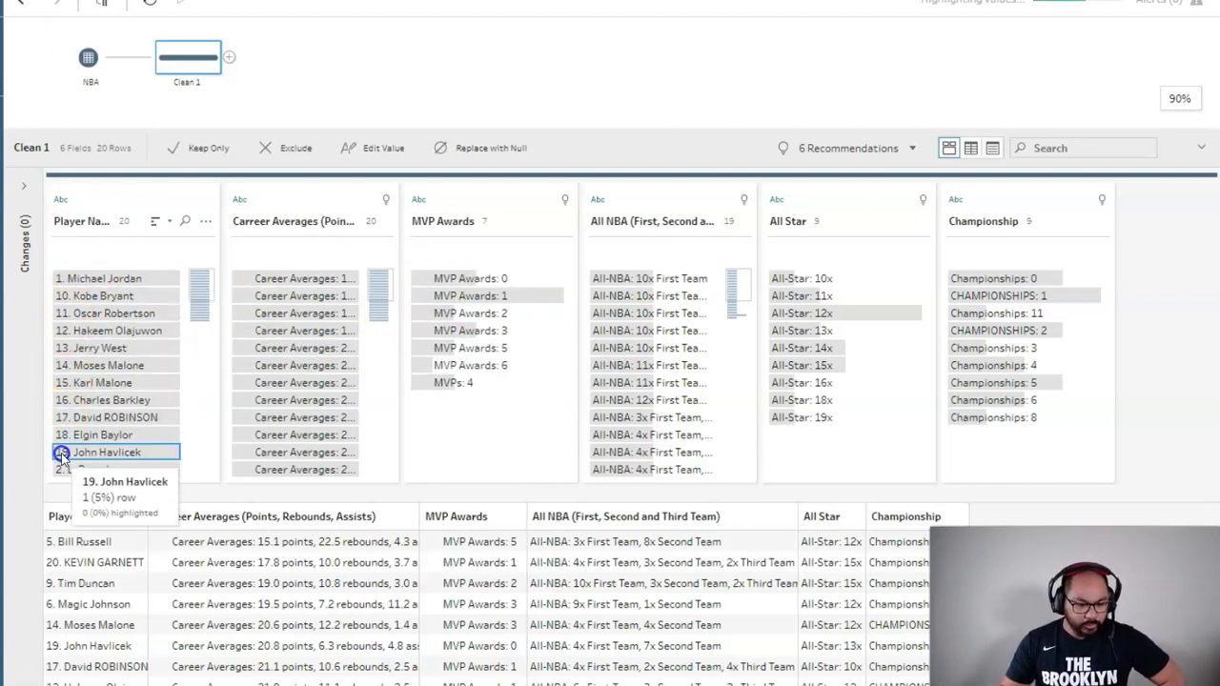
click(162, 417)
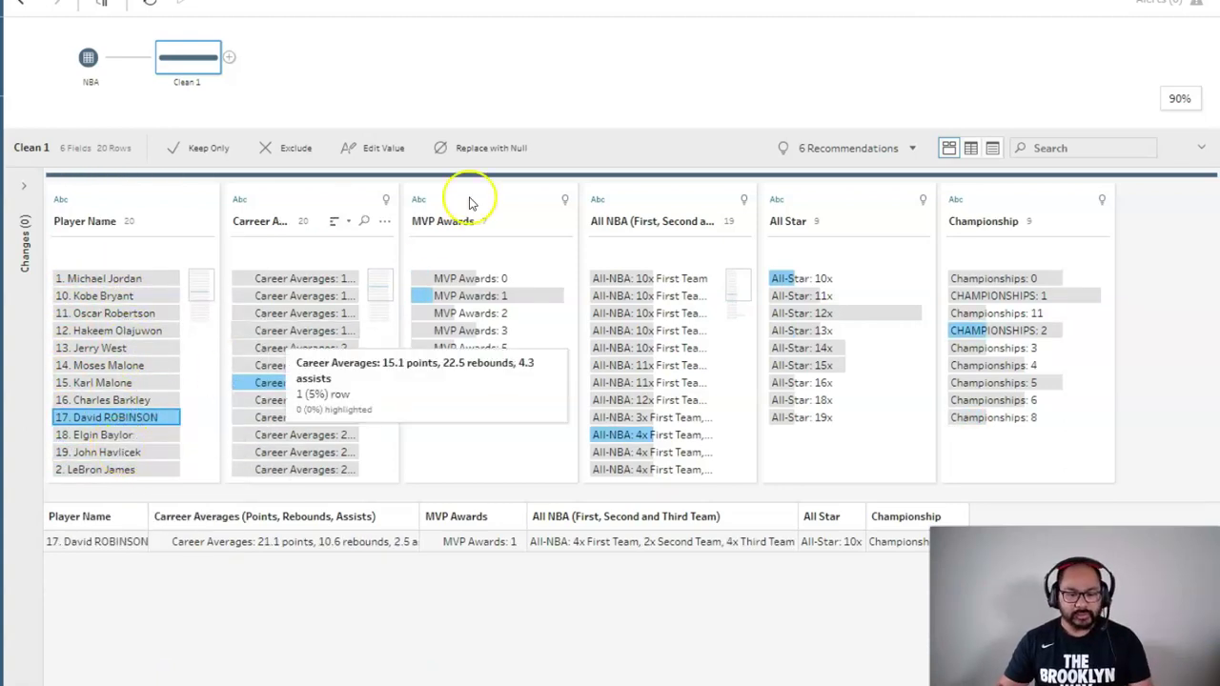
drag(400, 233, 613, 255)
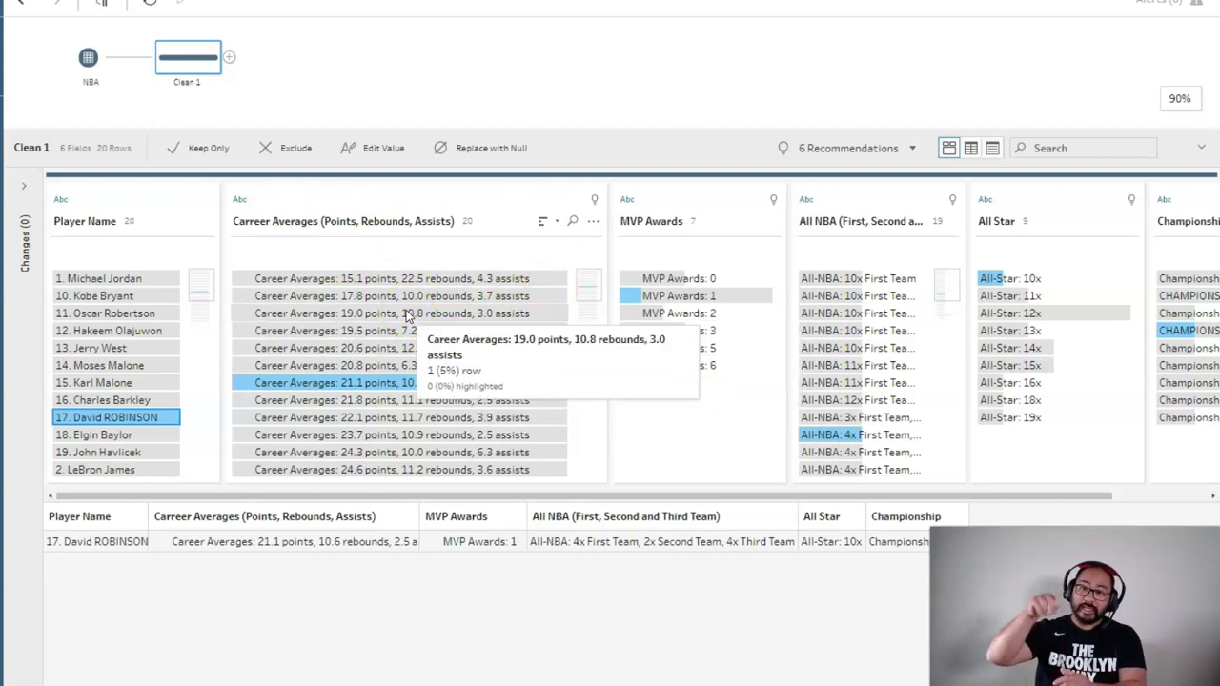
click(239, 201)
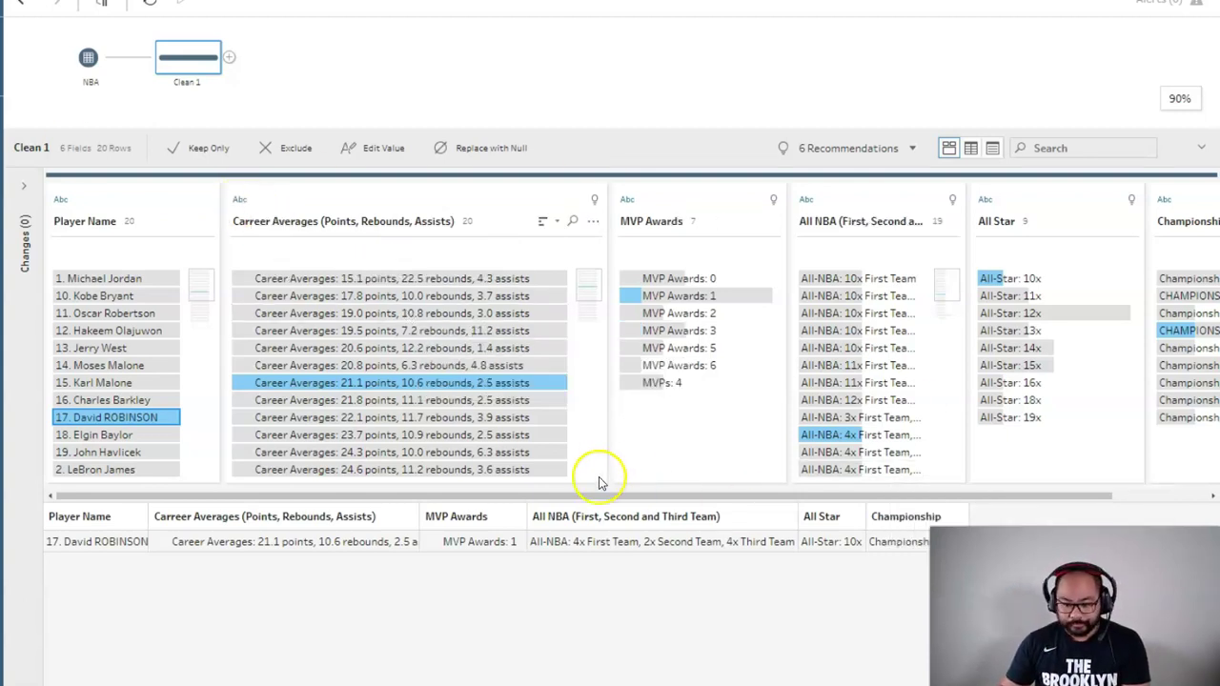
drag(599, 496, 746, 499)
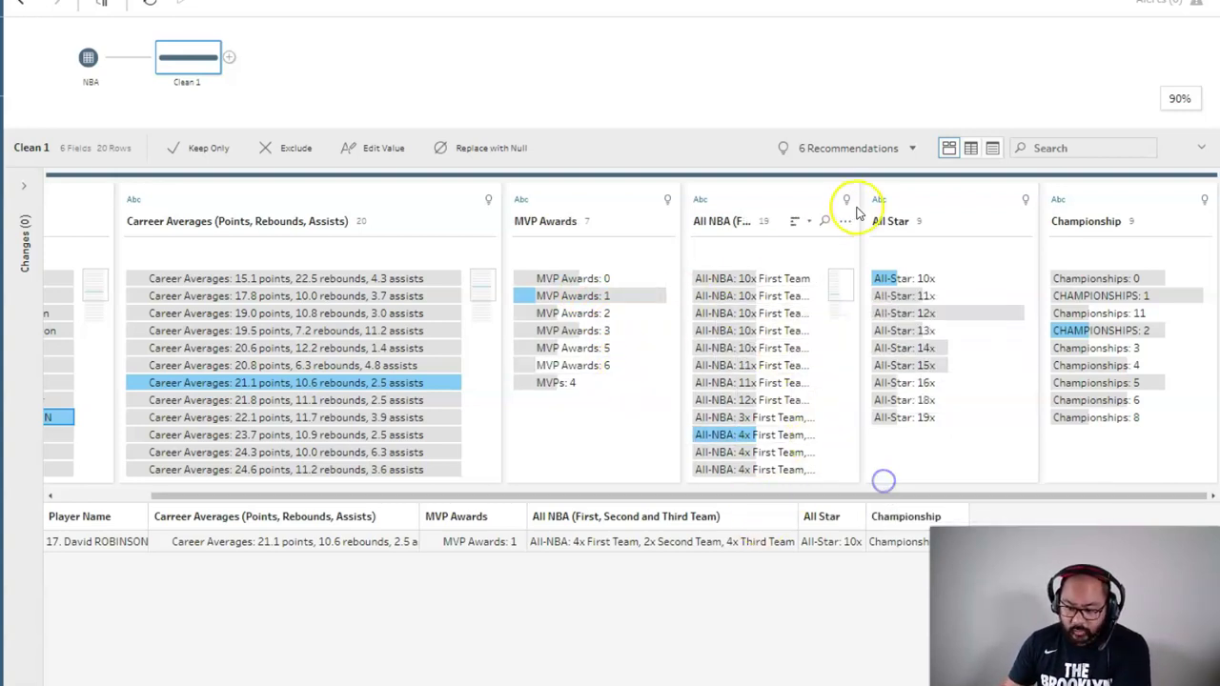
drag(863, 204, 1066, 214)
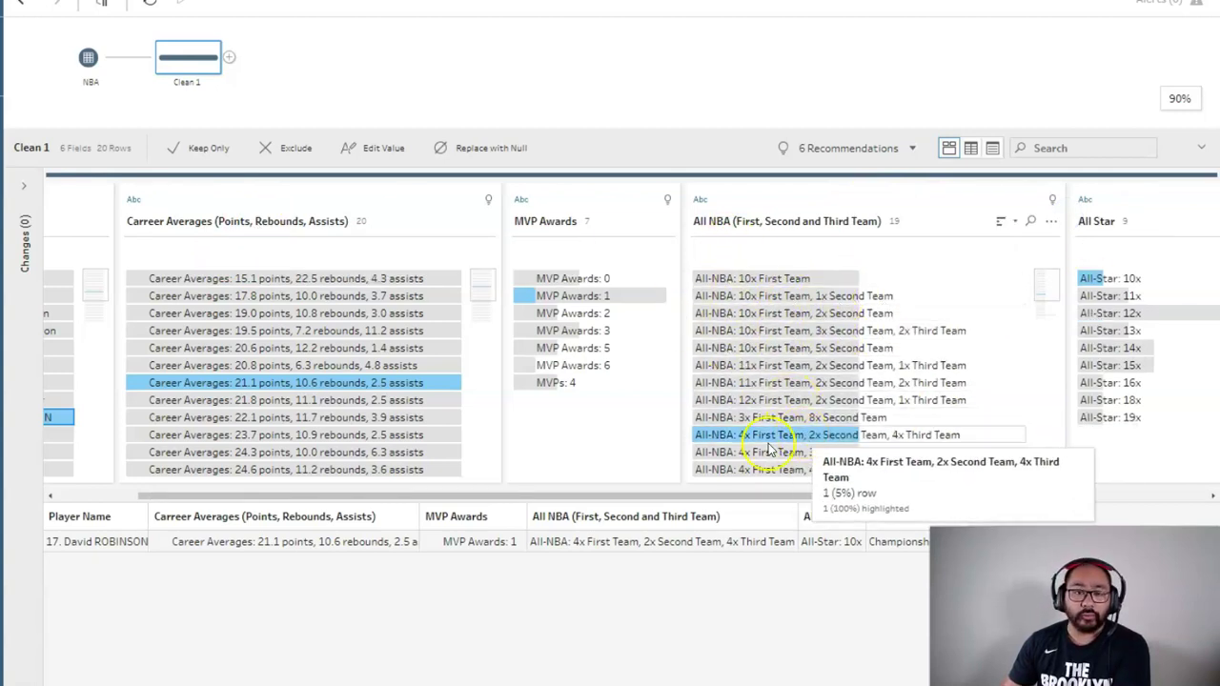
drag(643, 497, 906, 492)
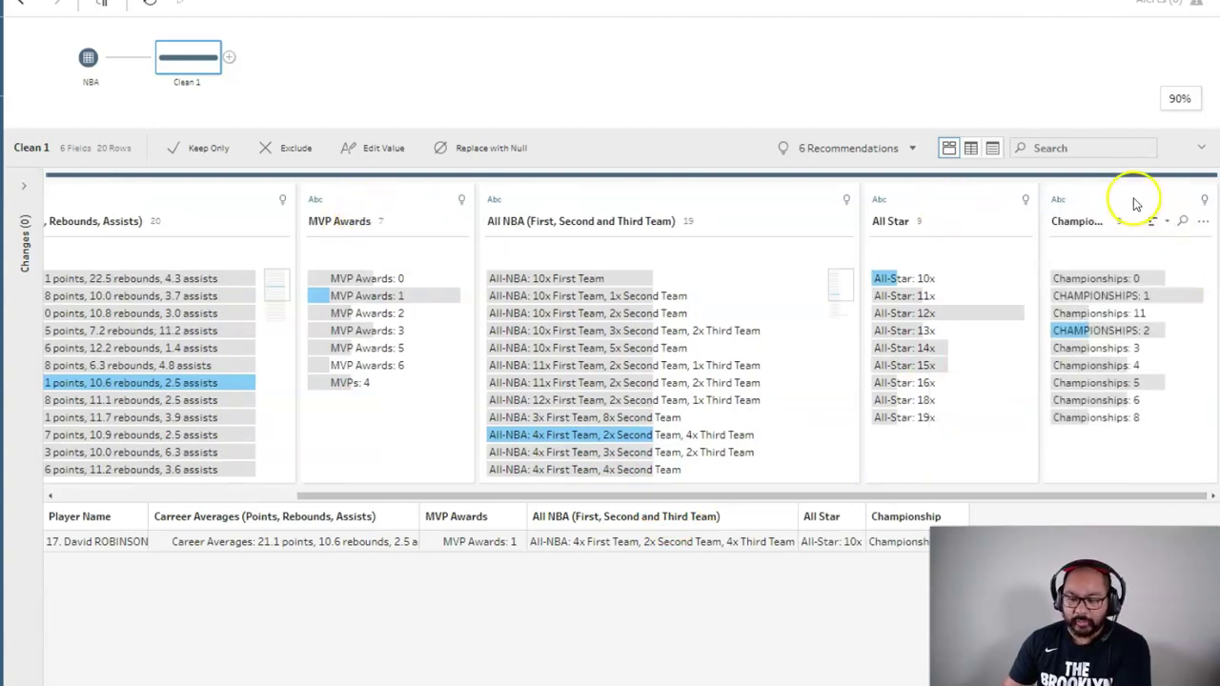
drag(790, 495, 387, 218)
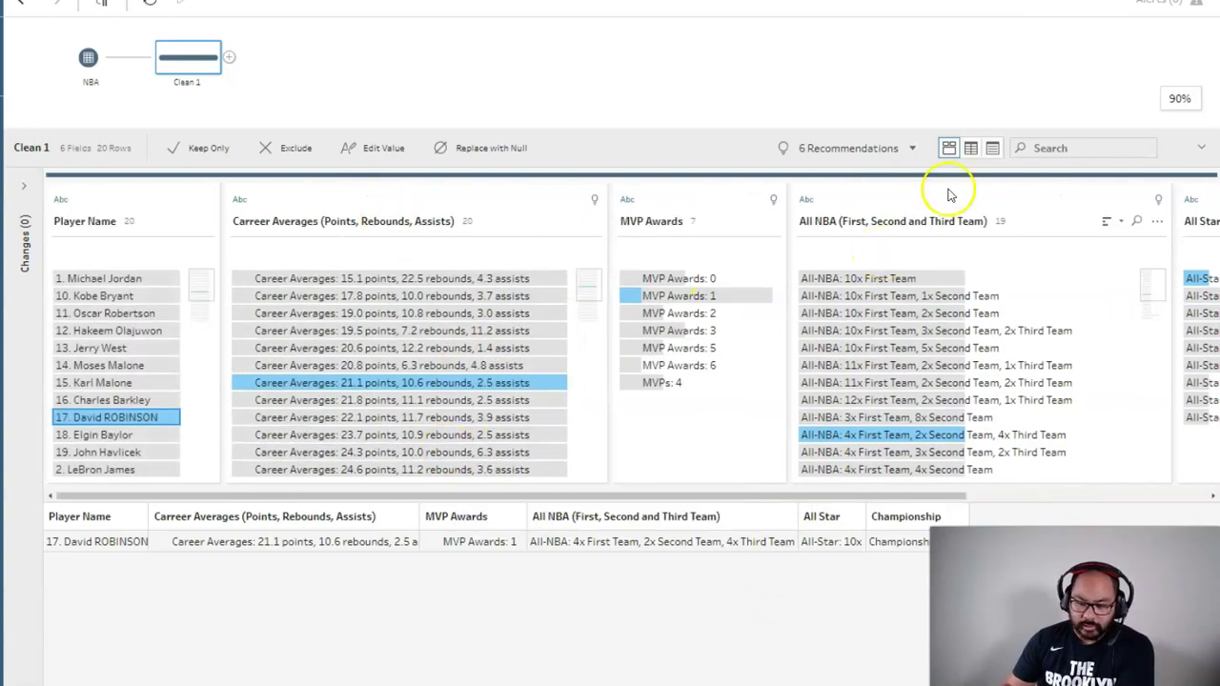
click(953, 348)
click(996, 349)
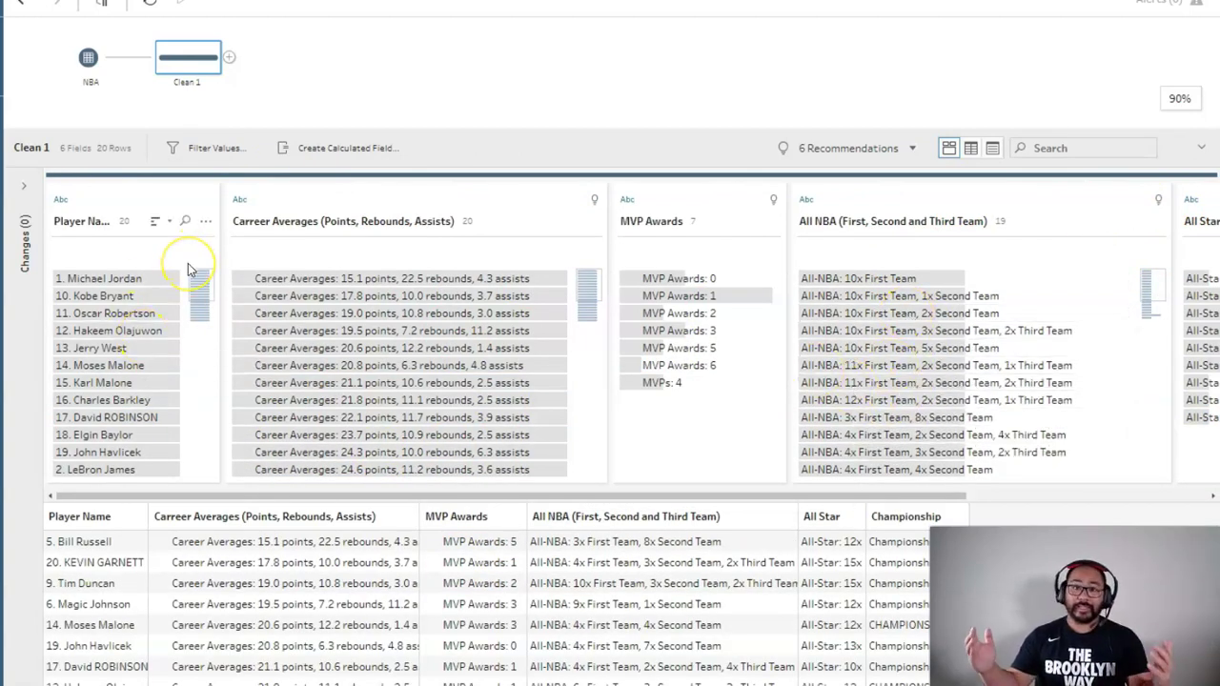
Apply a custom split to the Player Name field using the separator "." and splitting off all fields.
drag(277, 208, 324, 206)
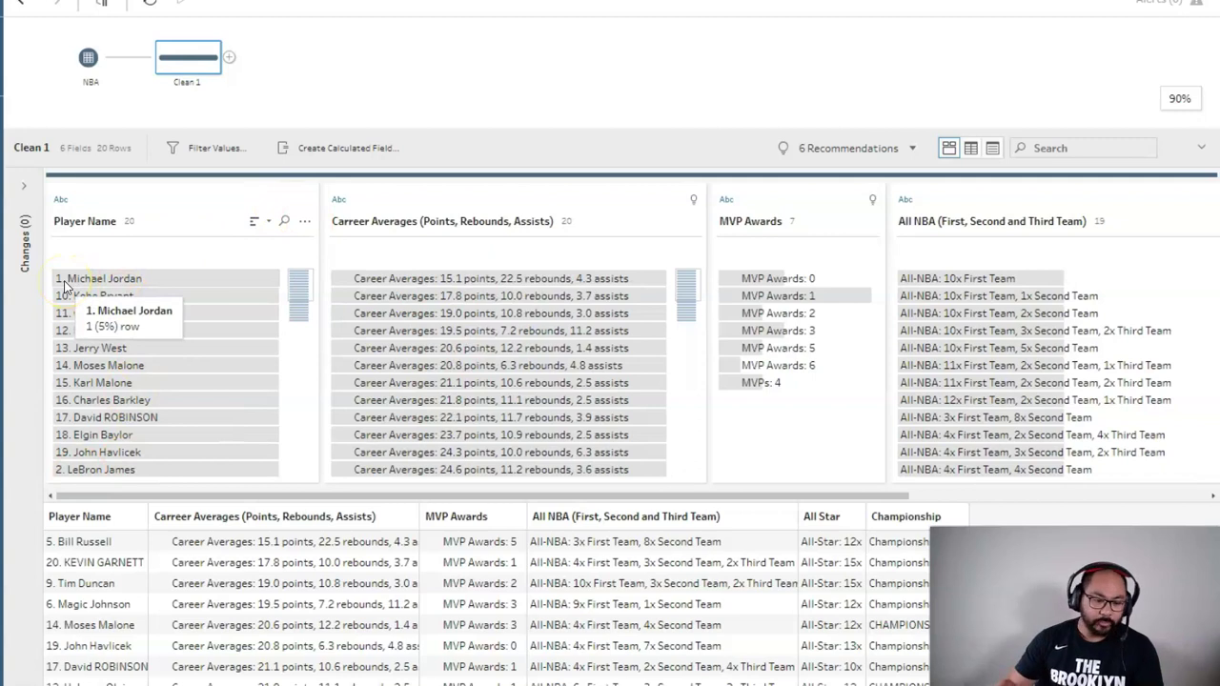
click(305, 222)
mouse_move(362, 303)
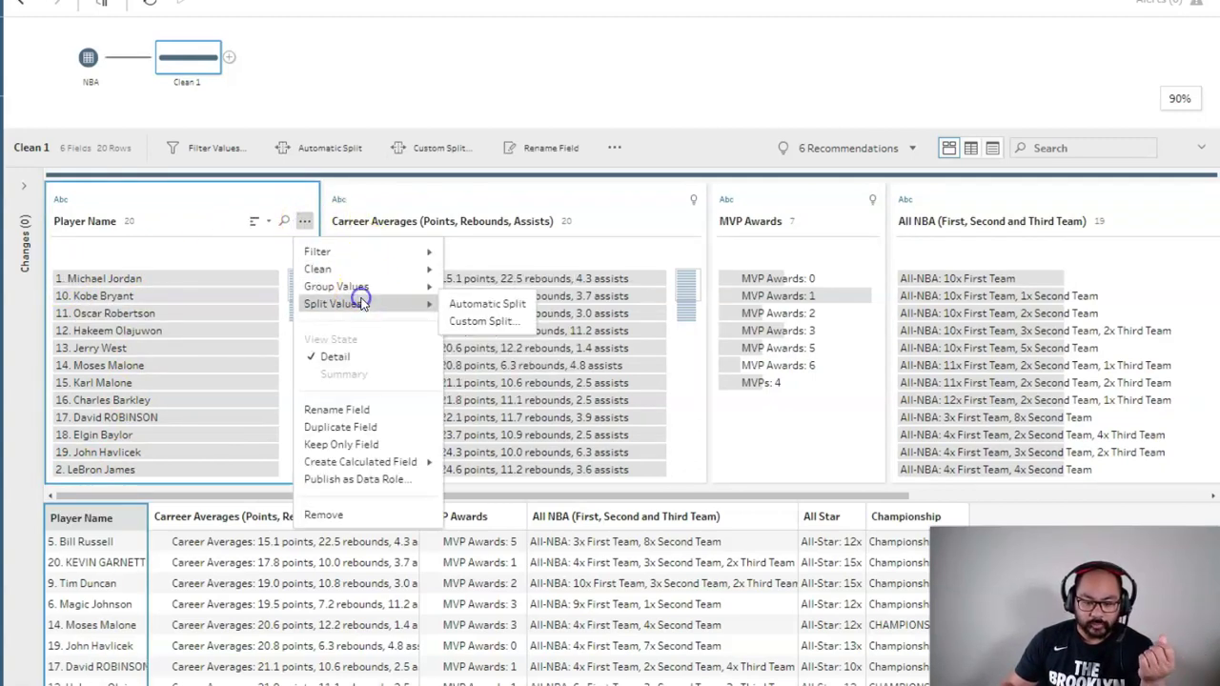
click(483, 321)
click(522, 329)
click(522, 356)
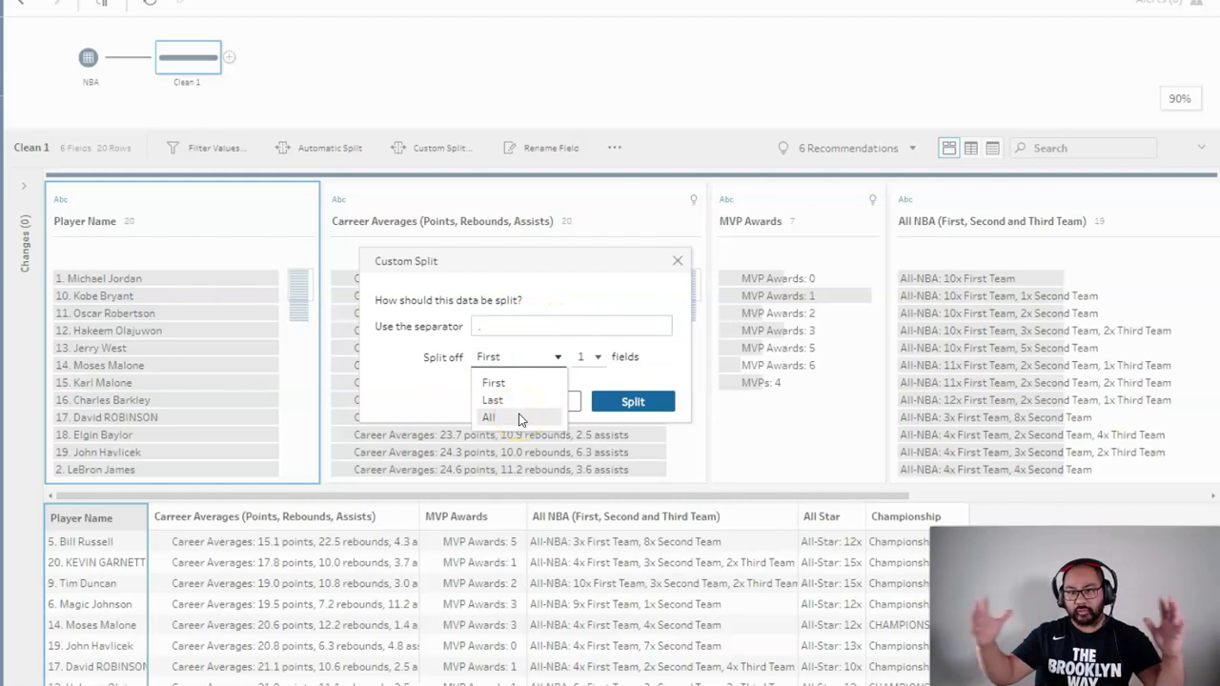
click(519, 419)
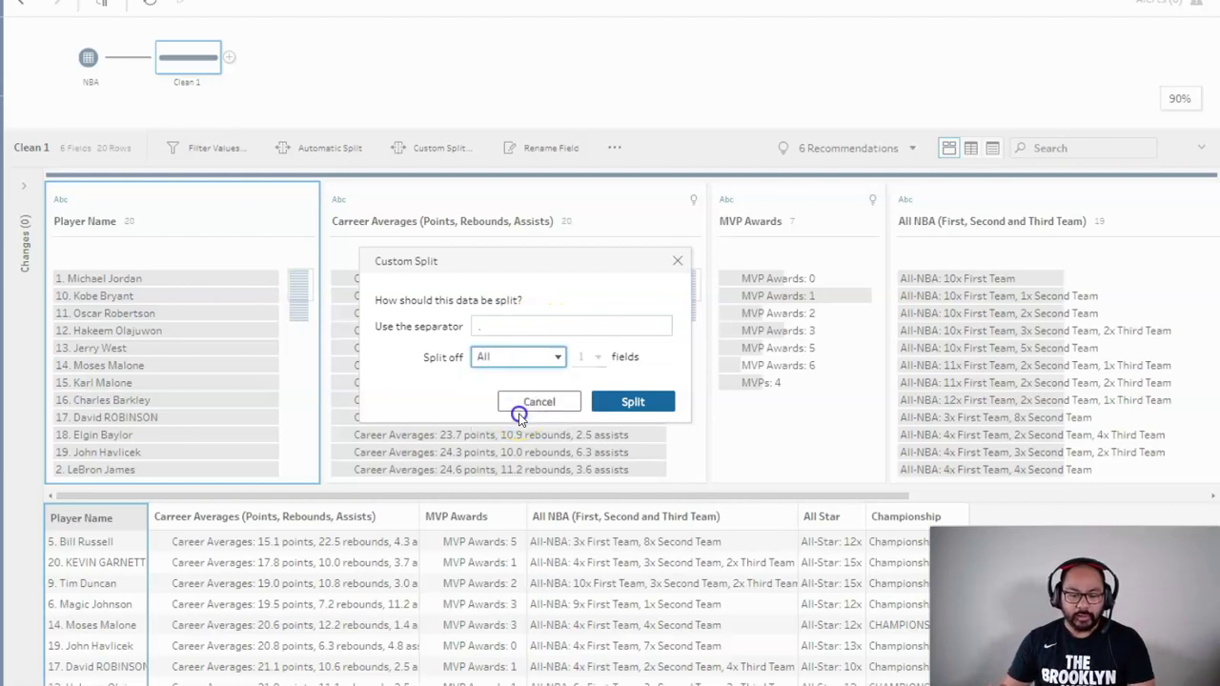
click(633, 402)
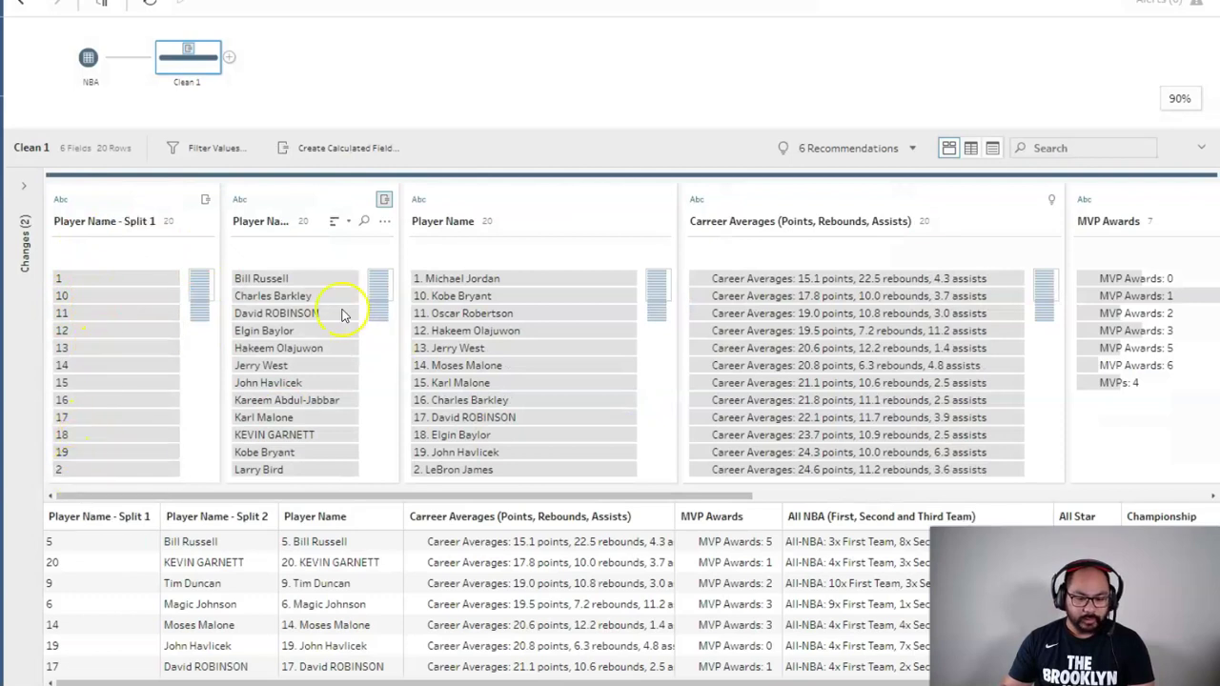
Remove the original Player Name field that still combines number and name.
right_click(521, 213)
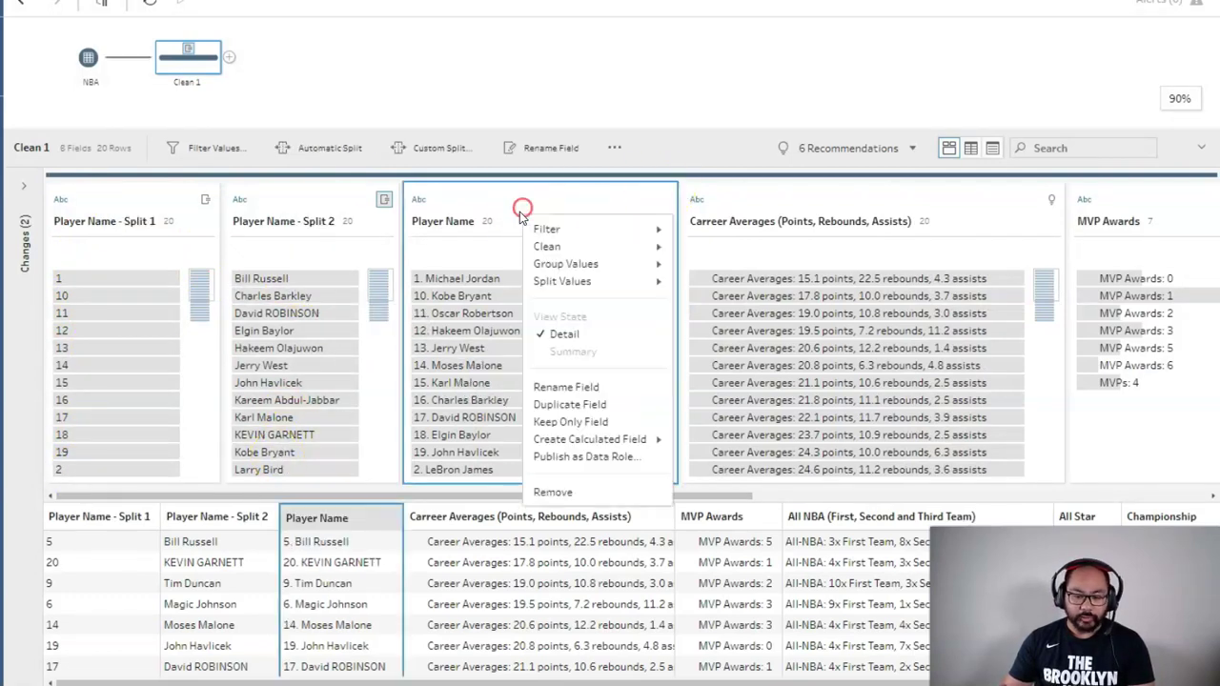
click(573, 494)
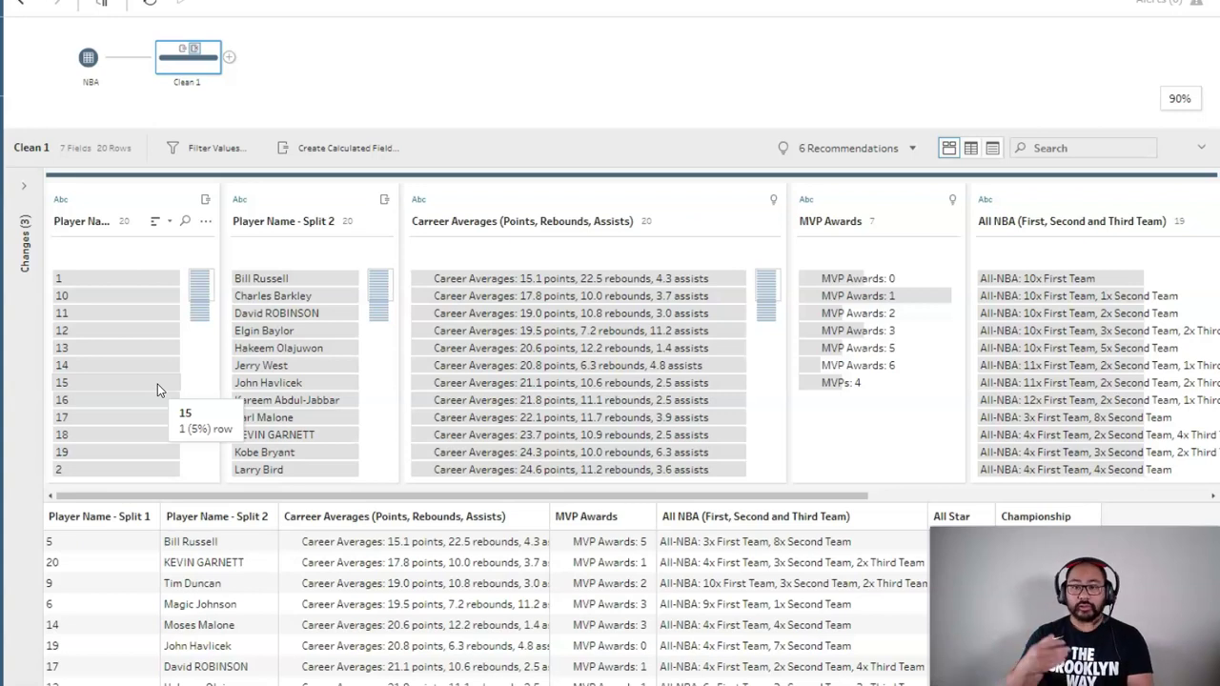
click(773, 92)
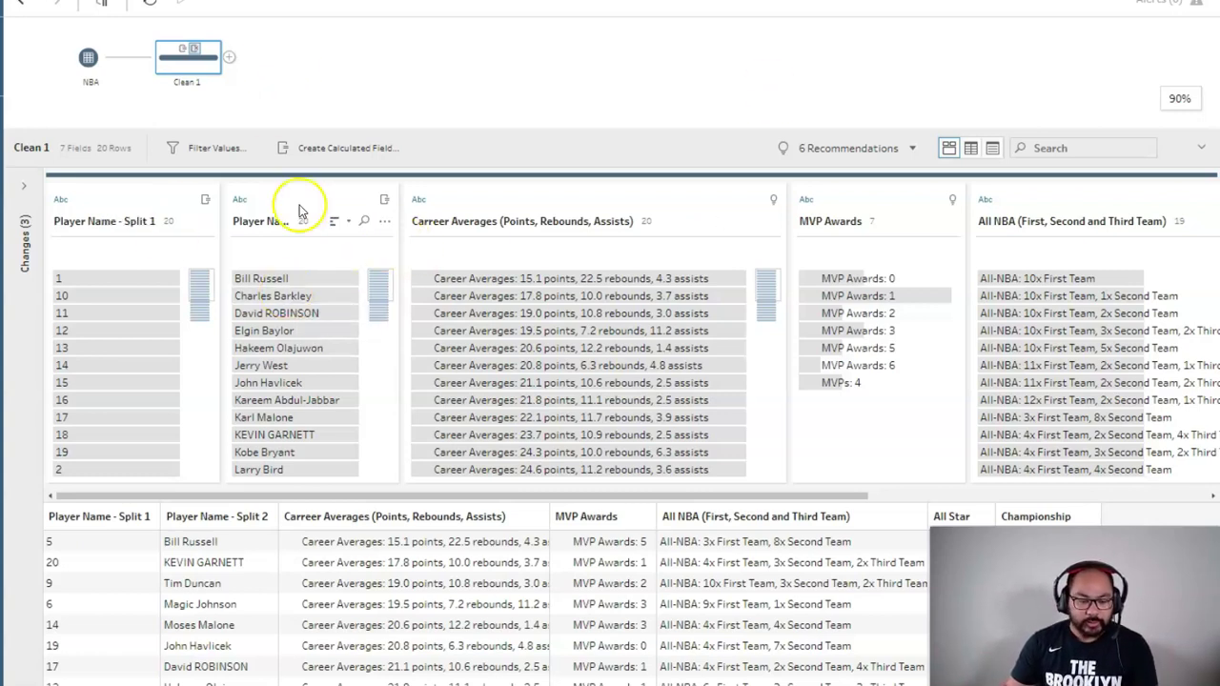
Rename the Player Name - Split 1 field as Rank and change its data type to Number (whole).
double_click(81, 222)
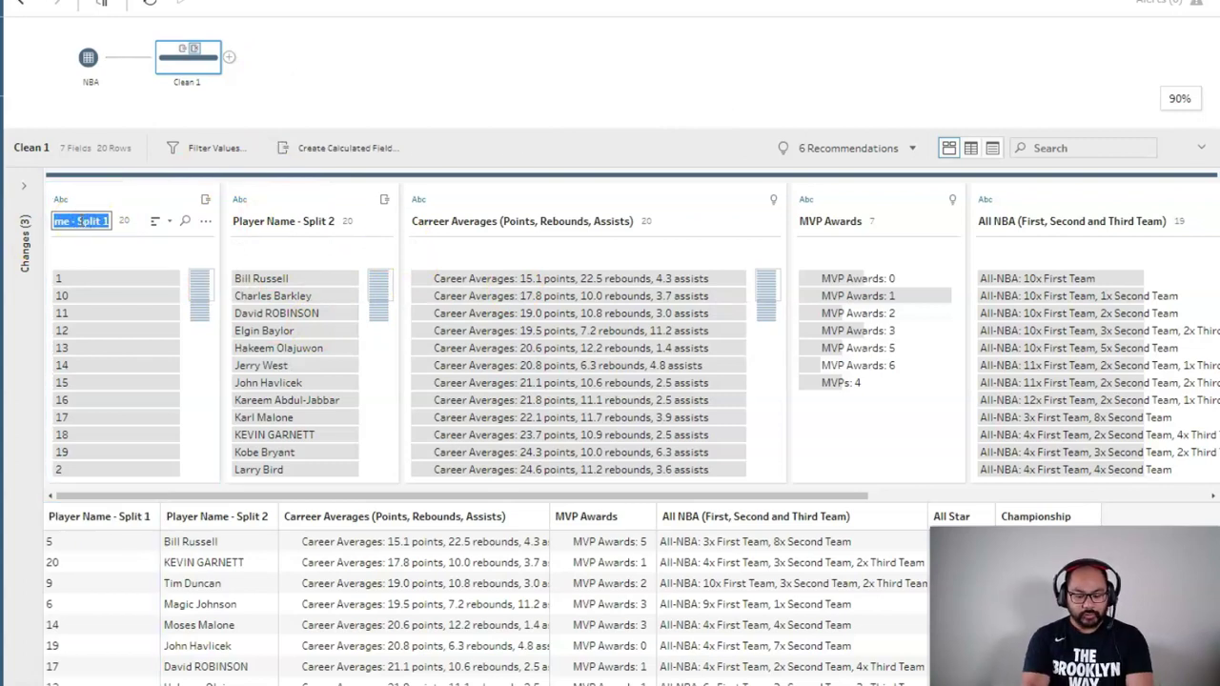
key(Return)
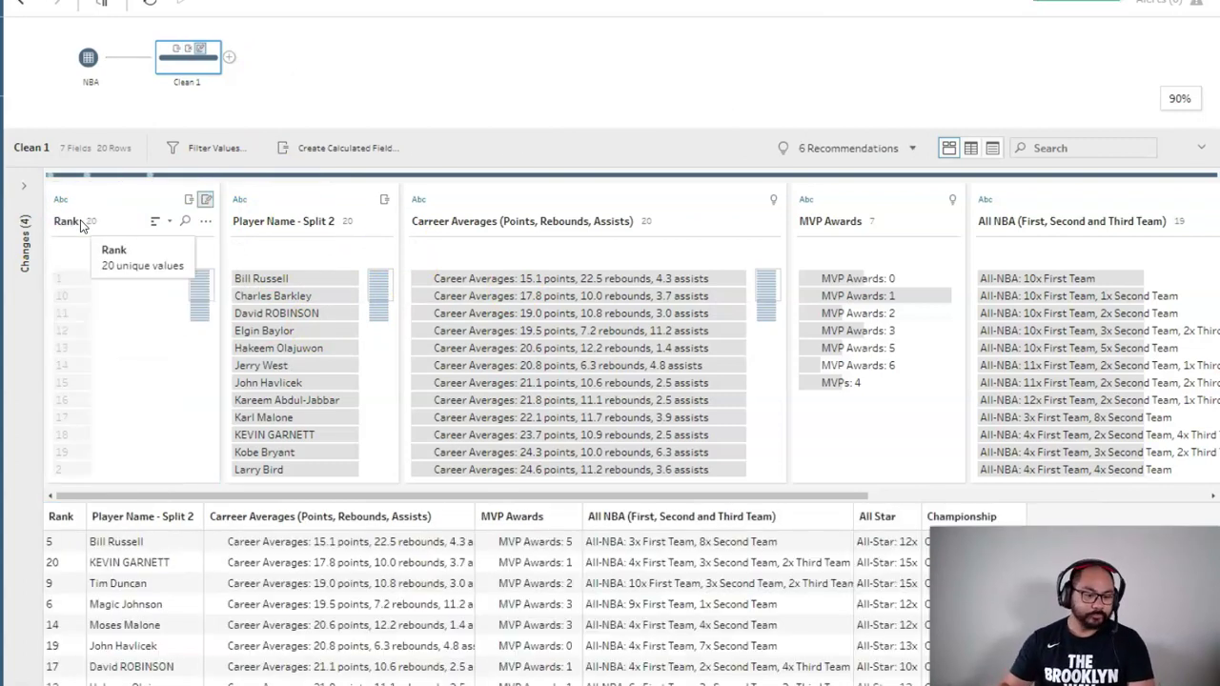
click(60, 199)
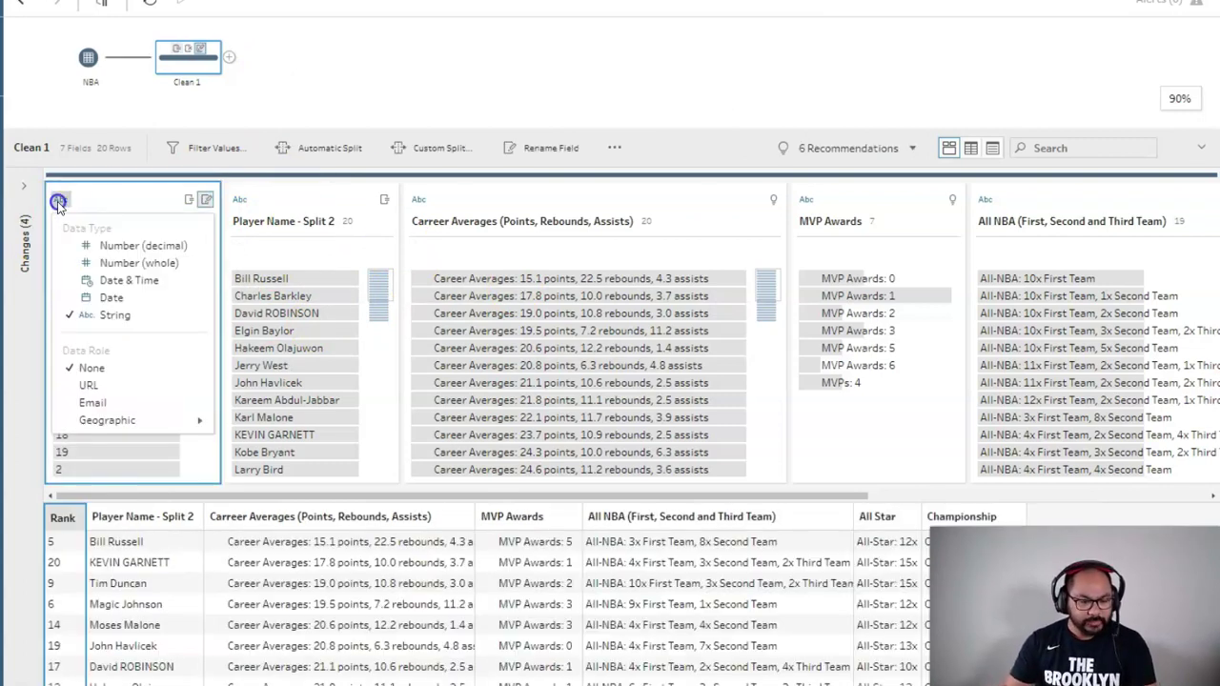
click(128, 265)
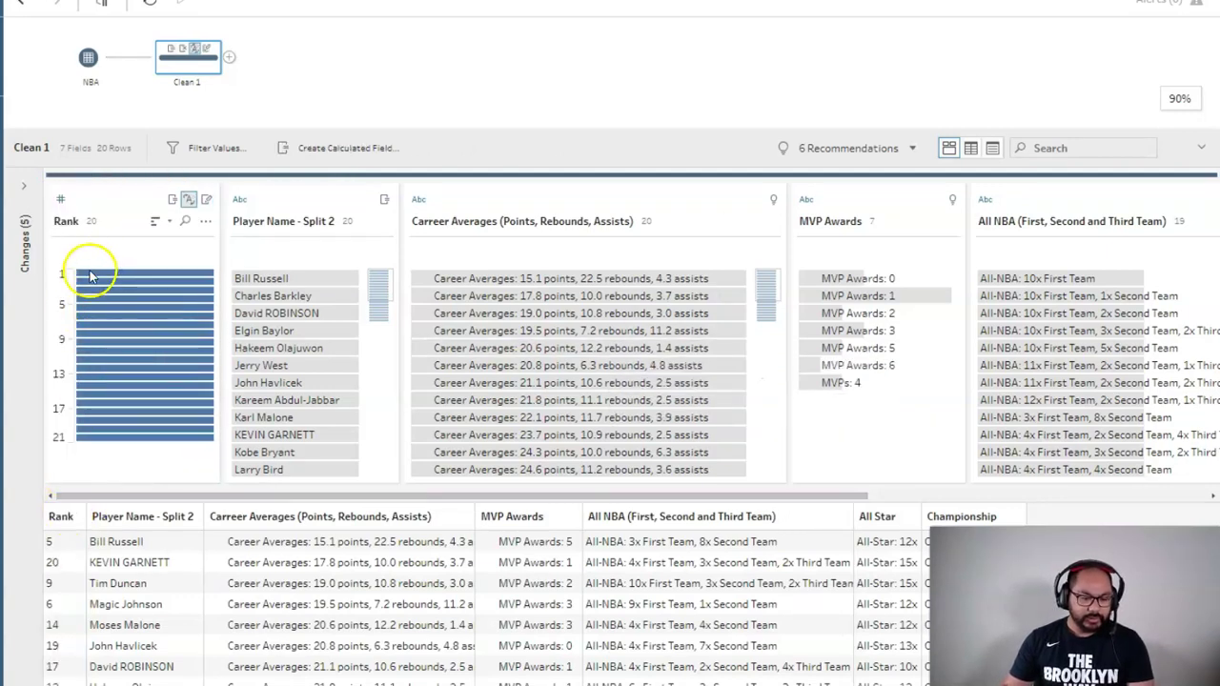
Switch the Rank field to the Detail view state and check its list of individual values.
click(205, 221)
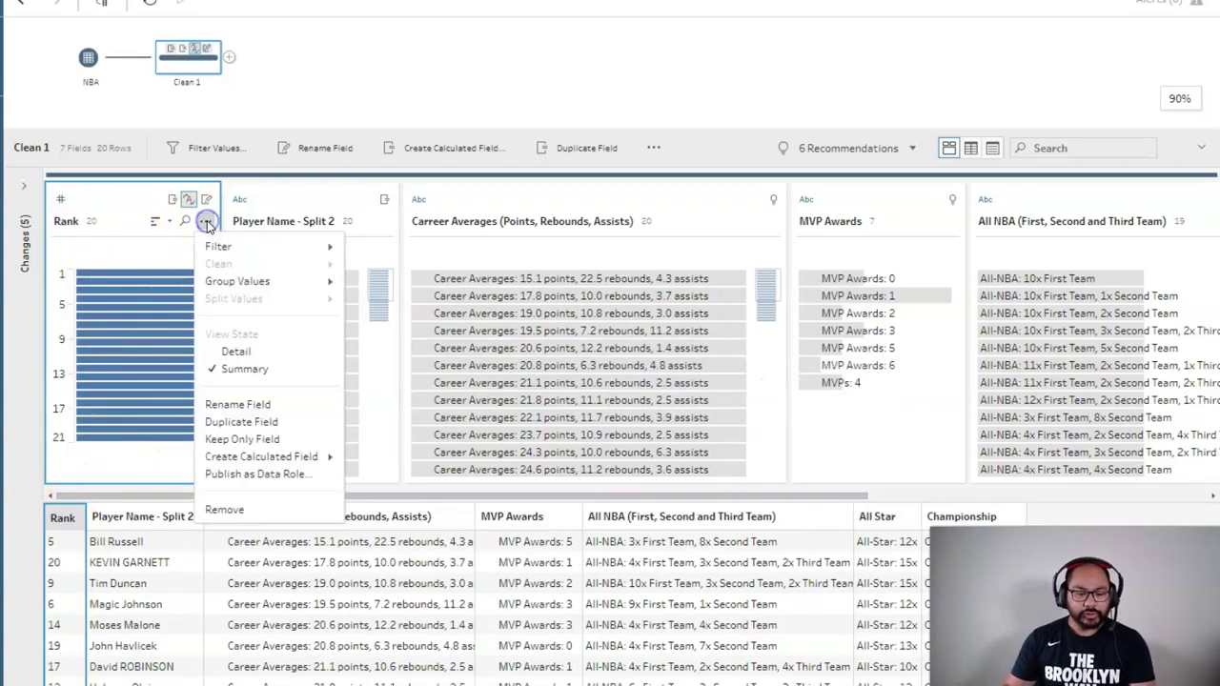
click(308, 351)
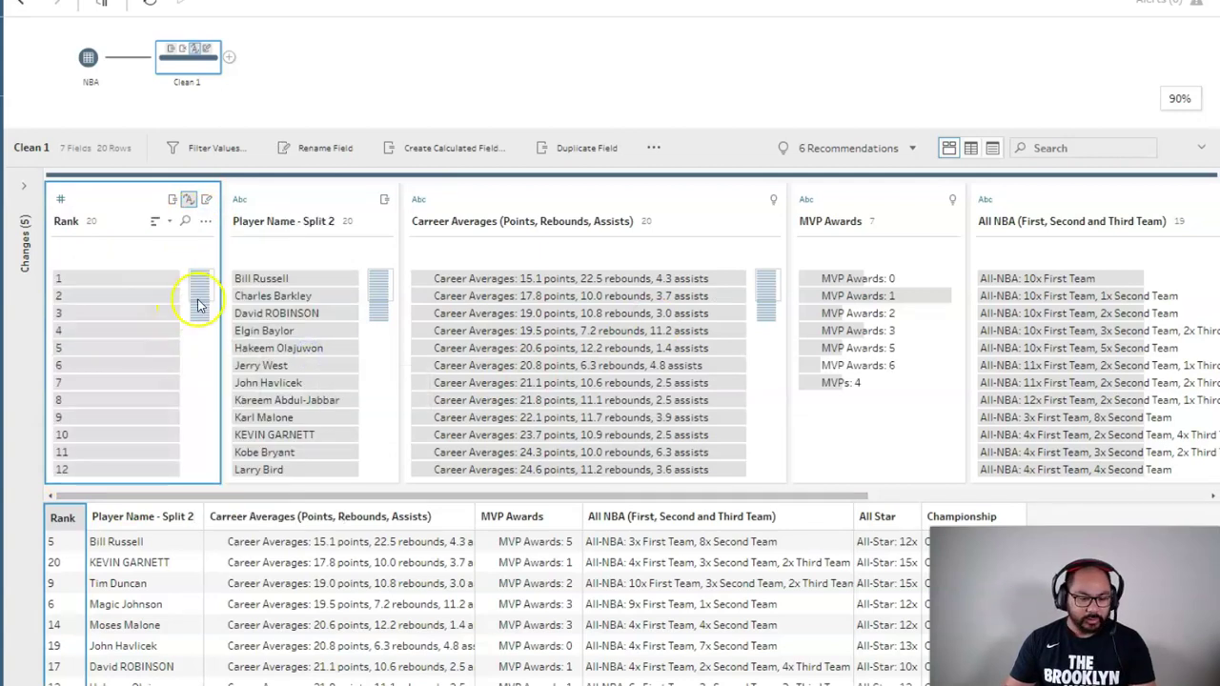
scroll(93, 431, down, 3)
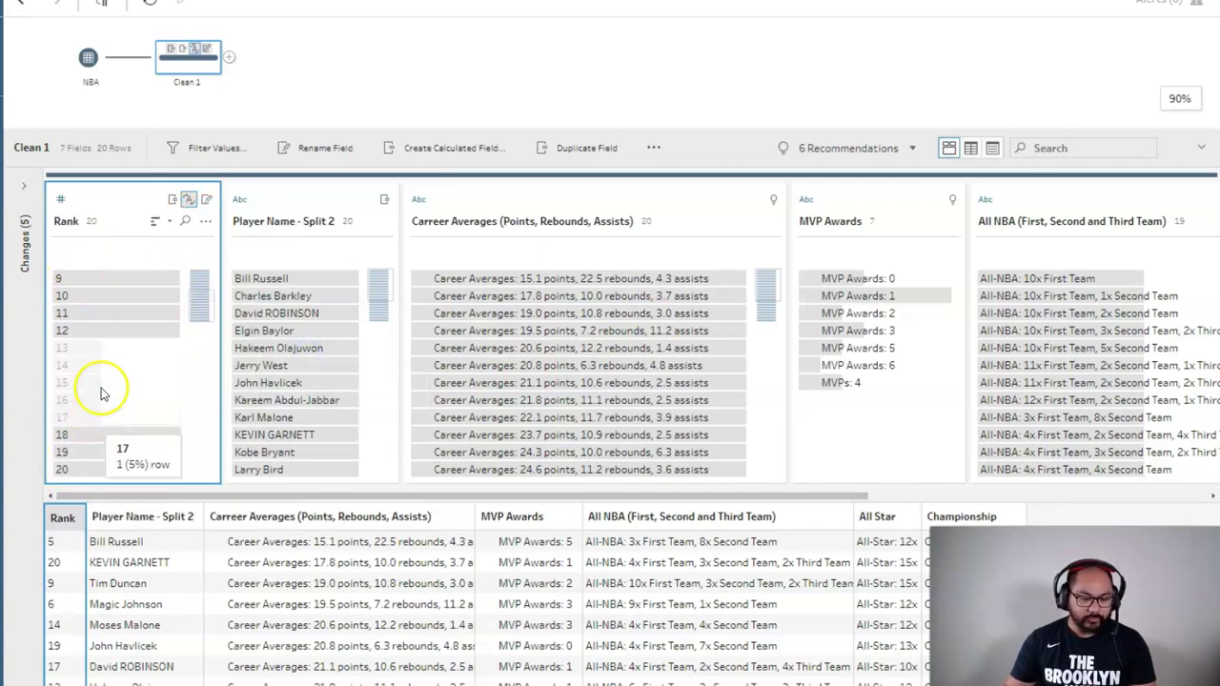
scroll(102, 391, up, 3)
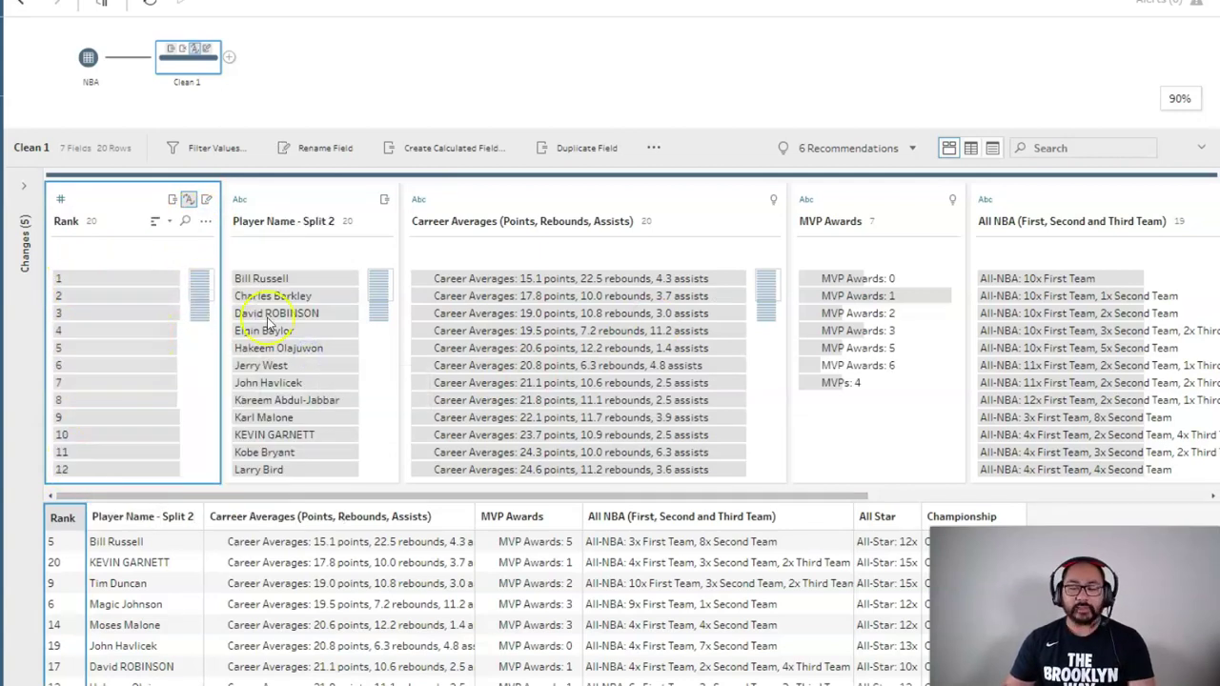
Rename the Player Name - Split 2 field as Player Name.
click(272, 221)
double_click(272, 221)
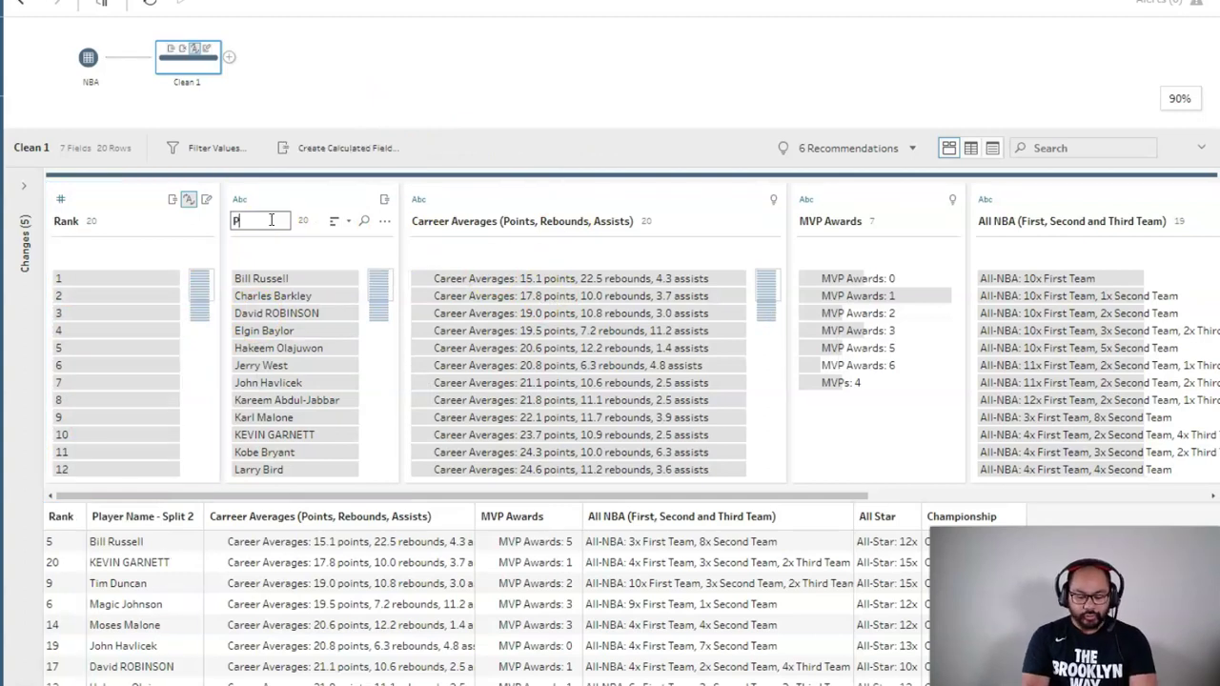
key(Return)
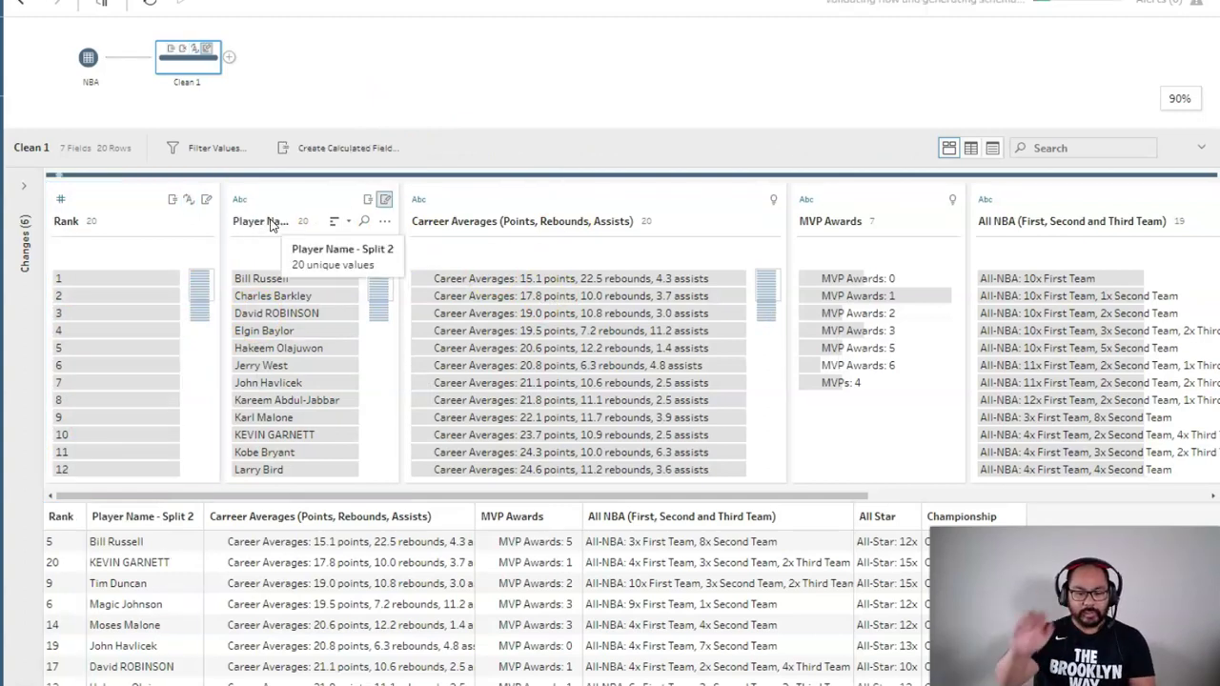
Clean the Player Name field by making all its values uppercase.
click(383, 222)
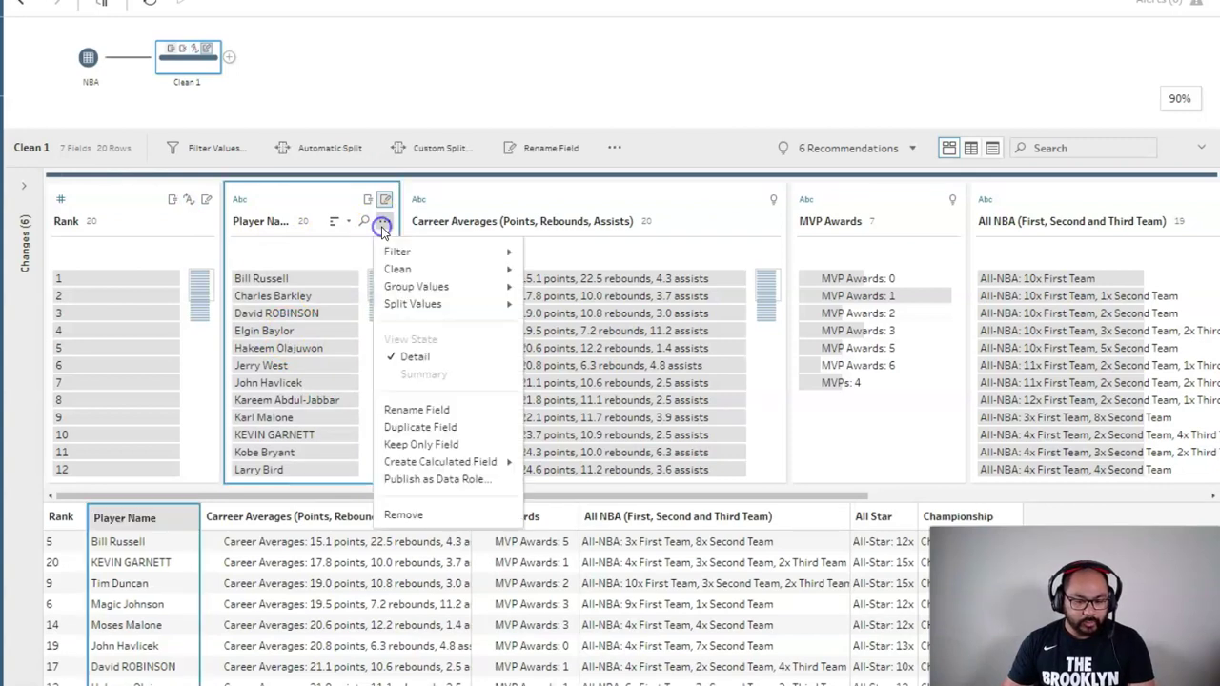
click(419, 270)
click(424, 276)
click(508, 269)
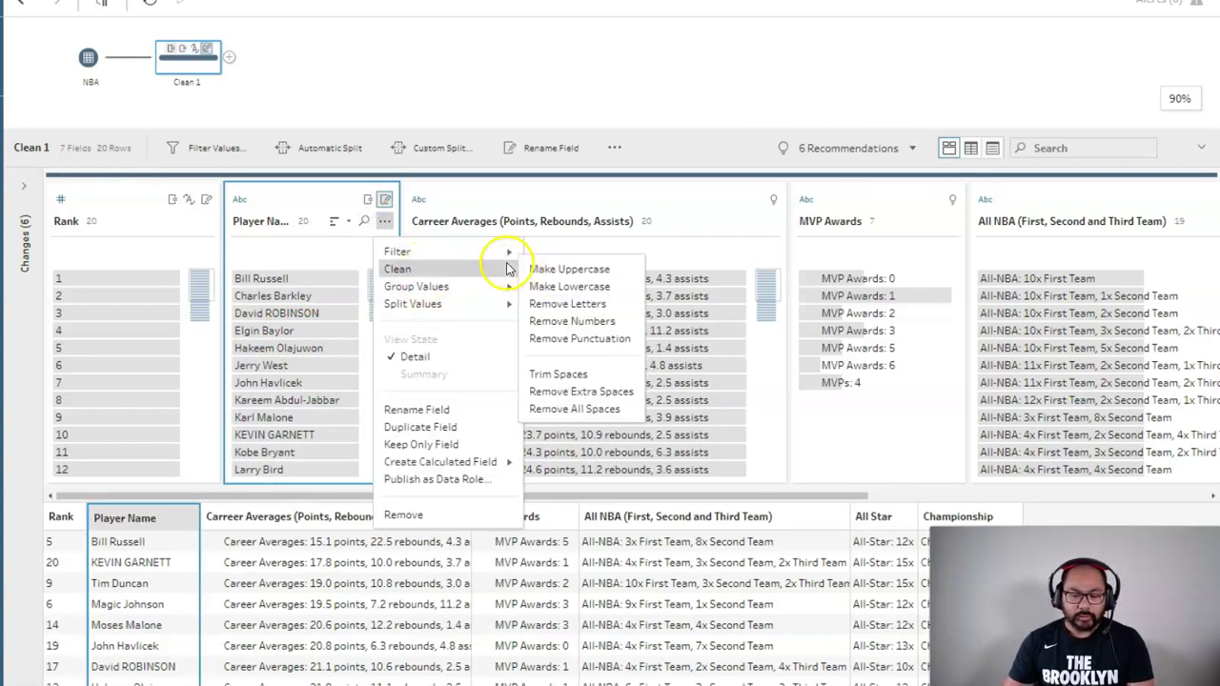
click(550, 269)
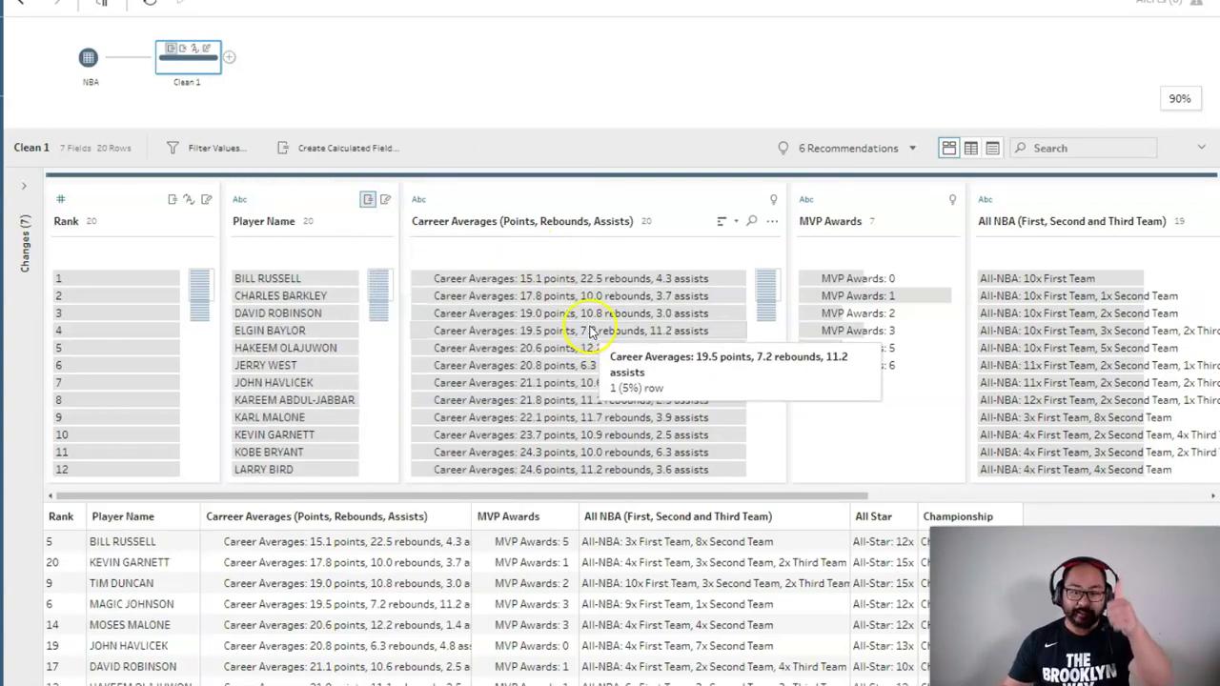
drag(486, 500, 634, 493)
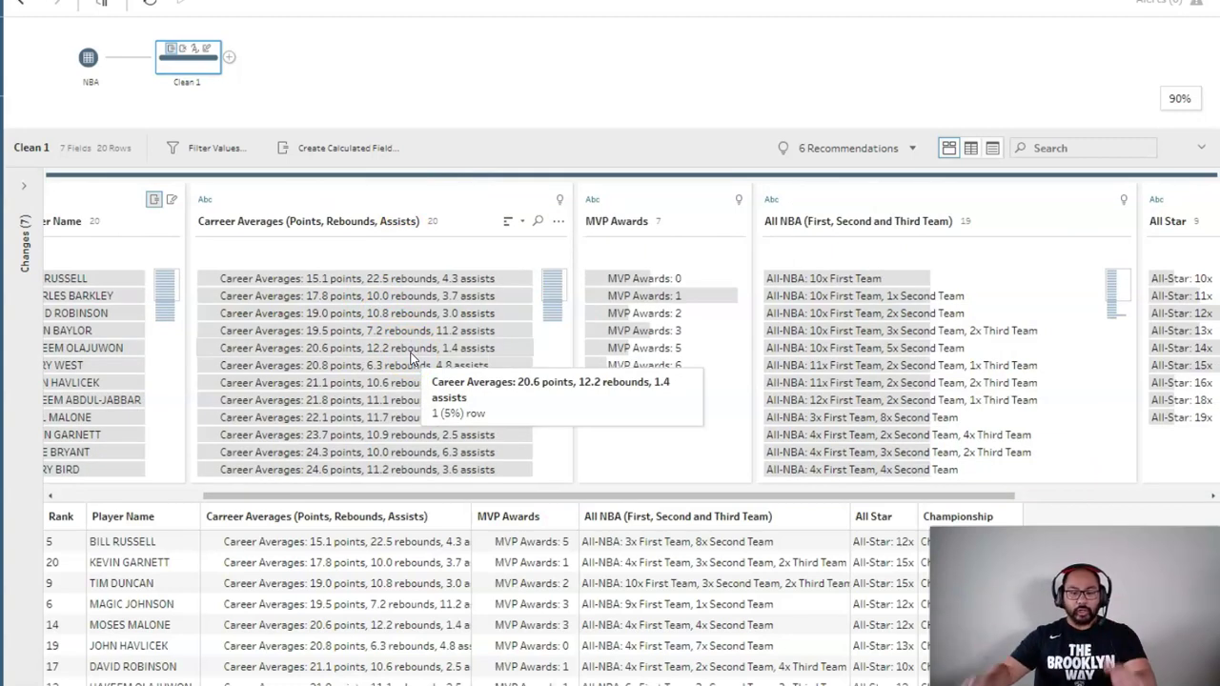
click(559, 222)
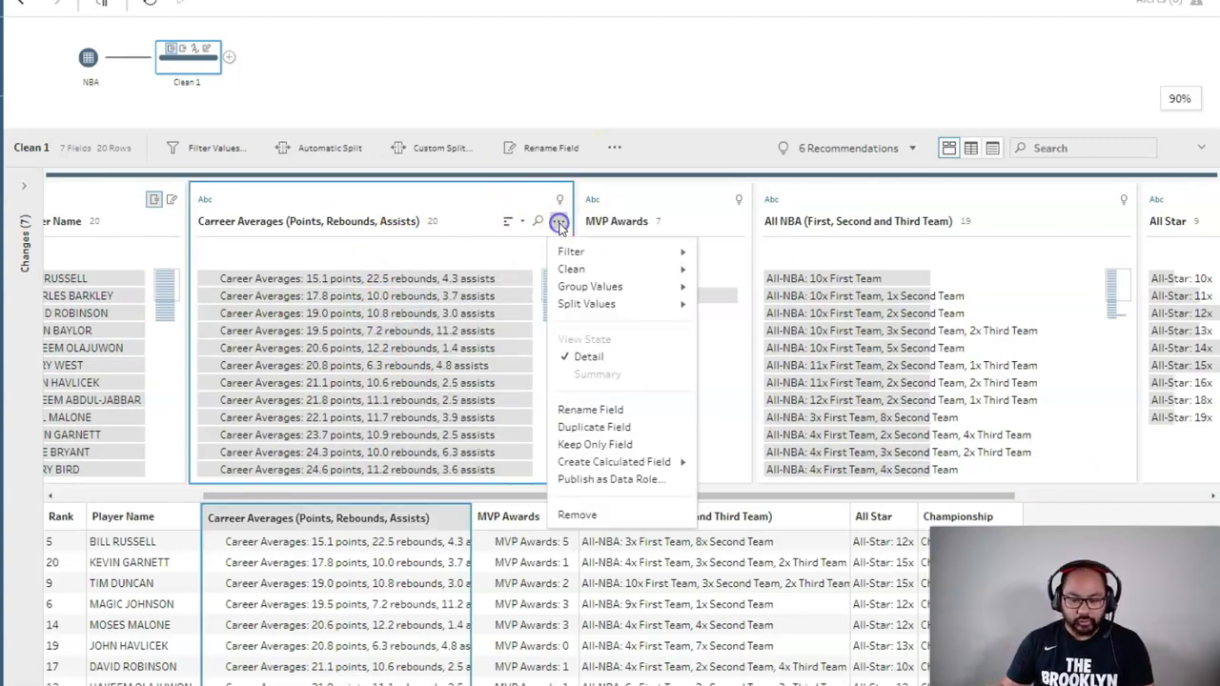
mouse_move(598, 310)
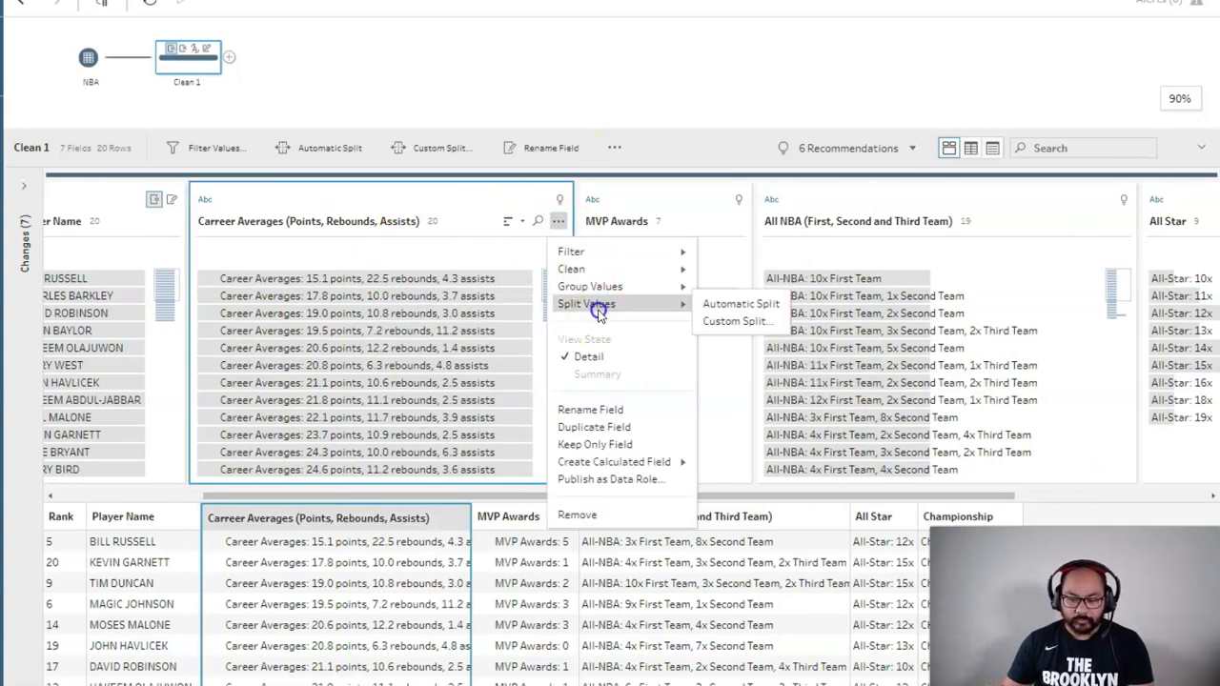
click(730, 321)
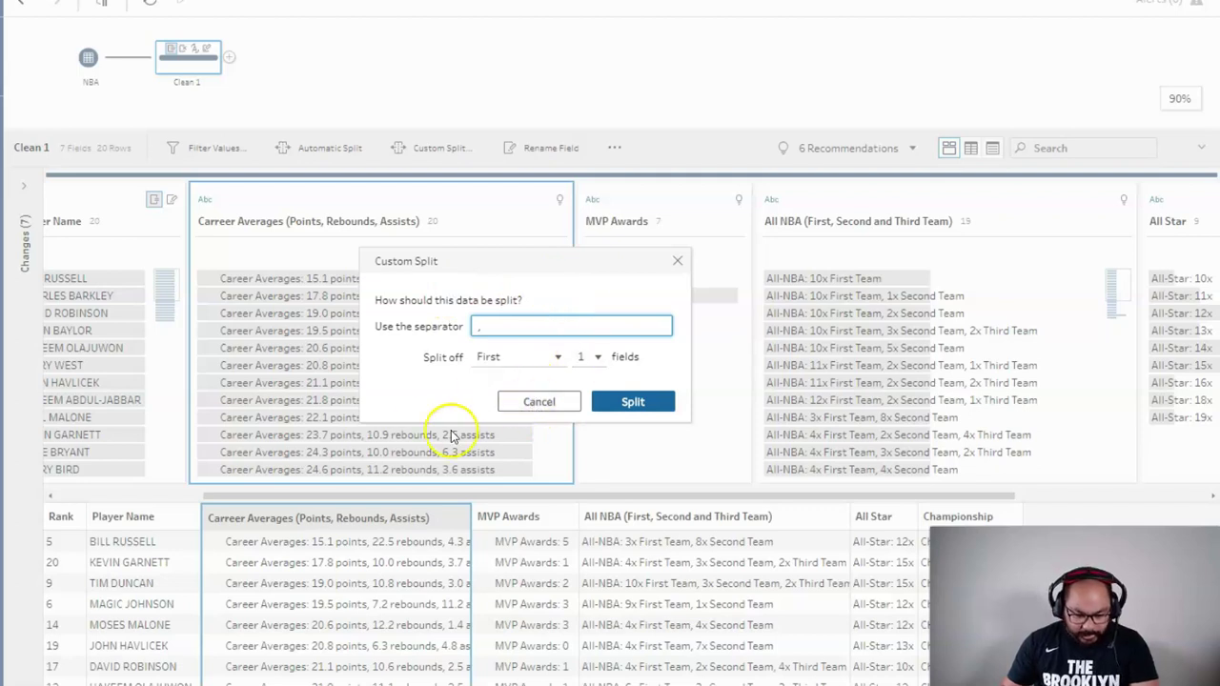
click(519, 402)
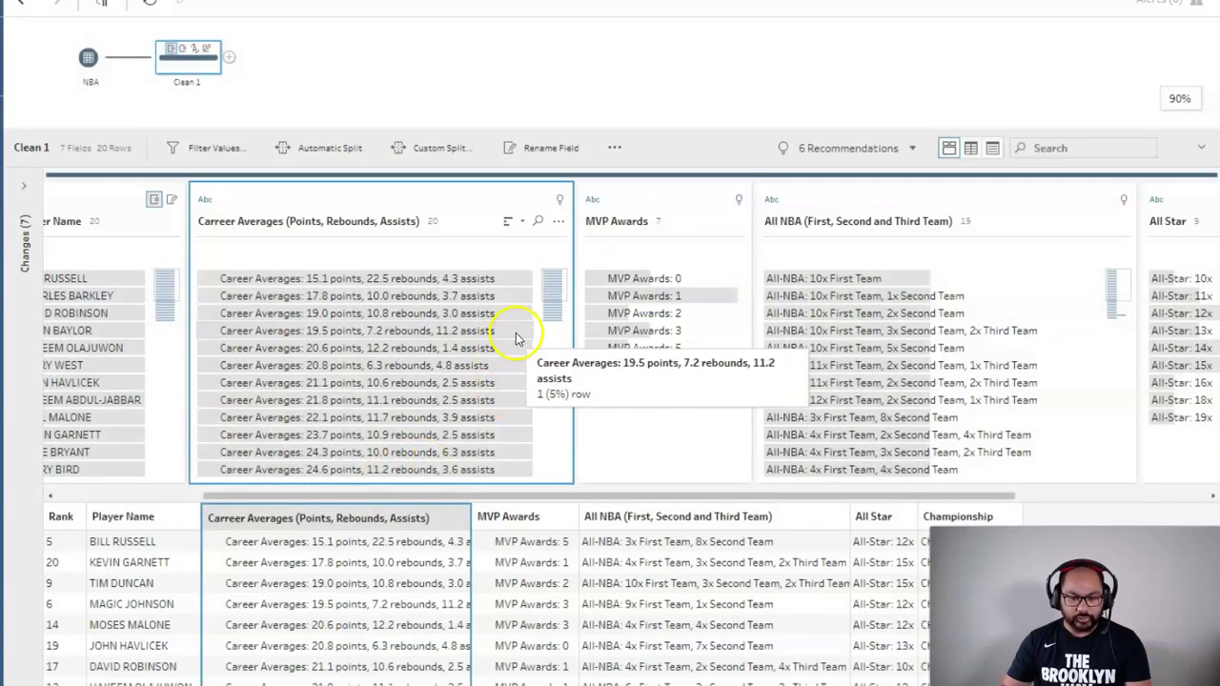
Clean the Carreer Averages (Points, Rebounds, Assists) field by removing letters and trimming spaces.
click(558, 223)
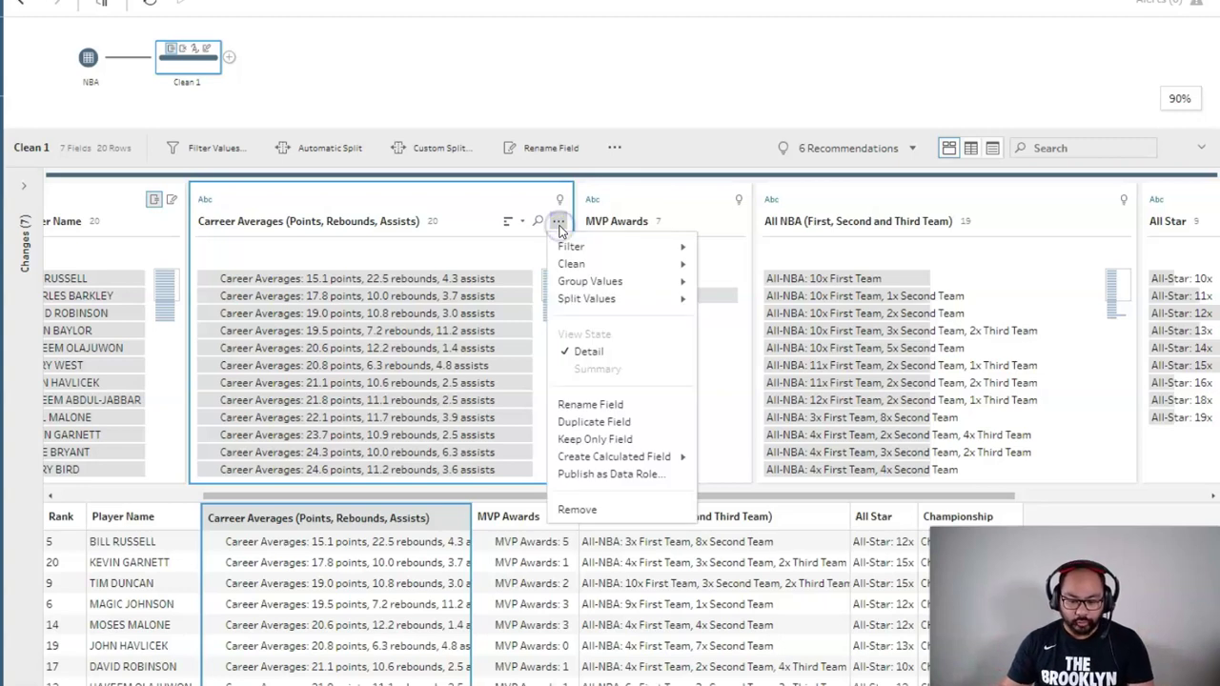
mouse_move(577, 267)
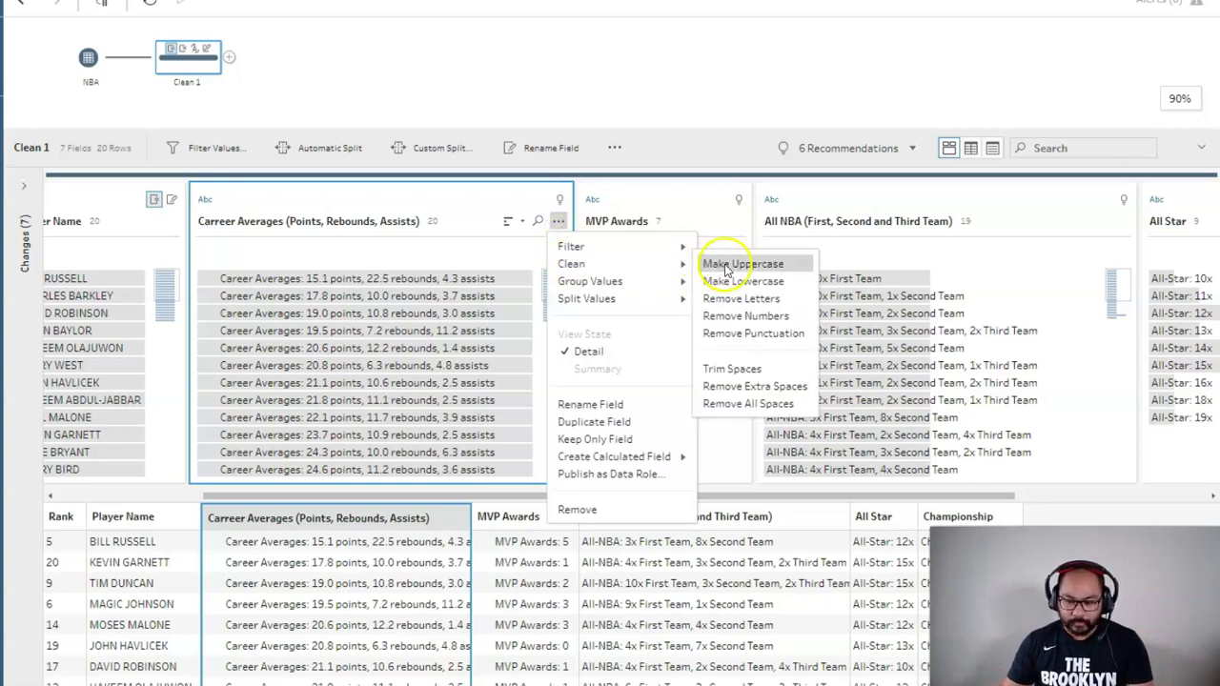
click(750, 299)
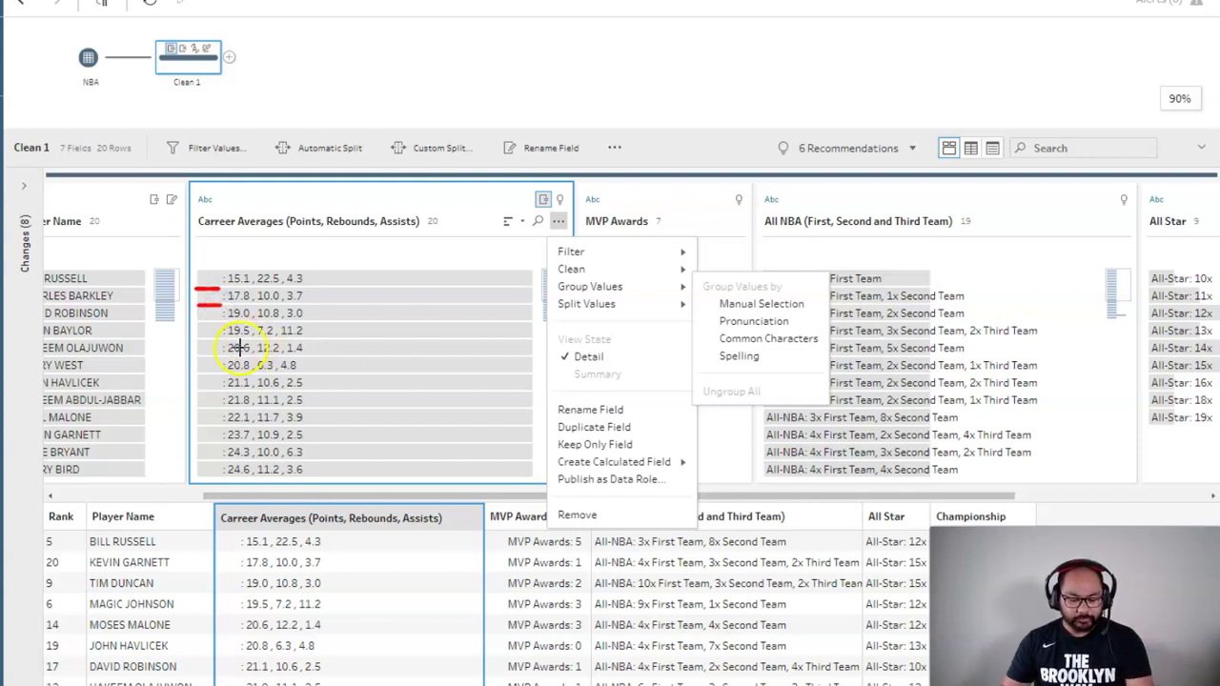
mouse_move(636, 275)
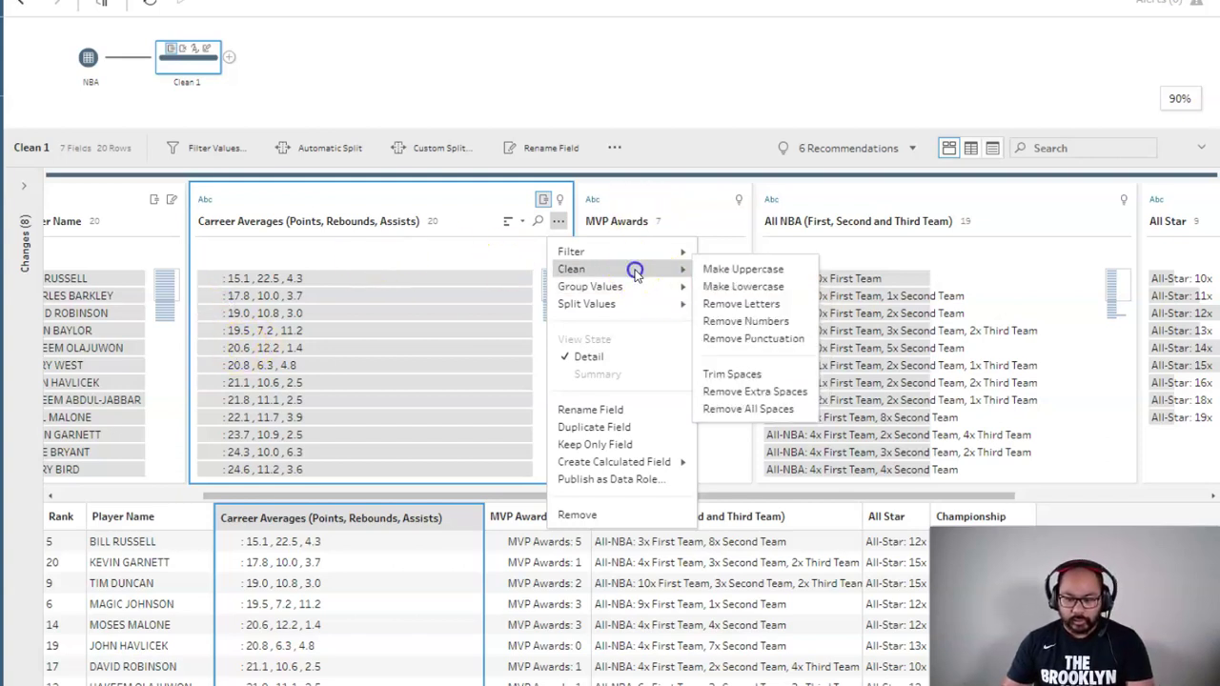
click(741, 374)
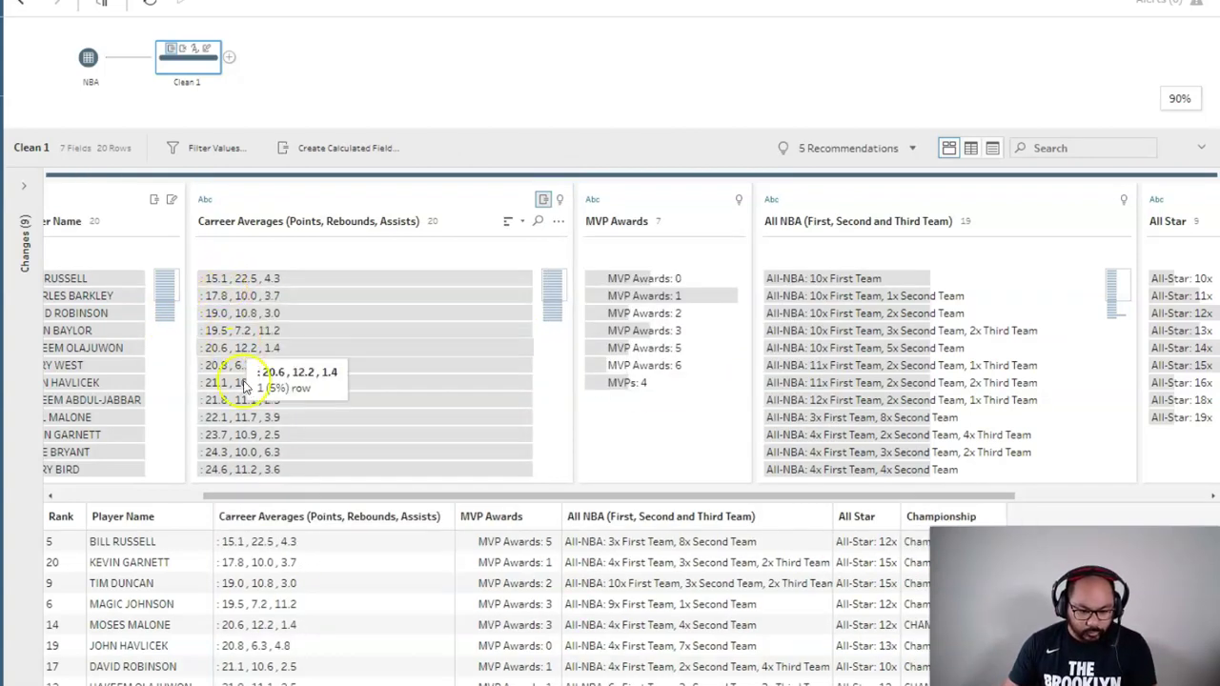
scroll(547, 310, down, 3)
scroll(548, 317, up, 3)
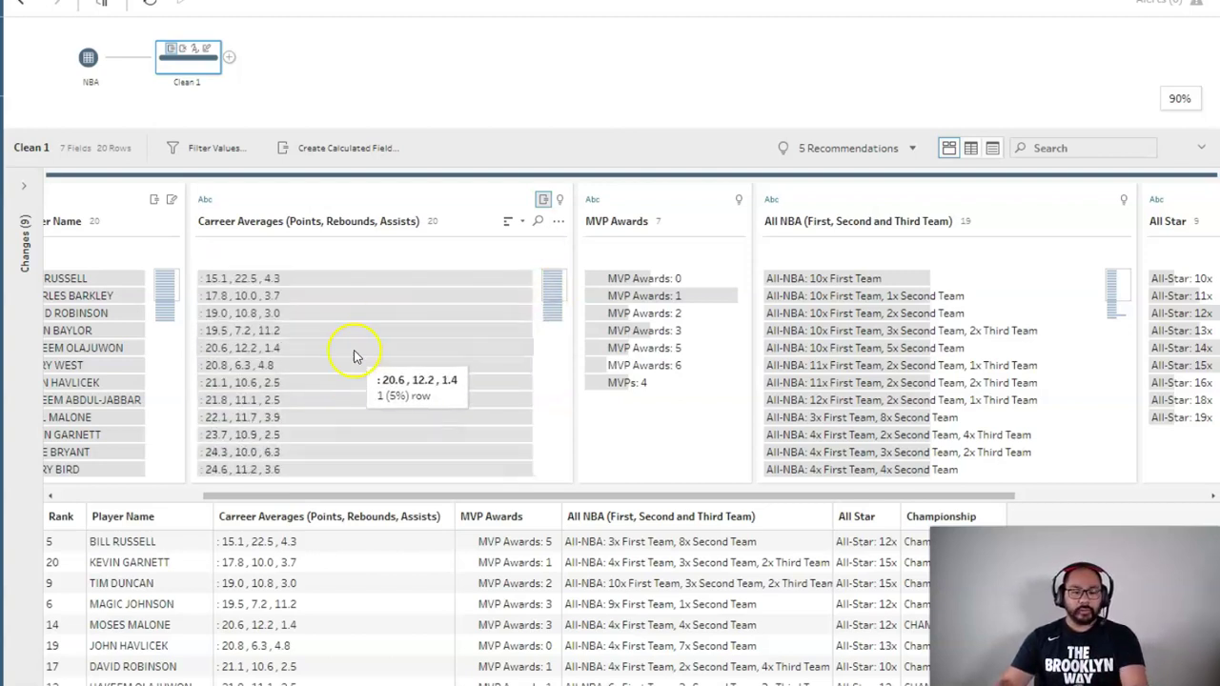
Split the Carreer Averages (Points, Rebounds, Assists) field with a custom split on the comma separator into all fields.
click(560, 220)
mouse_move(583, 304)
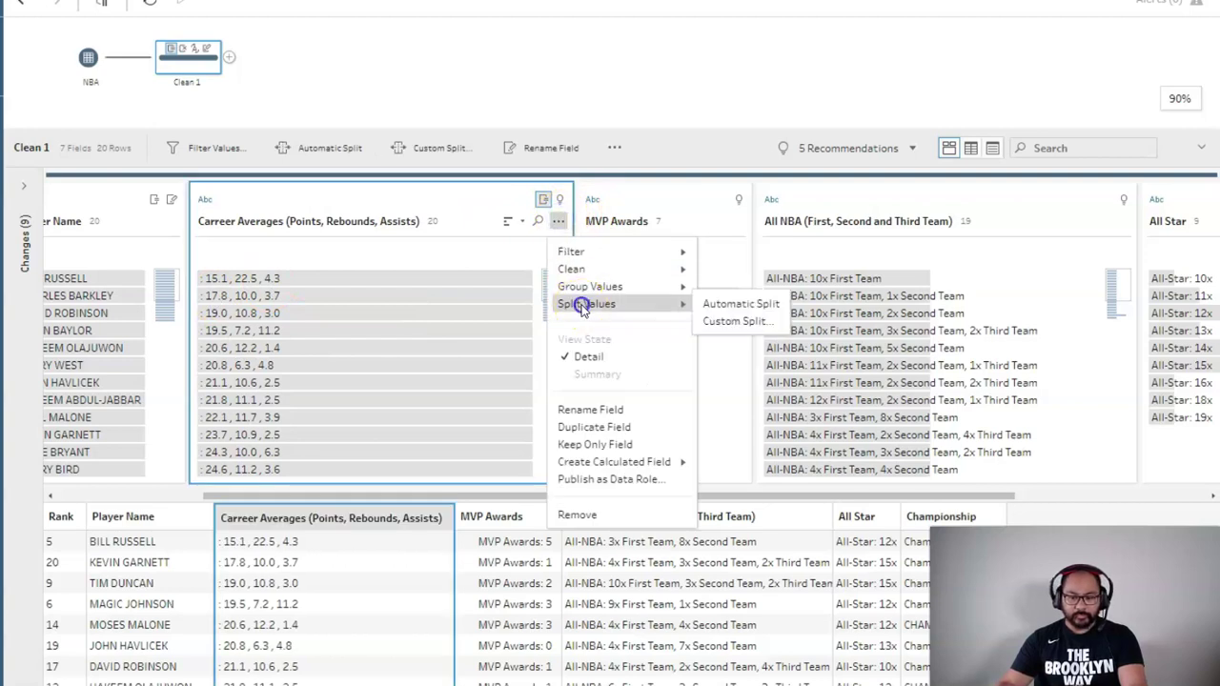
click(761, 323)
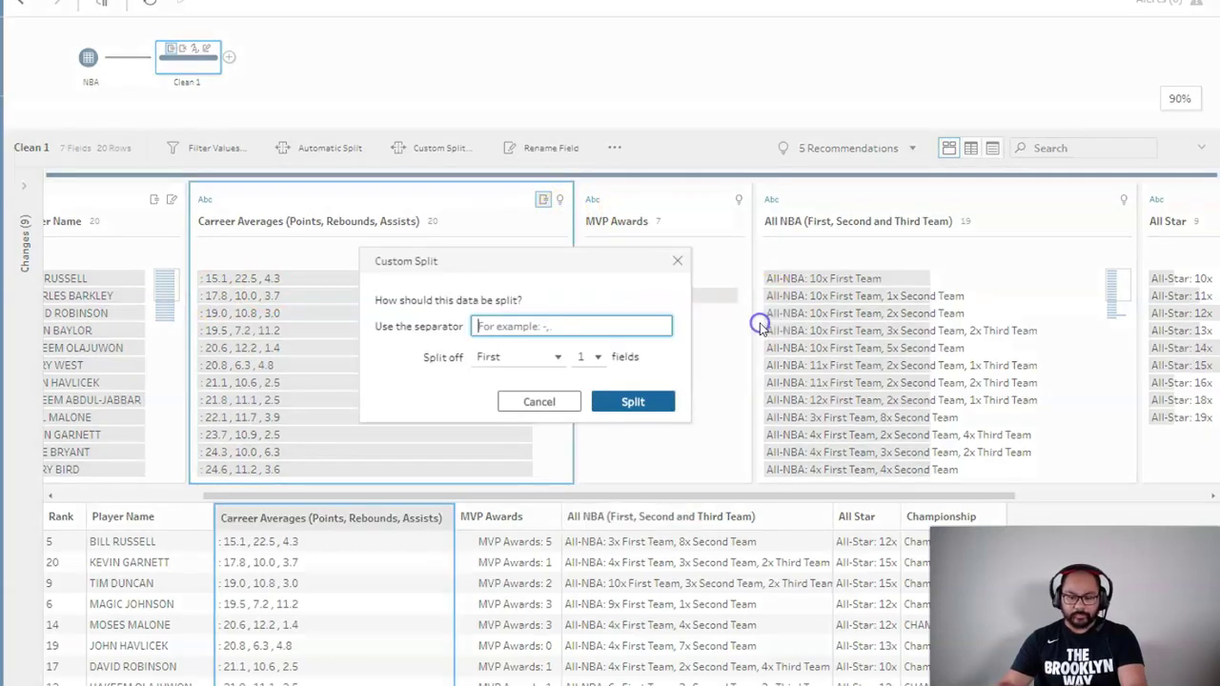
click(551, 356)
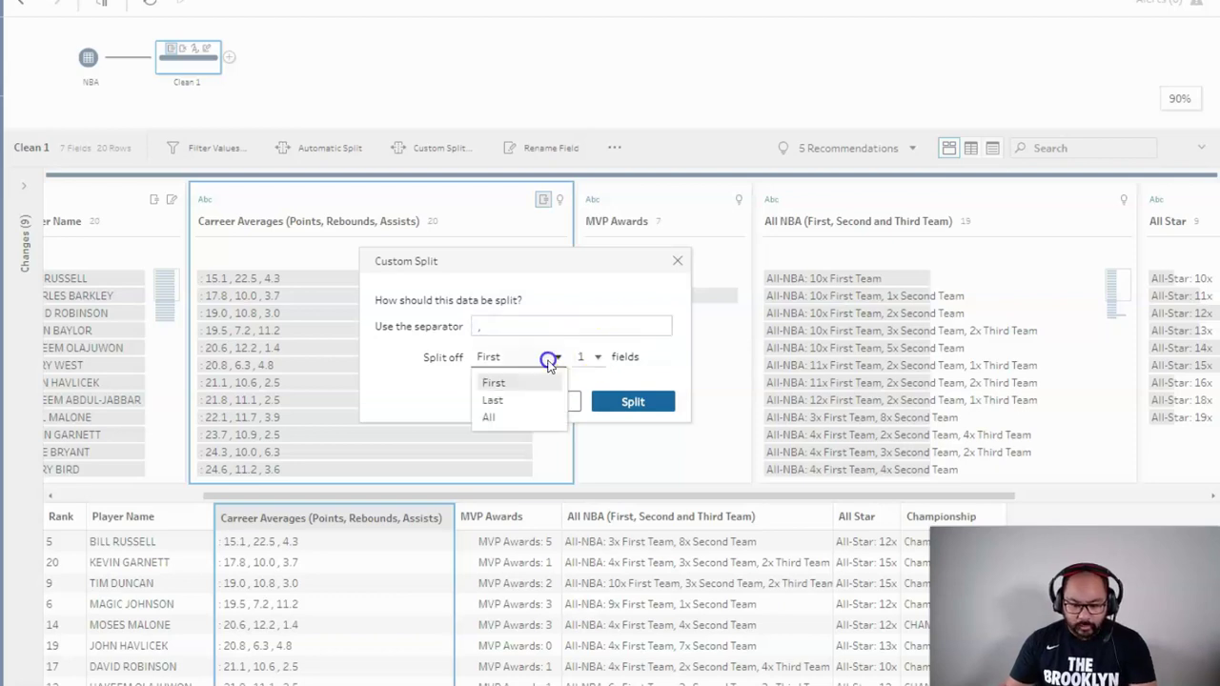
click(509, 416)
click(648, 404)
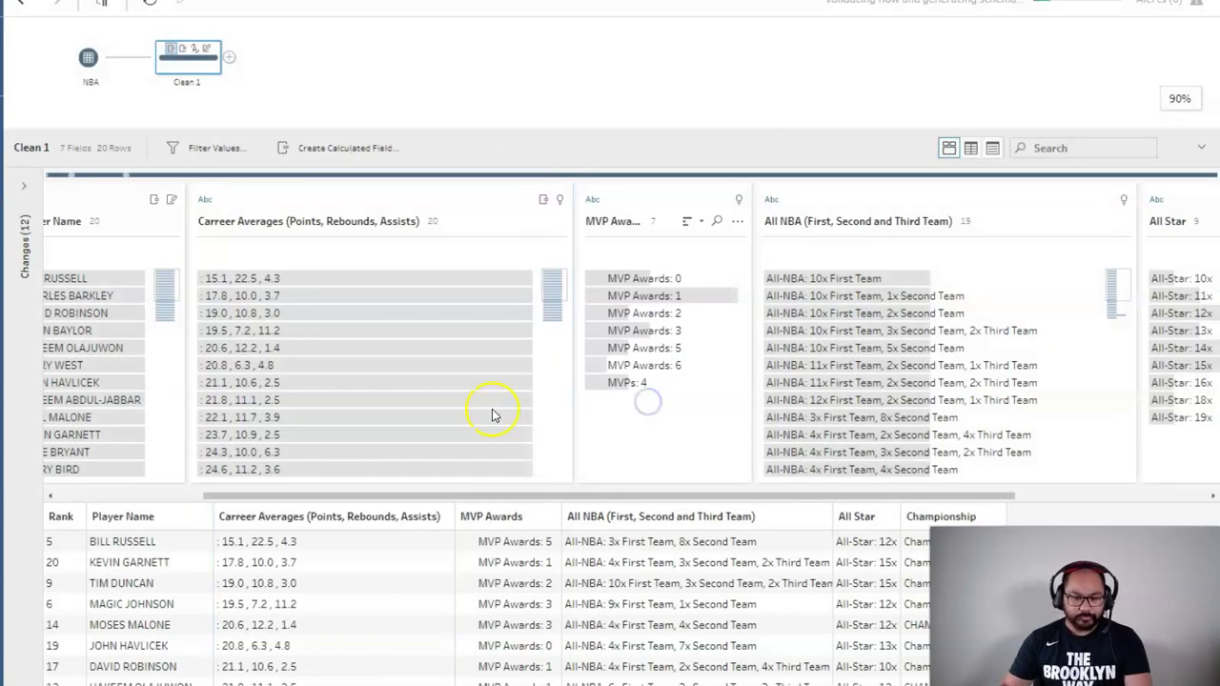
Remove the original unsplit Carreer Averages (Points, Rebounds, Assists) field.
drag(562, 503, 428, 499)
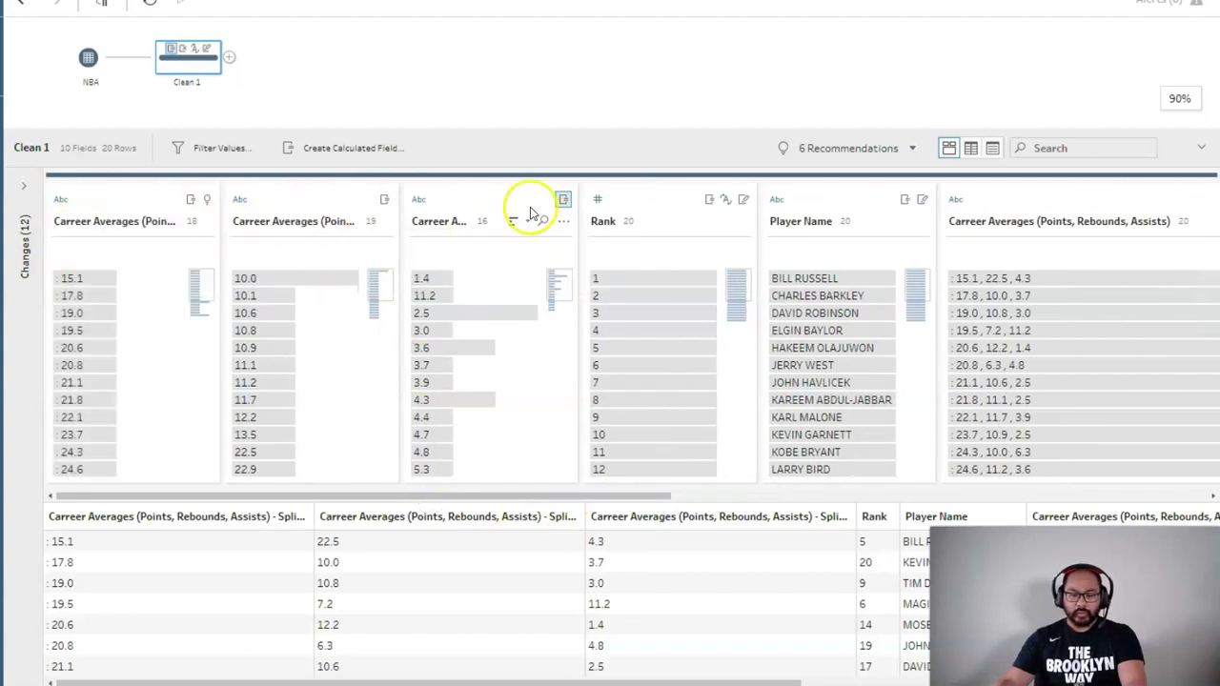
right_click(1070, 205)
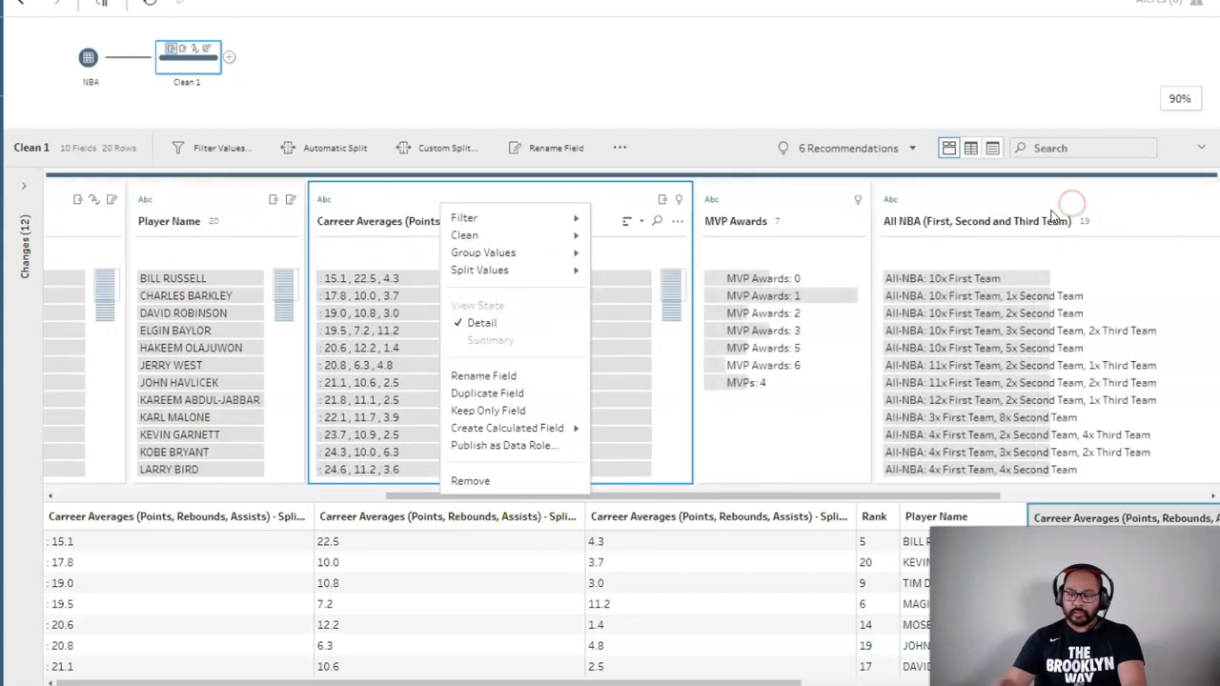
click(518, 483)
drag(604, 495, 164, 496)
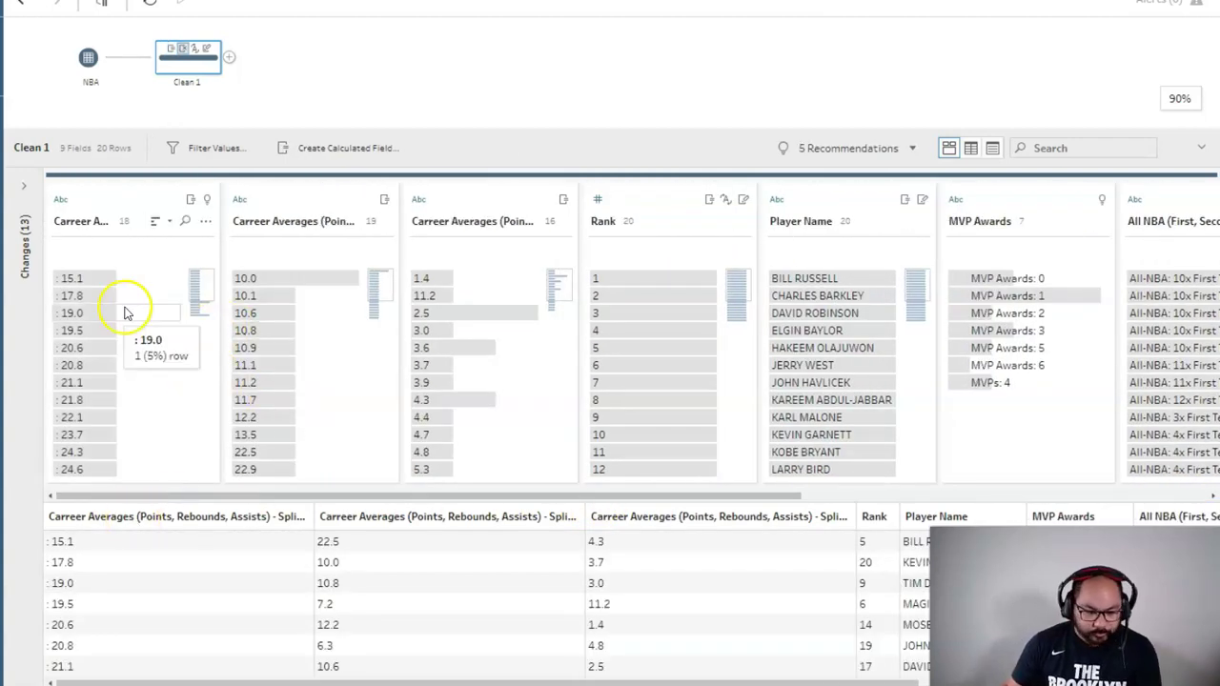
drag(219, 284, 237, 280)
scroll(120, 328, down, 3)
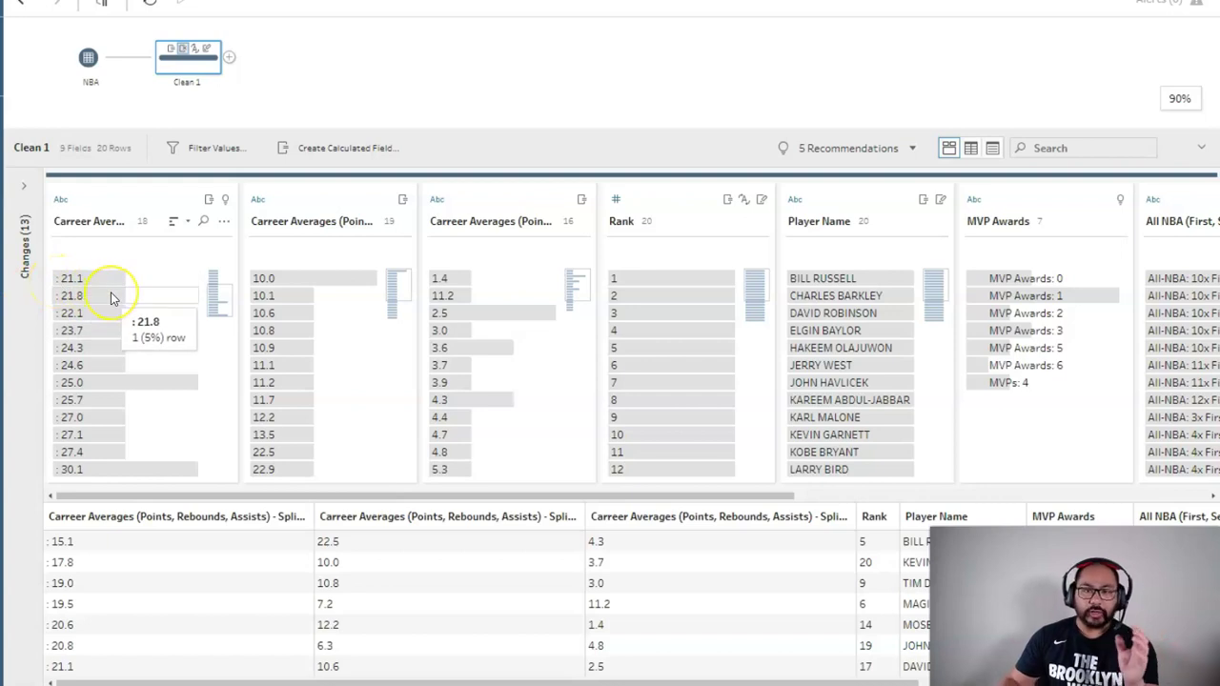
click(224, 221)
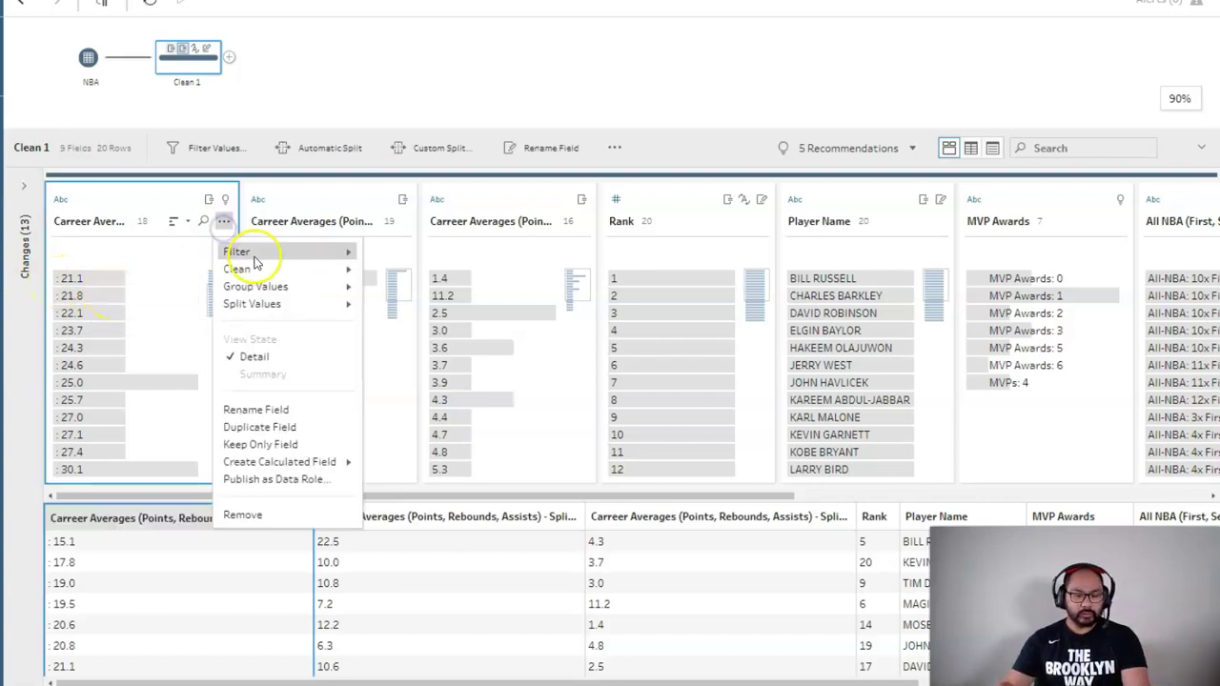
click(256, 267)
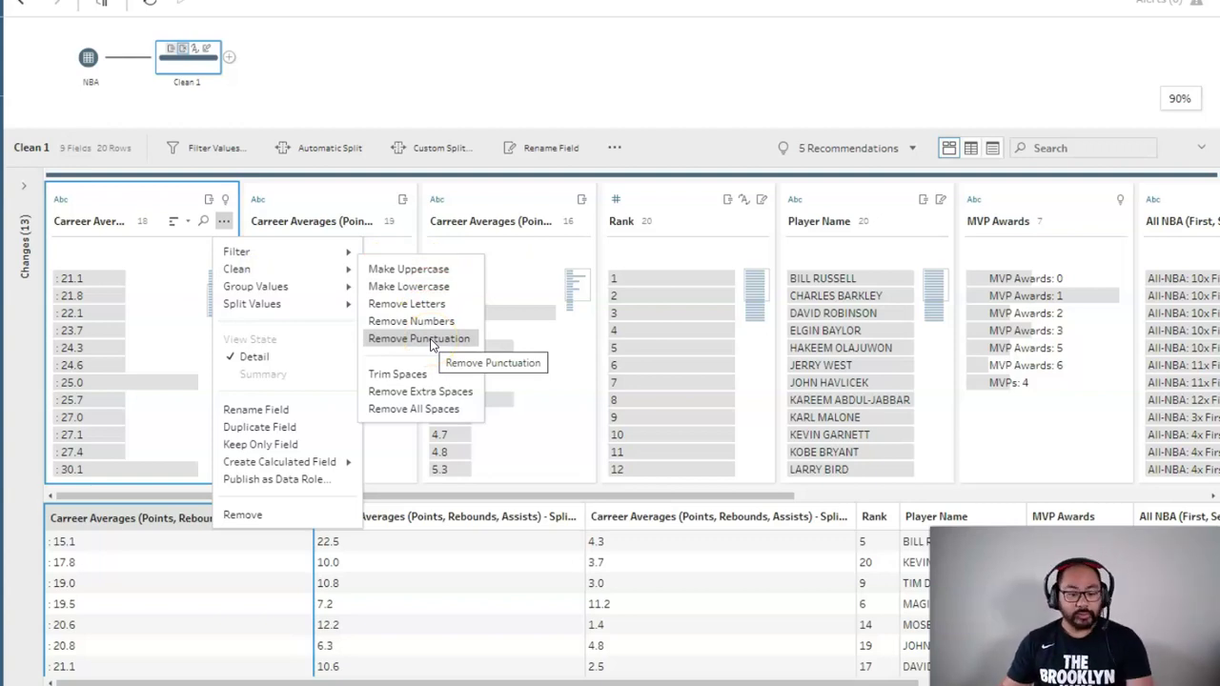
Start a custom calculation on the first career averages split field, reusing its name Carreer Averages (Points, Rebounds, Assists) - Split 1.
right_click(136, 206)
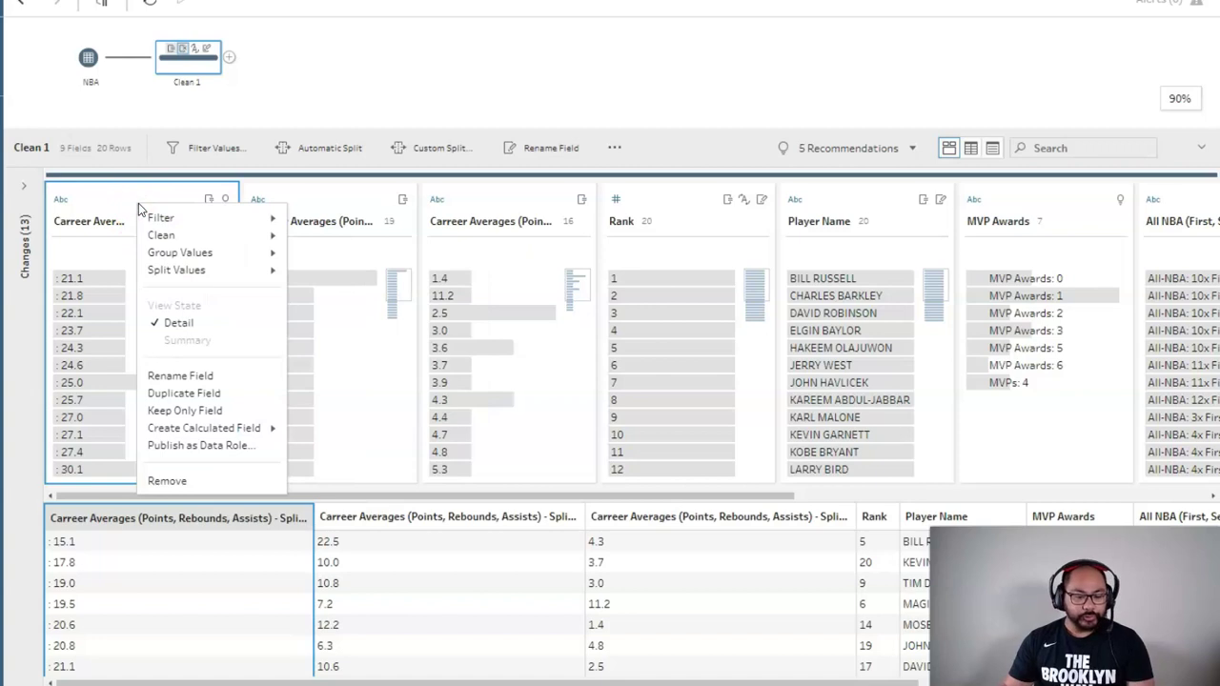
mouse_move(215, 436)
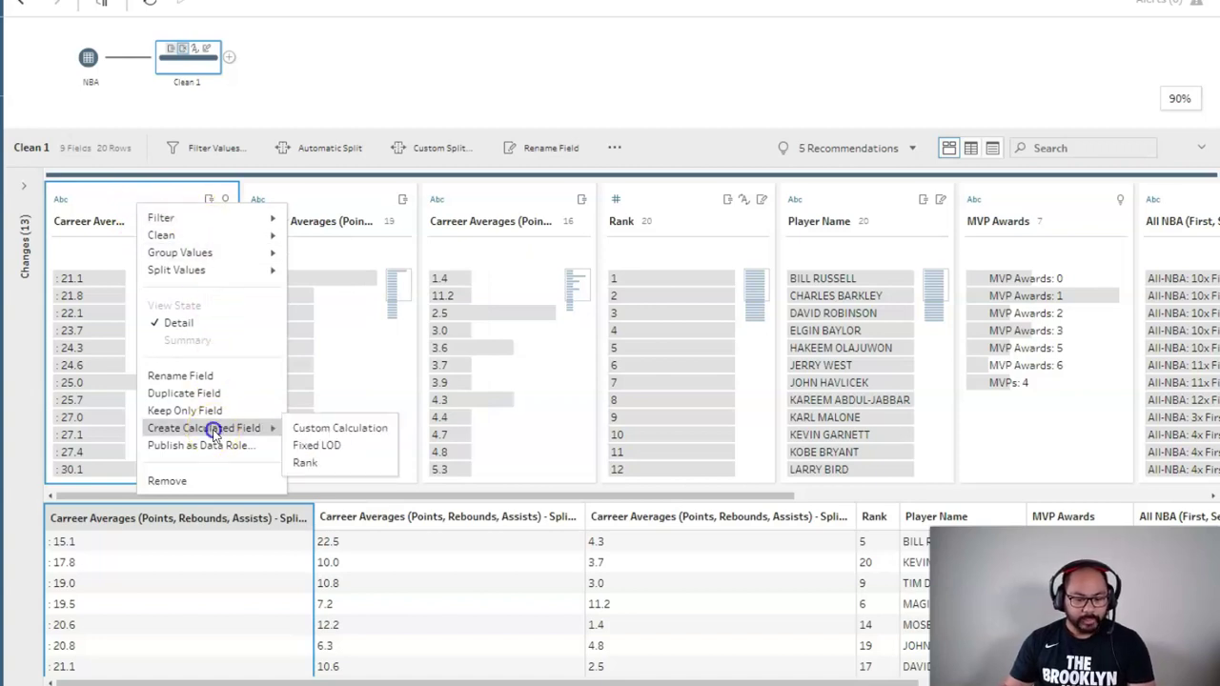
click(349, 431)
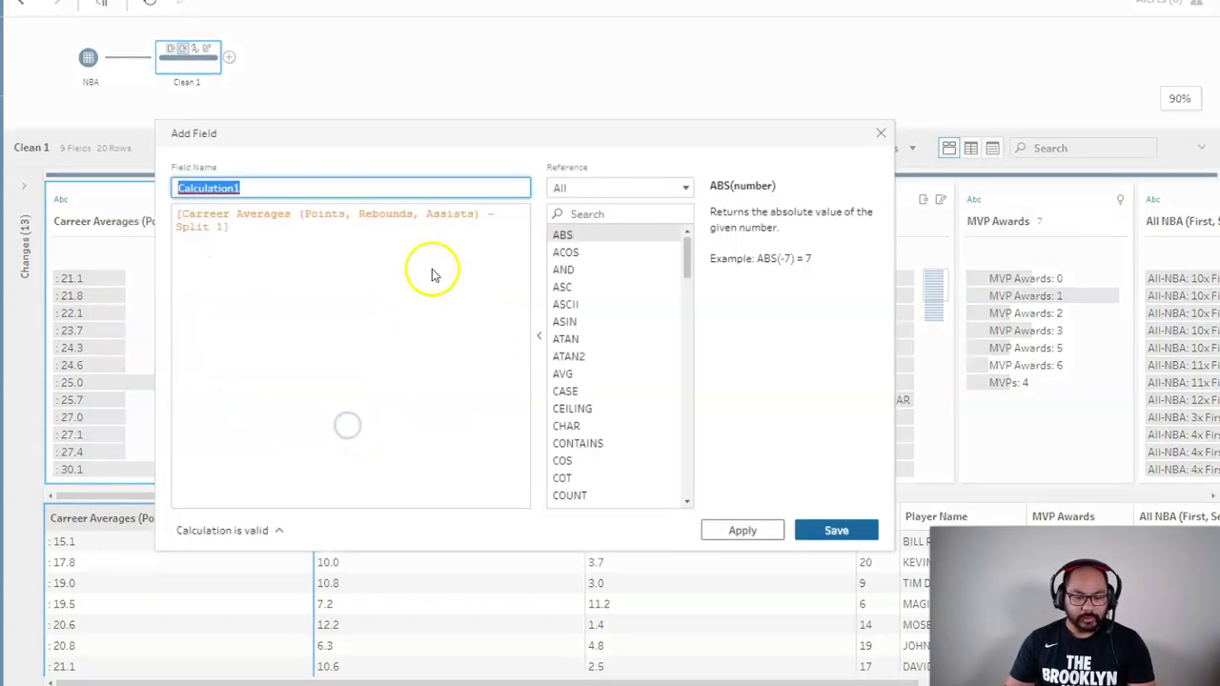
drag(222, 226, 186, 214)
key(ctrl+c)
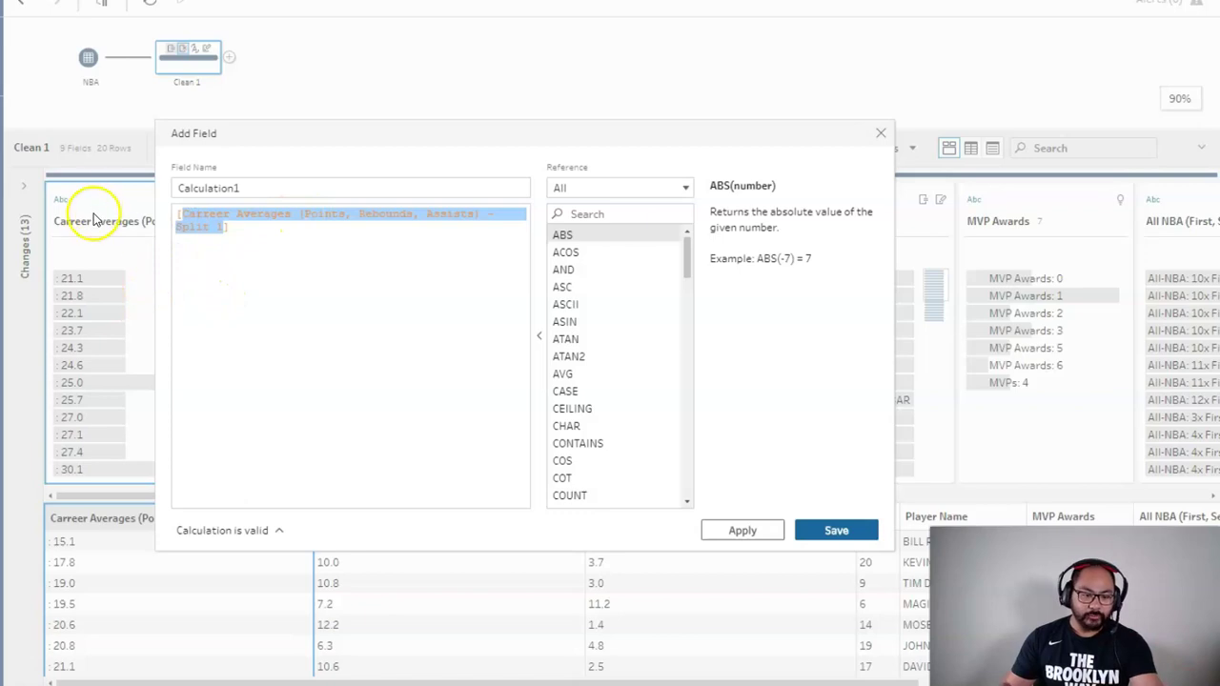
double_click(256, 195)
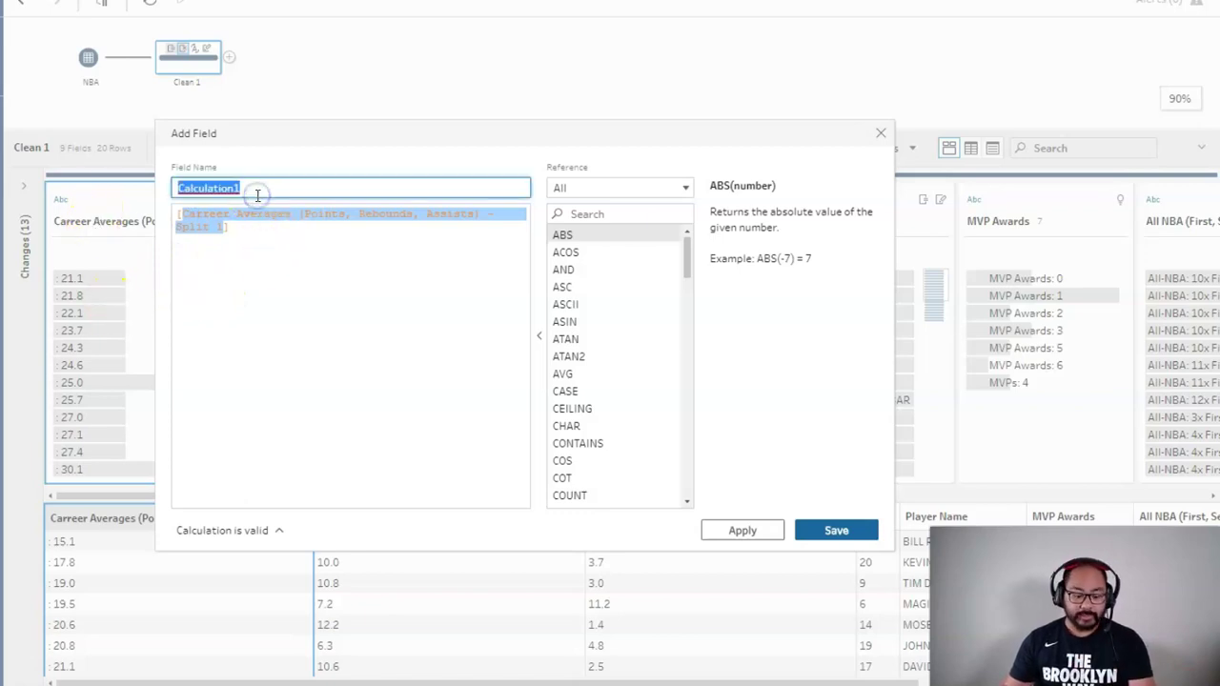
key(ctrl+v)
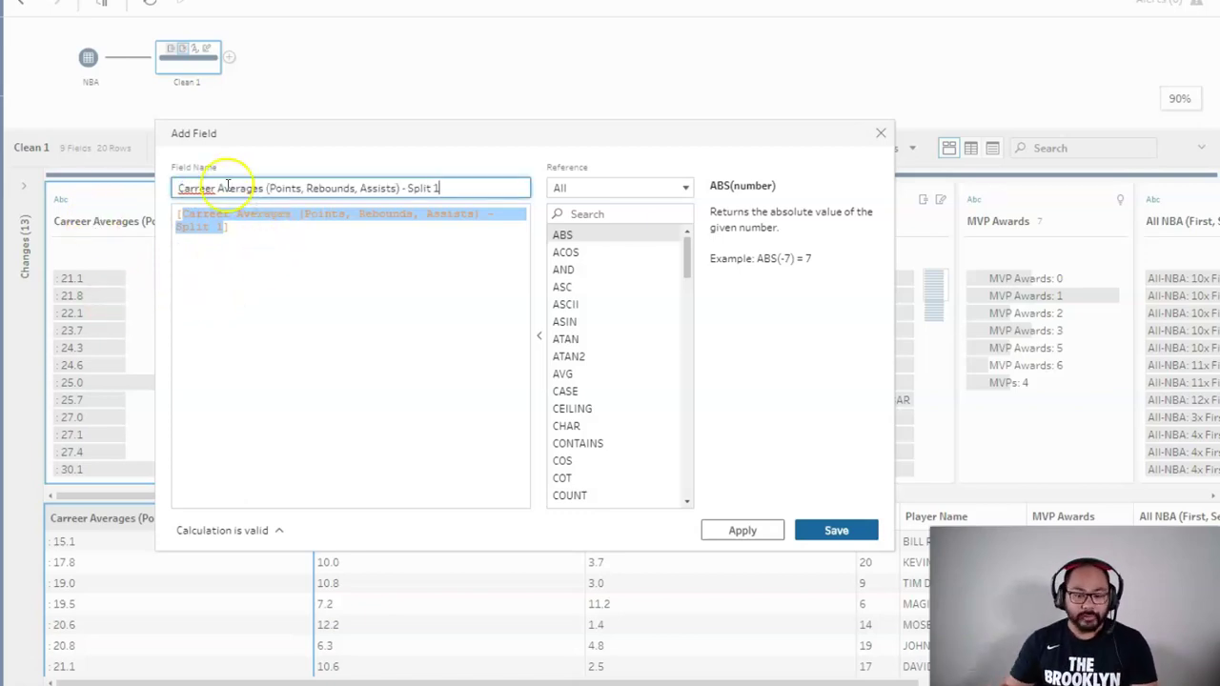
Set the formula to right([Carreer Averages (Points, Rebounds, Assists) - Split 1],4) and save the calculated field.
click(241, 230)
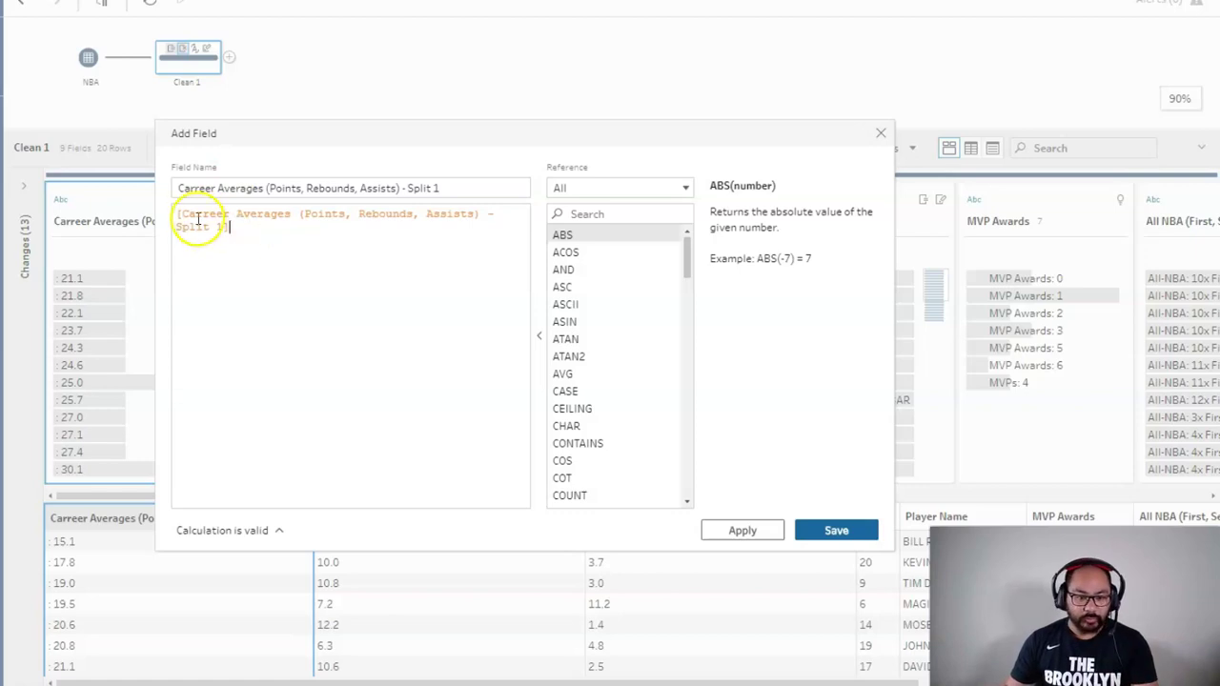
text(right()
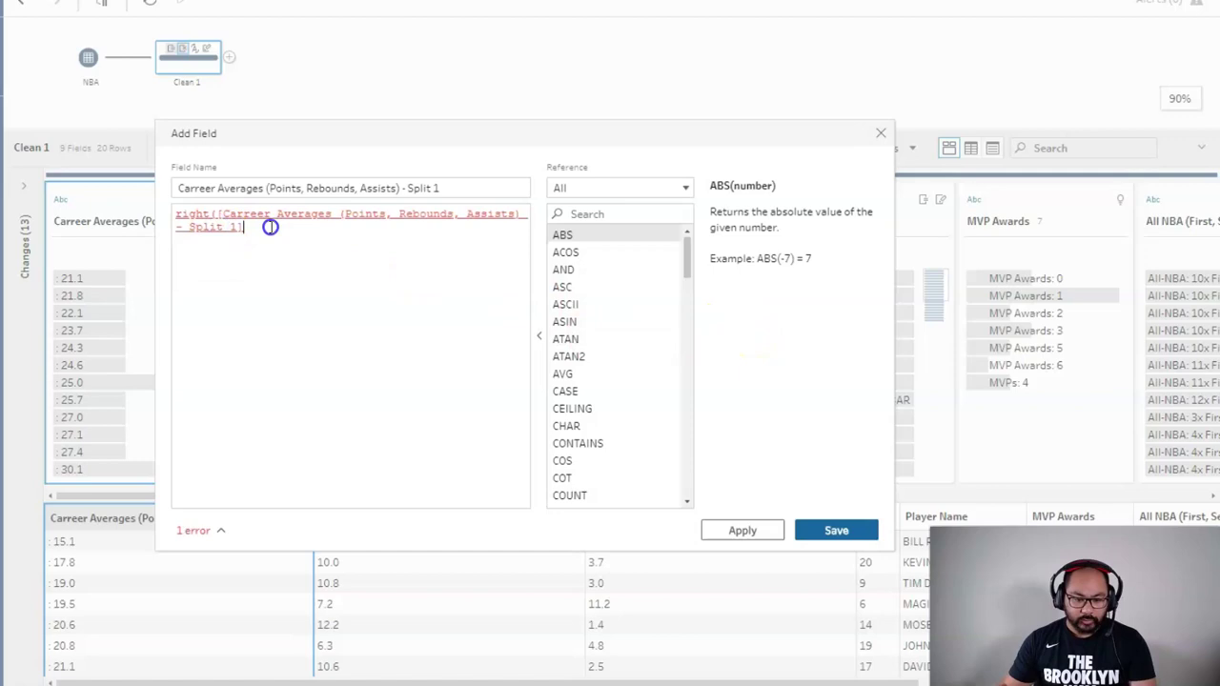
text(,4))
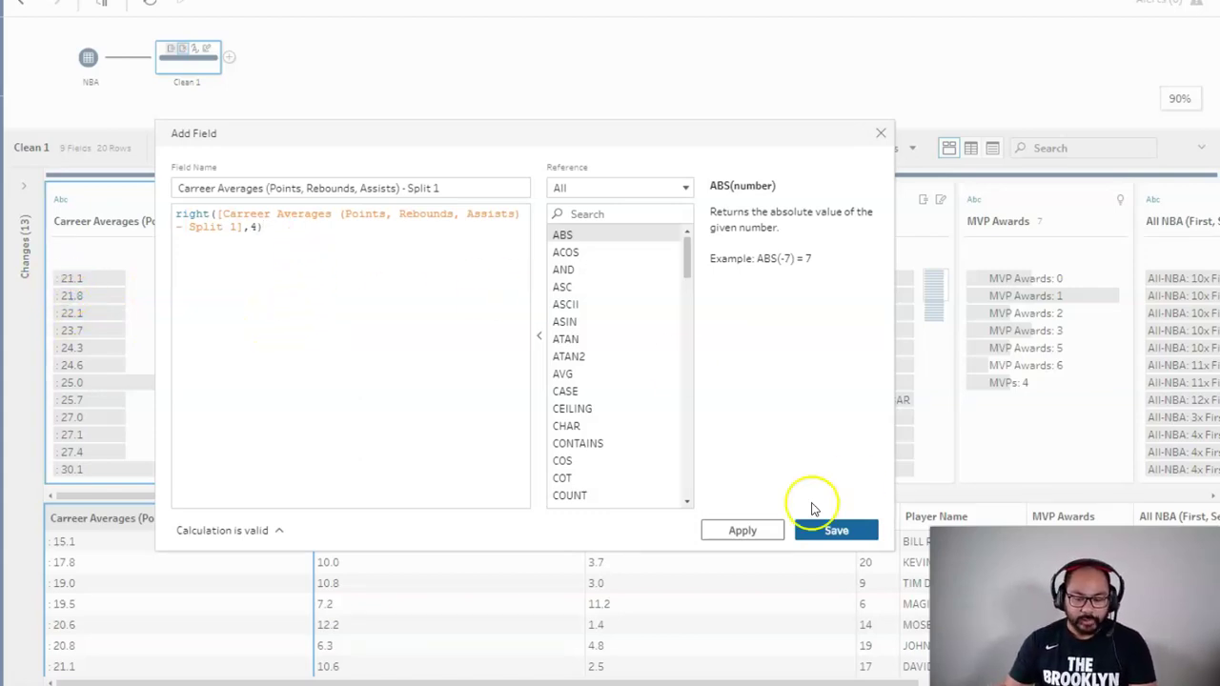
click(837, 530)
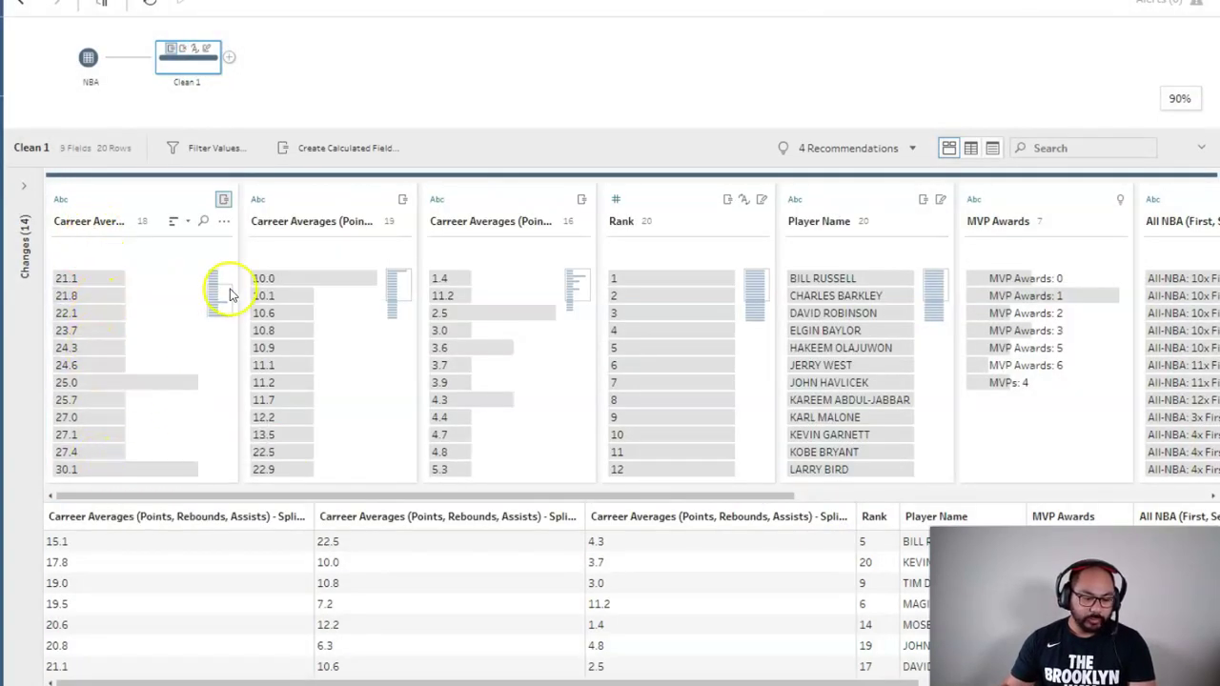
Change the first career averages split field to Number (decimal) and sort its values in descending order.
drag(219, 301, 220, 338)
click(59, 203)
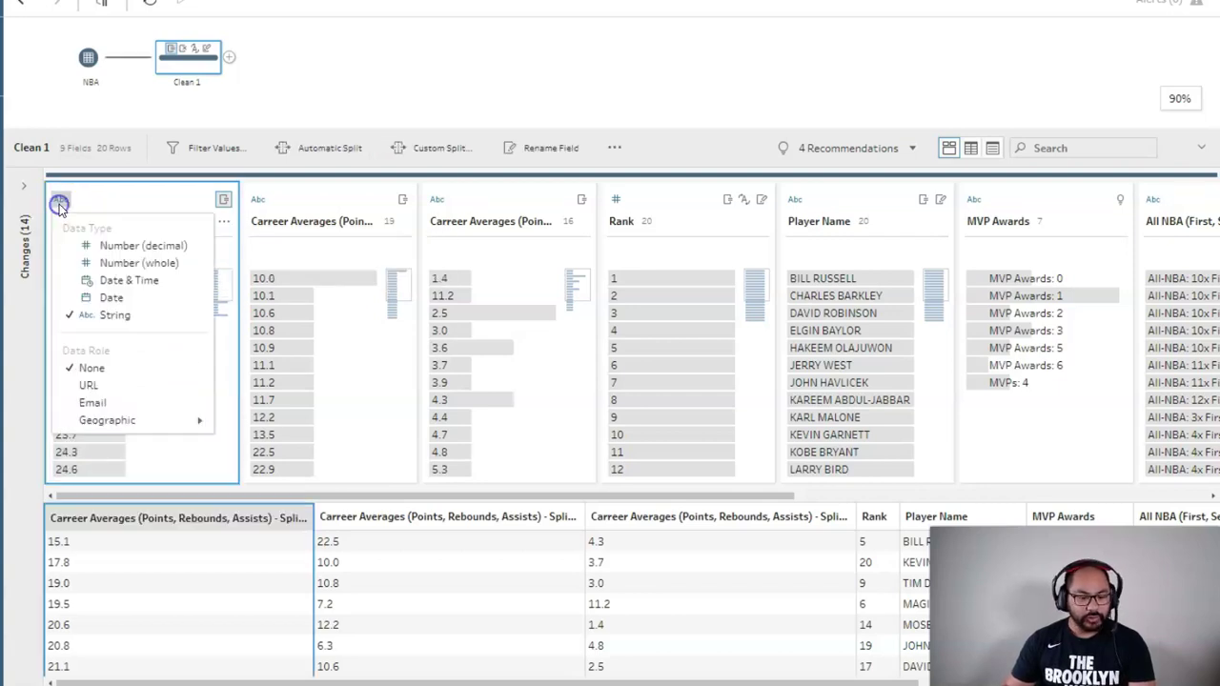
click(155, 248)
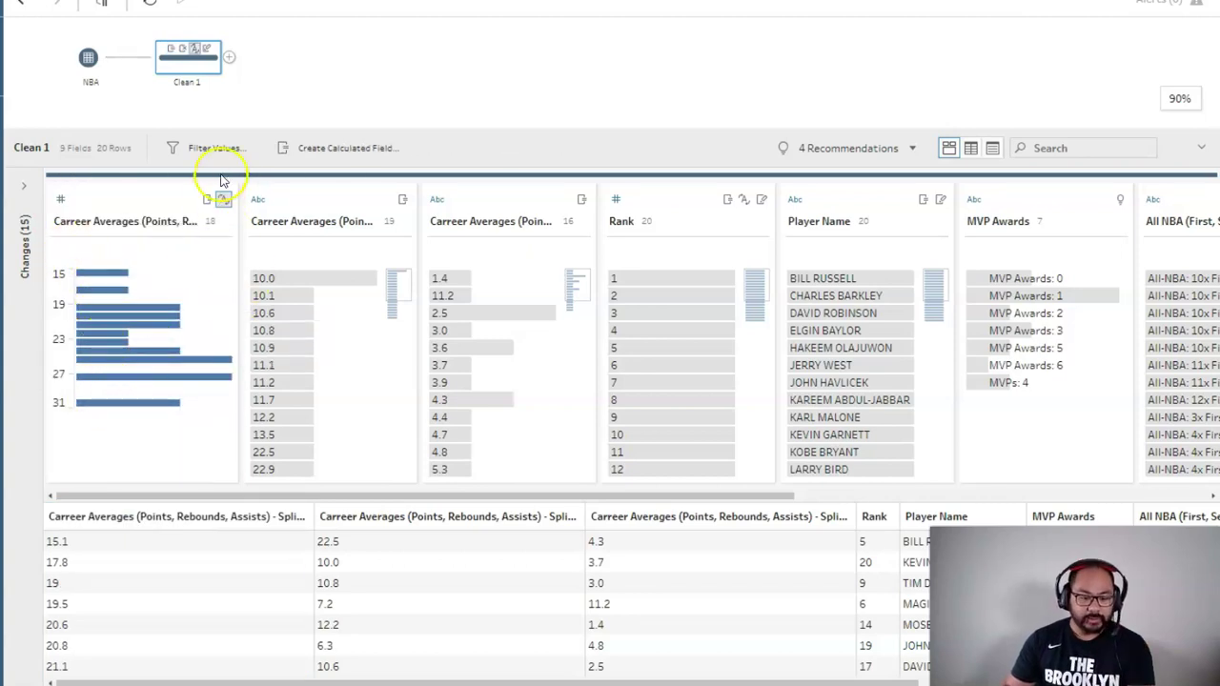
click(193, 226)
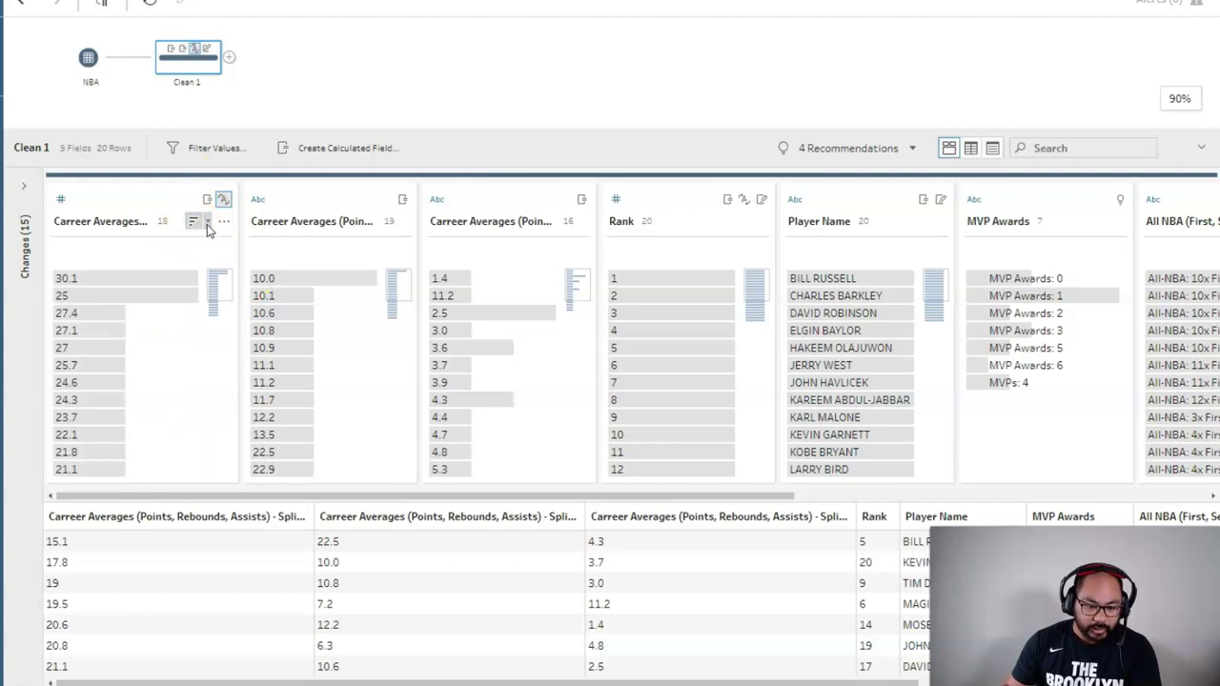
scroll(133, 324, down, 3)
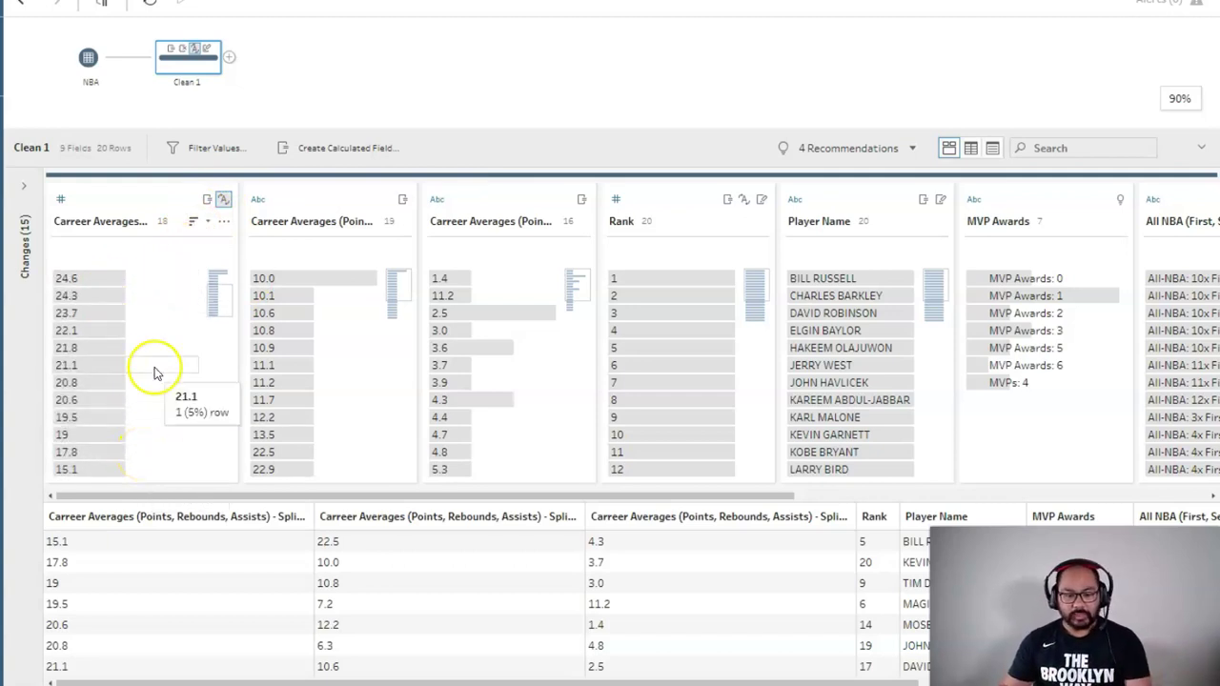
Rename the first career averages split field as Career Average Points.
click(134, 223)
double_click(133, 221)
text(Career Average Points)
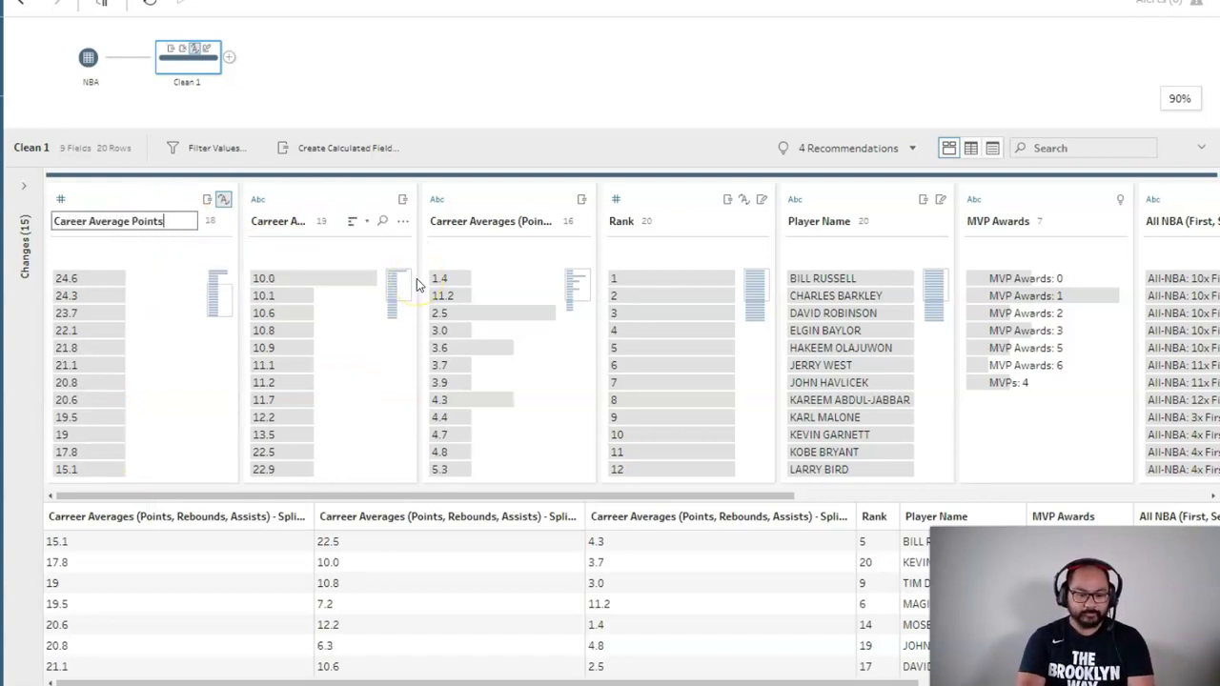
key(Return)
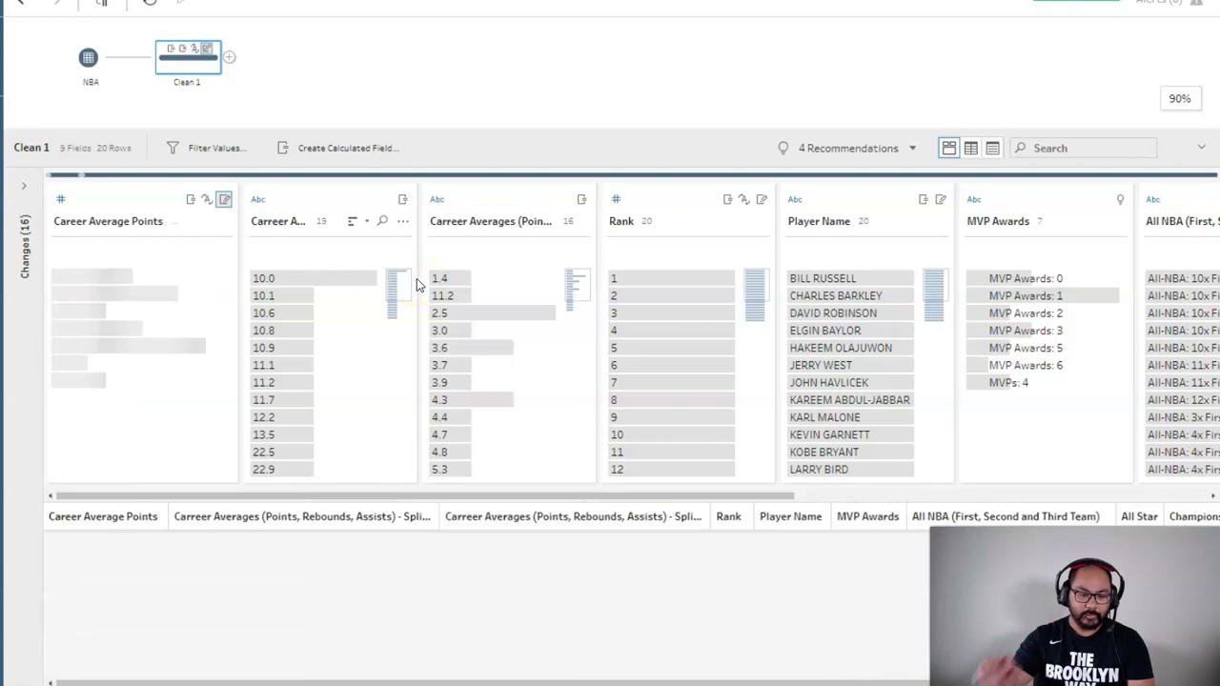
Change the second career averages split field to Number (decimal) and rename it Career Average Rebounds.
drag(414, 274, 531, 275)
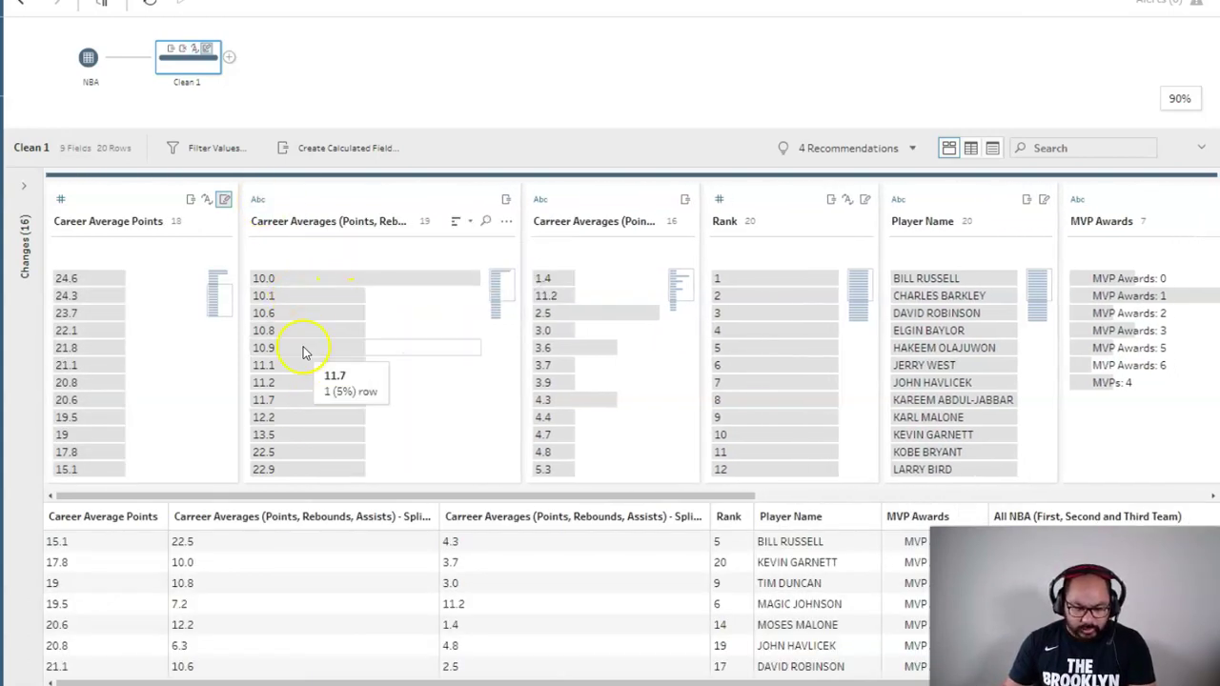
click(258, 199)
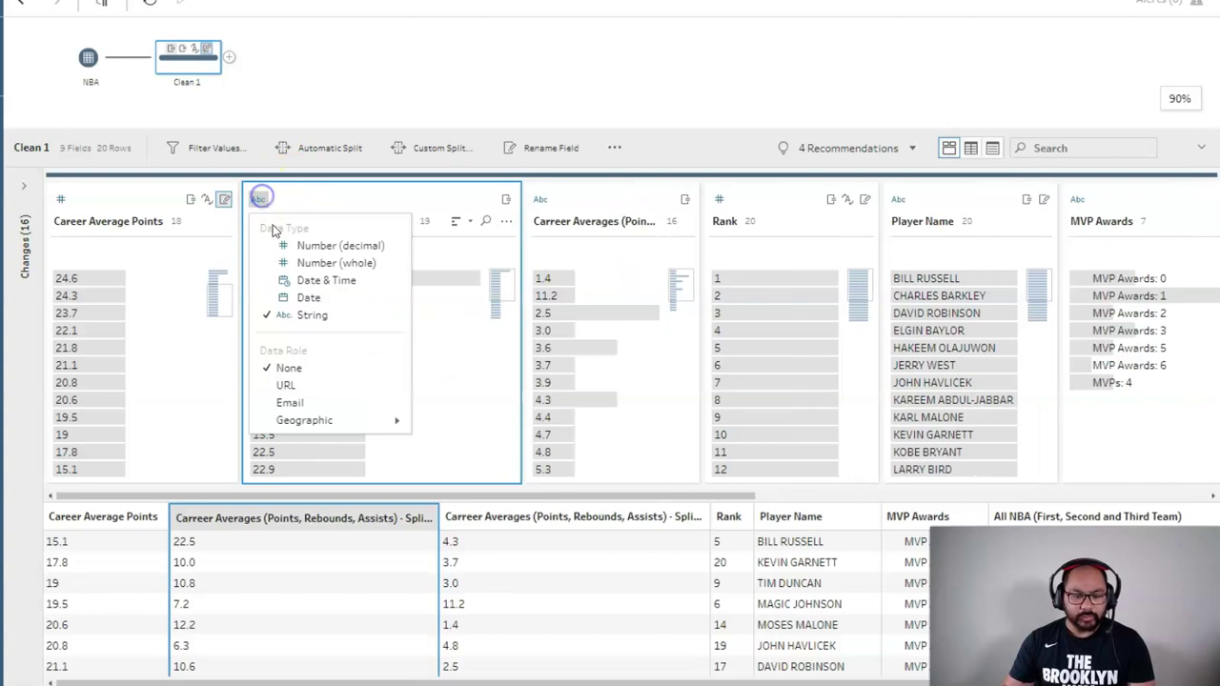
click(315, 244)
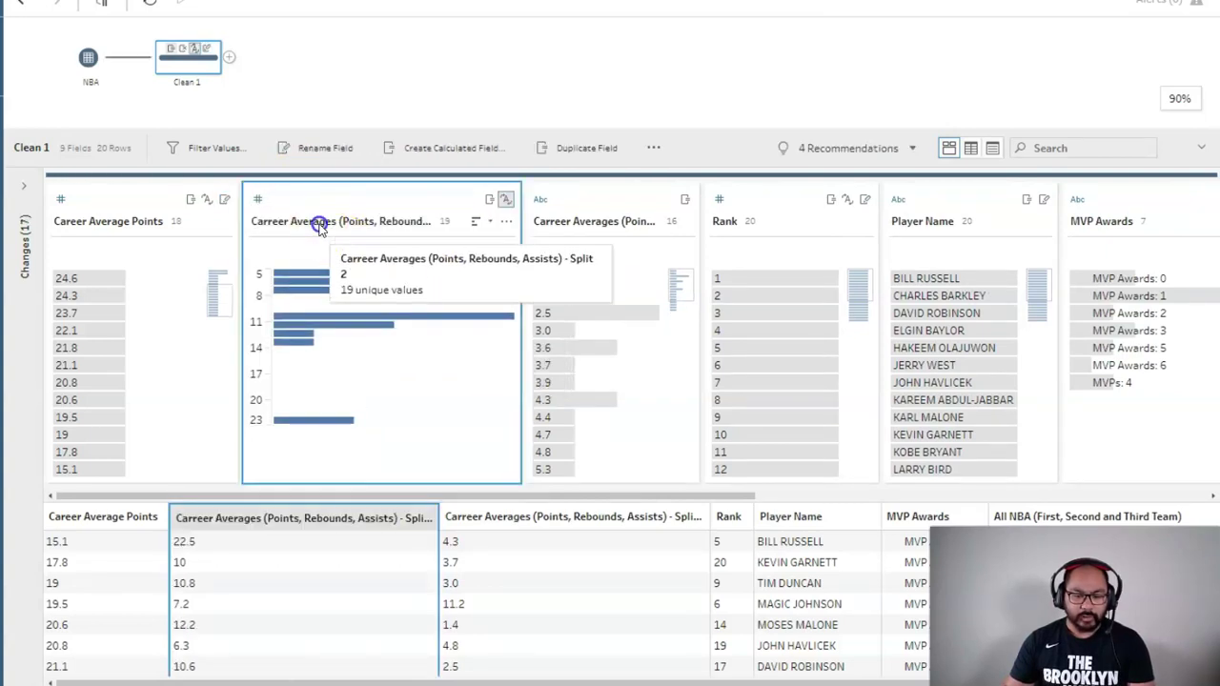
double_click(321, 228)
text(Career Average Rebounds)
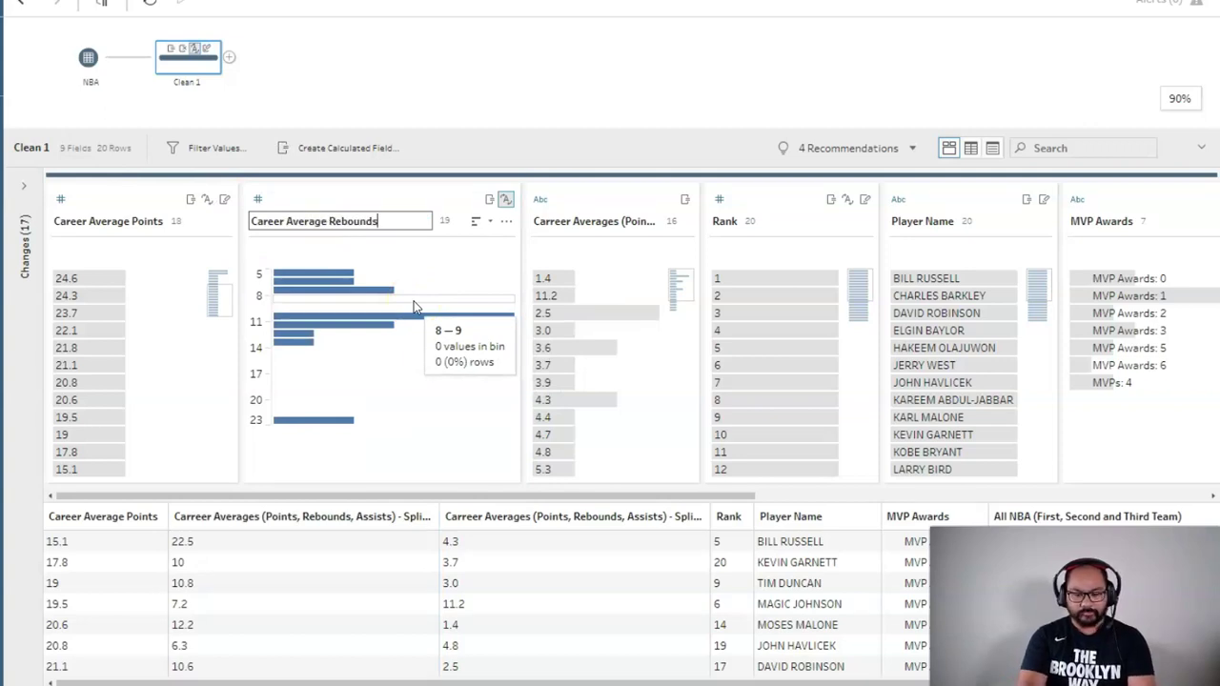
key(Return)
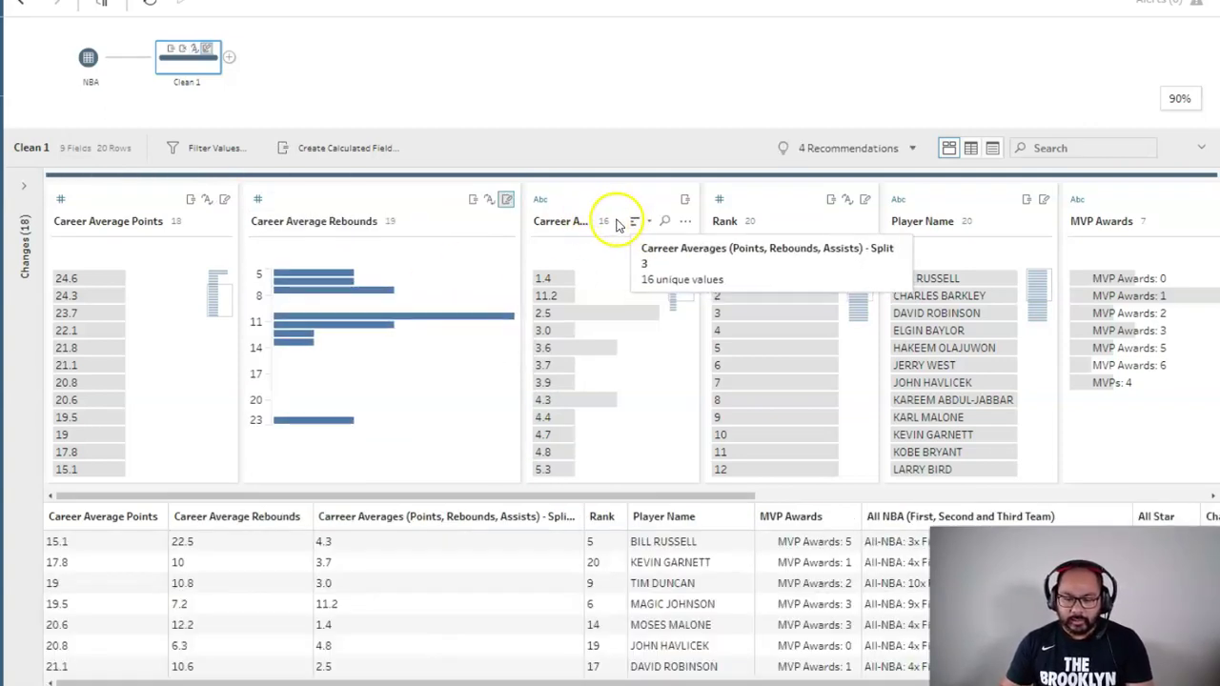
Change the third career averages split field to Number (decimal) and rename it Career Average Assists.
drag(701, 231, 863, 234)
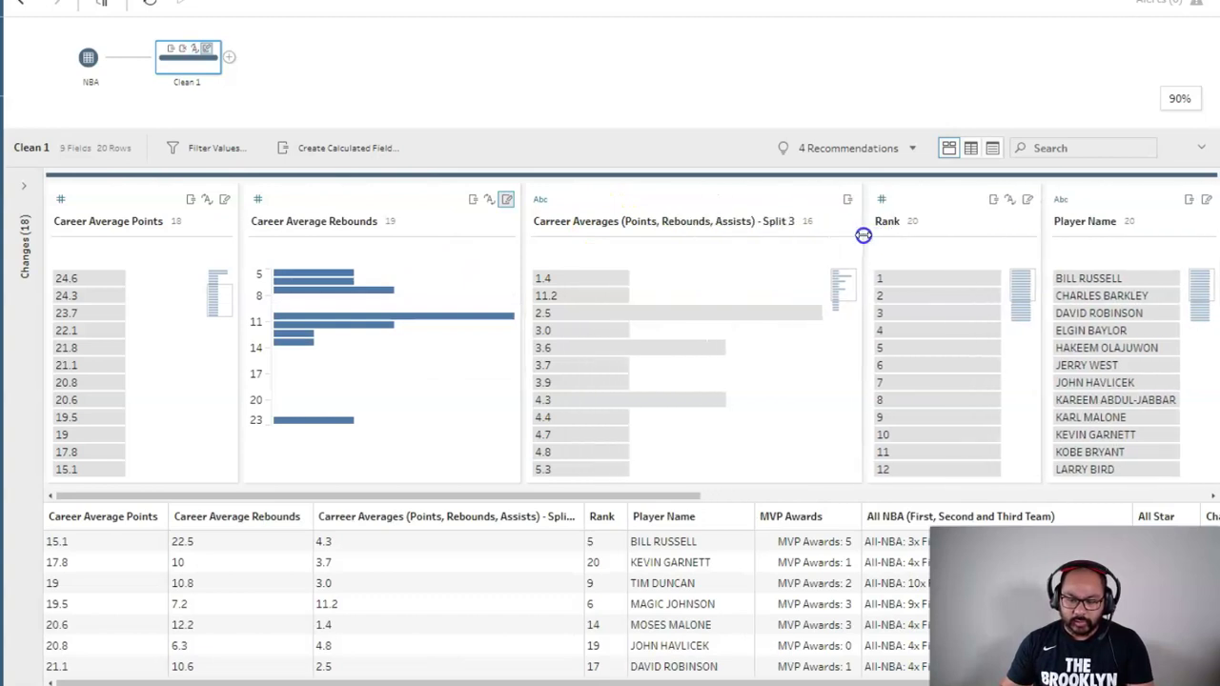
click(541, 199)
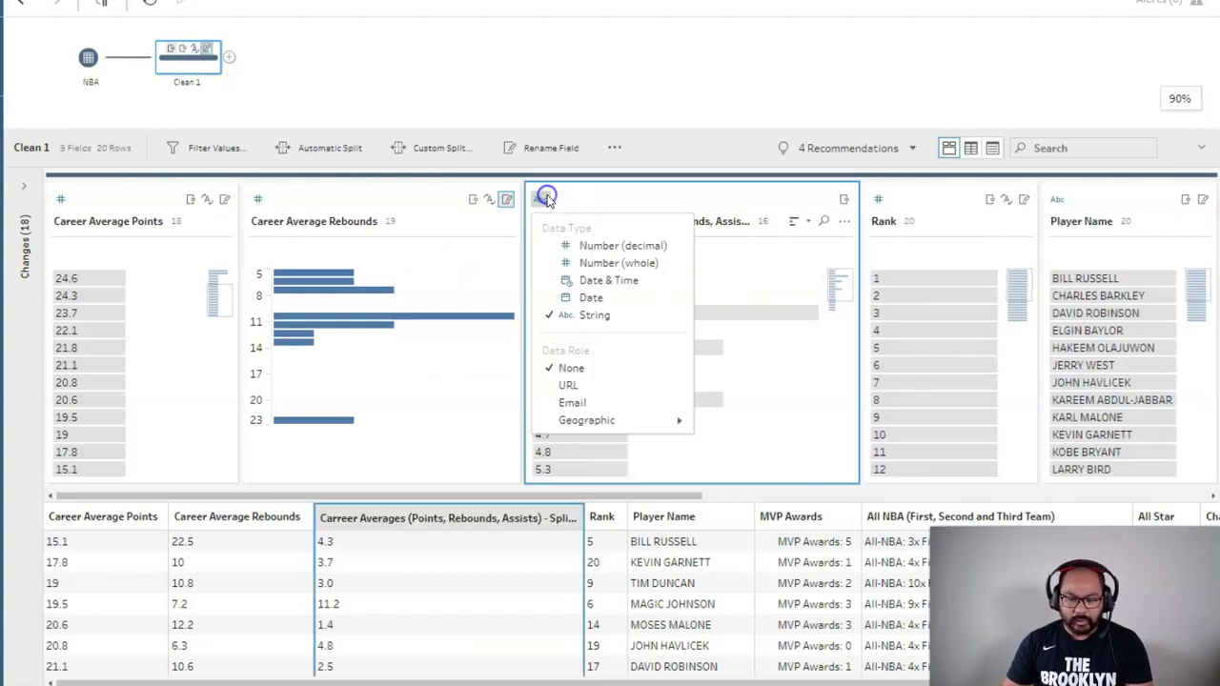
click(592, 246)
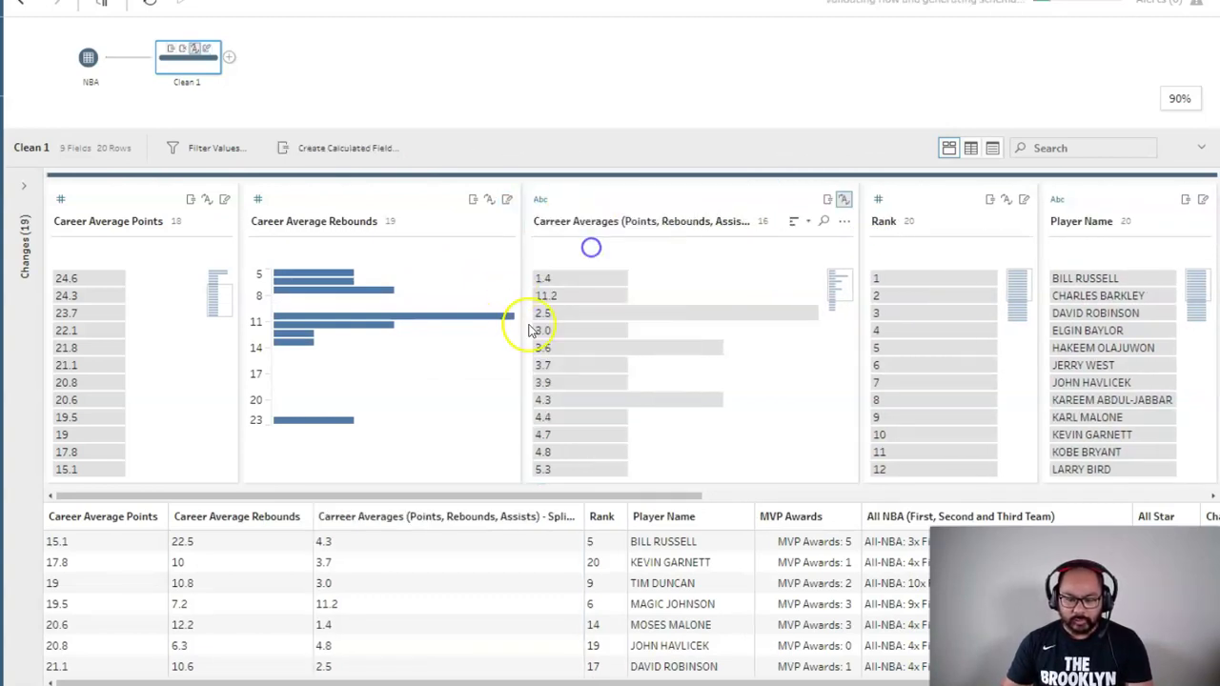
double_click(614, 223)
text(Career Average Assists)
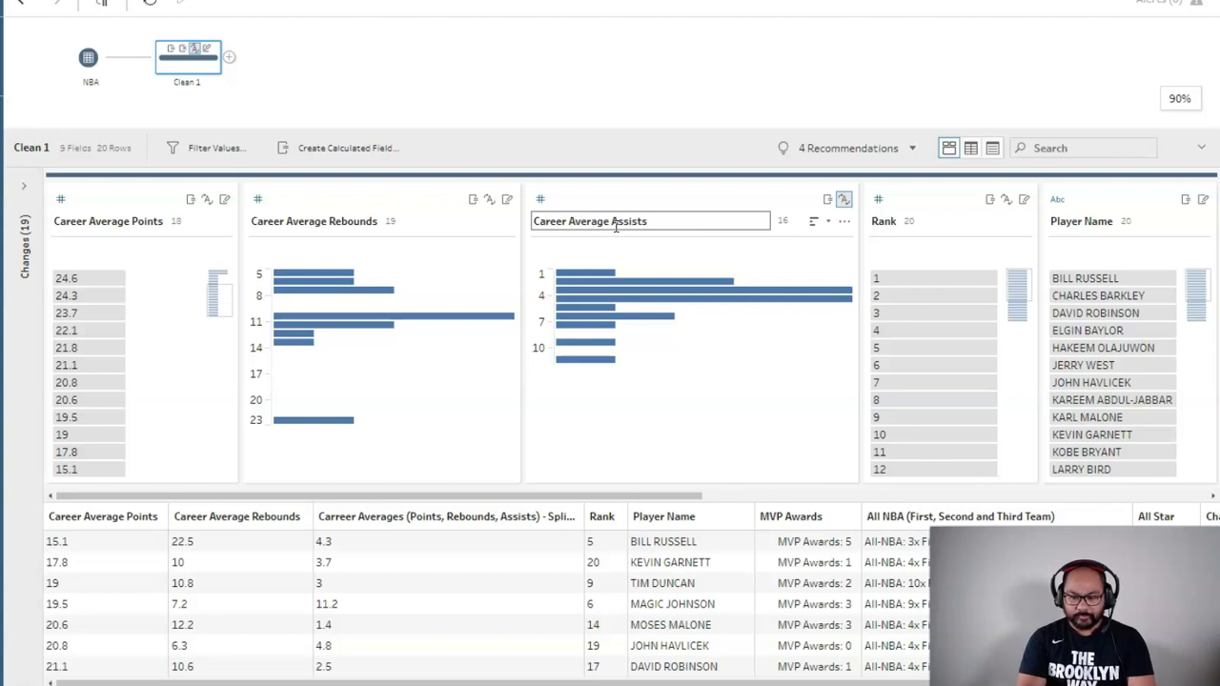
key(Return)
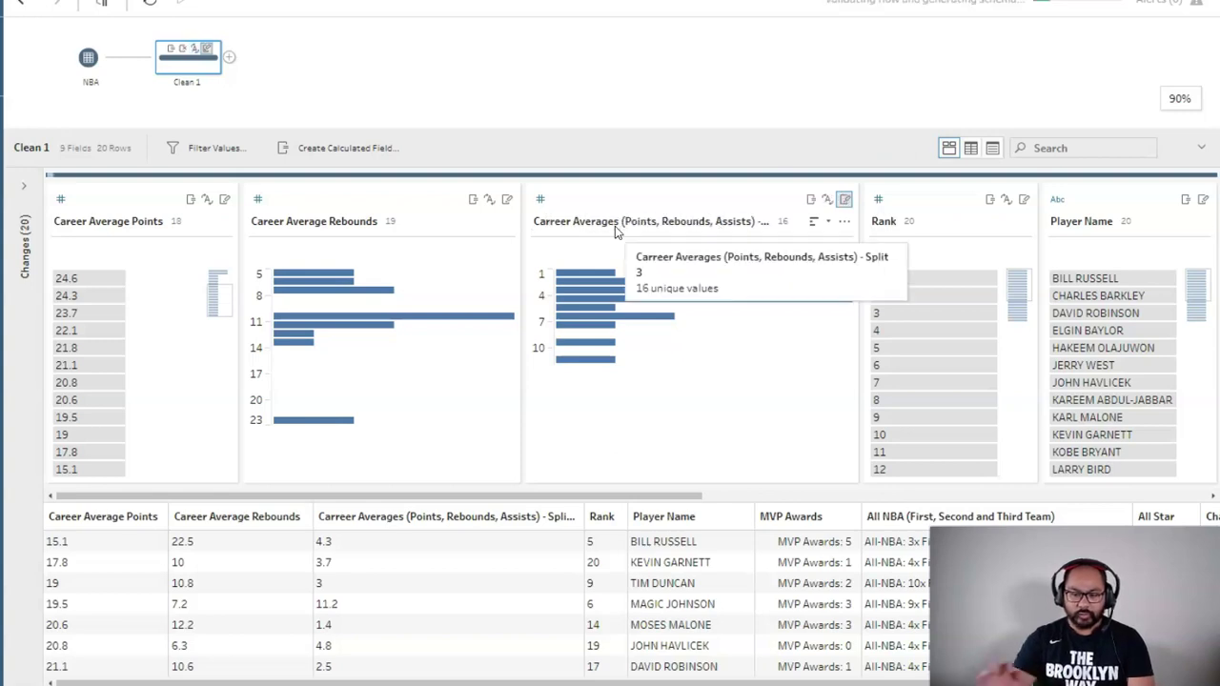
Clean the All NBA (First, Second and Third Team) field by removing its letters.
drag(476, 496, 932, 493)
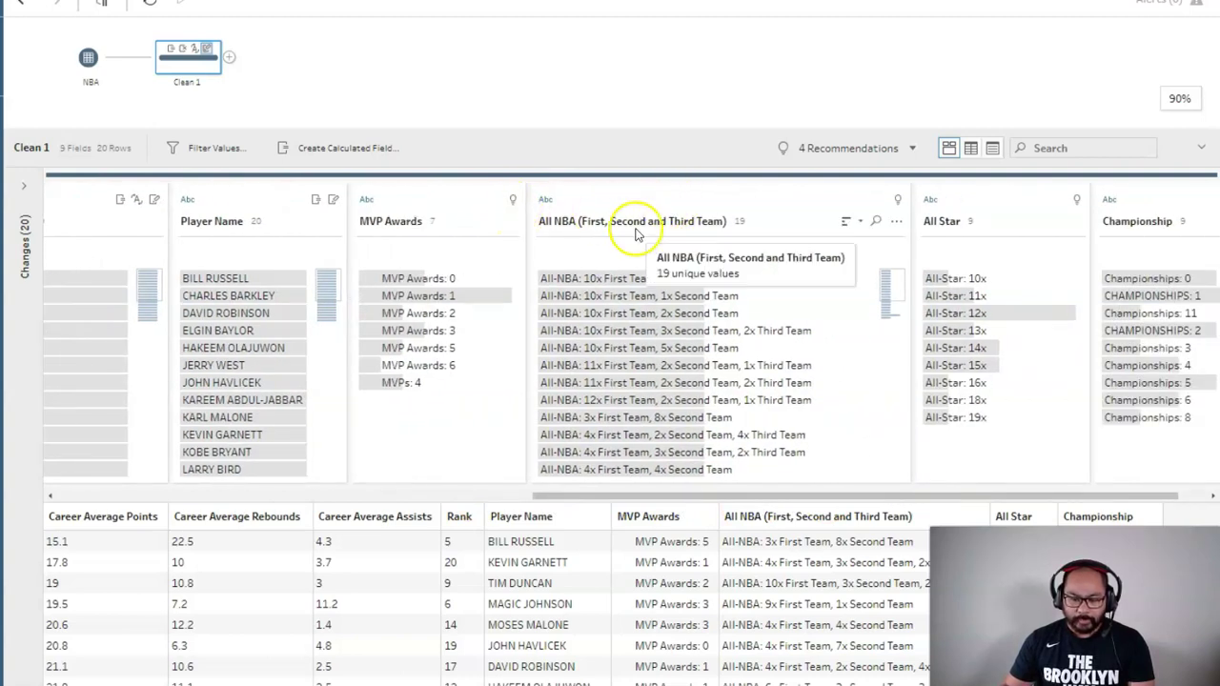
click(662, 198)
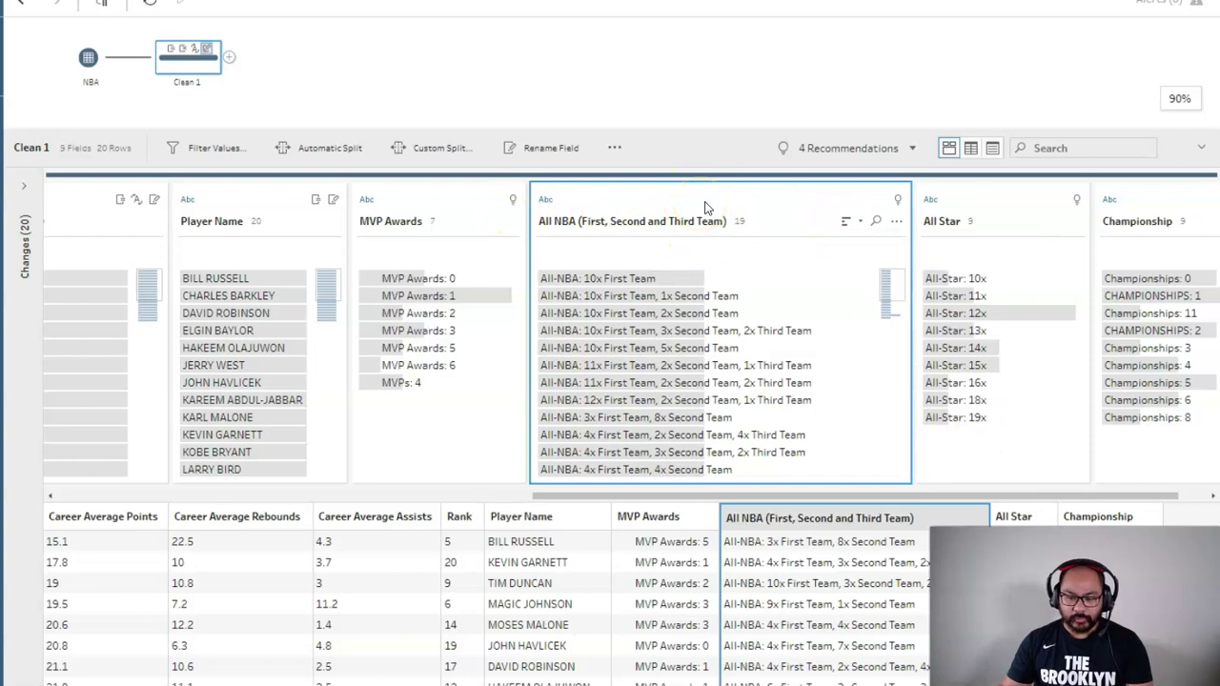
right_click(705, 205)
click(785, 236)
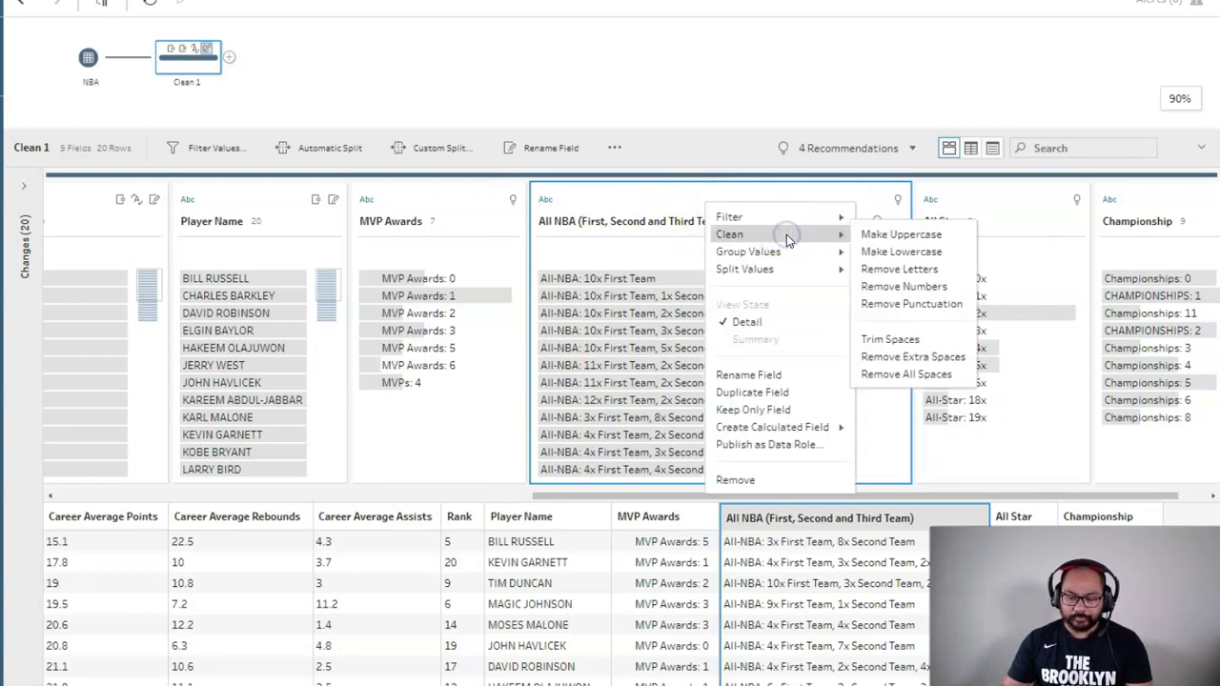
click(921, 272)
click(920, 270)
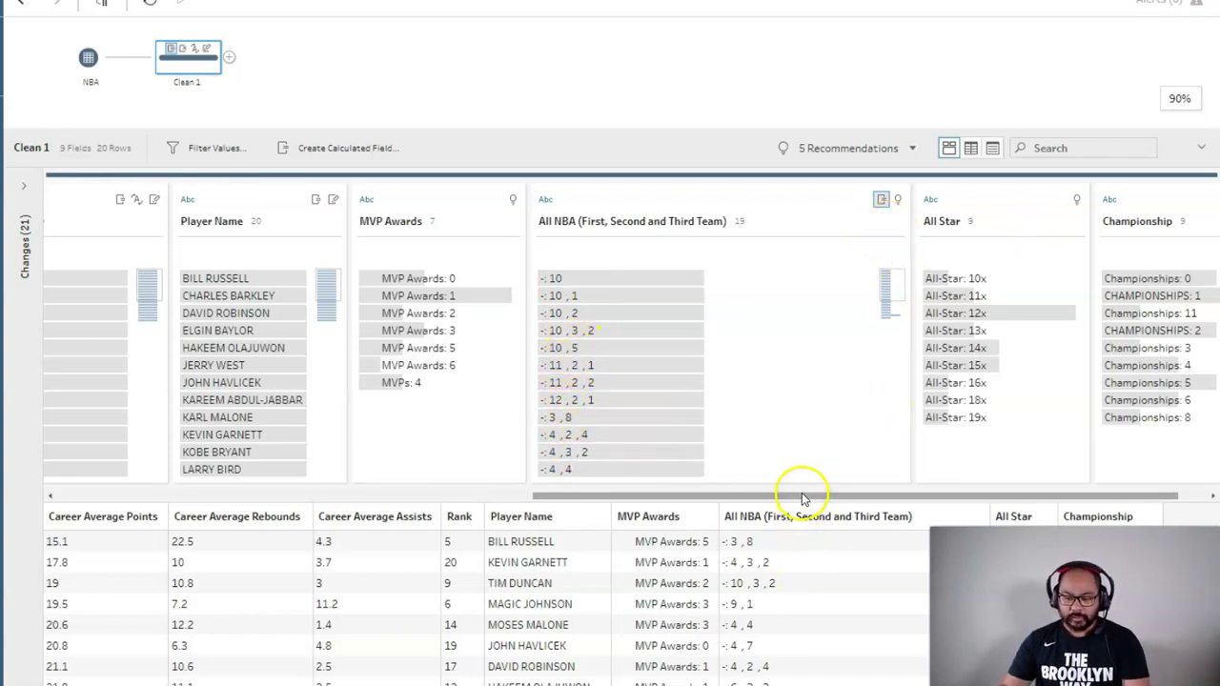
Custom split the All NBA (First, Second and Third Team) values on the comma separator into all fields.
drag(827, 495, 855, 495)
scroll(581, 382, down, 3)
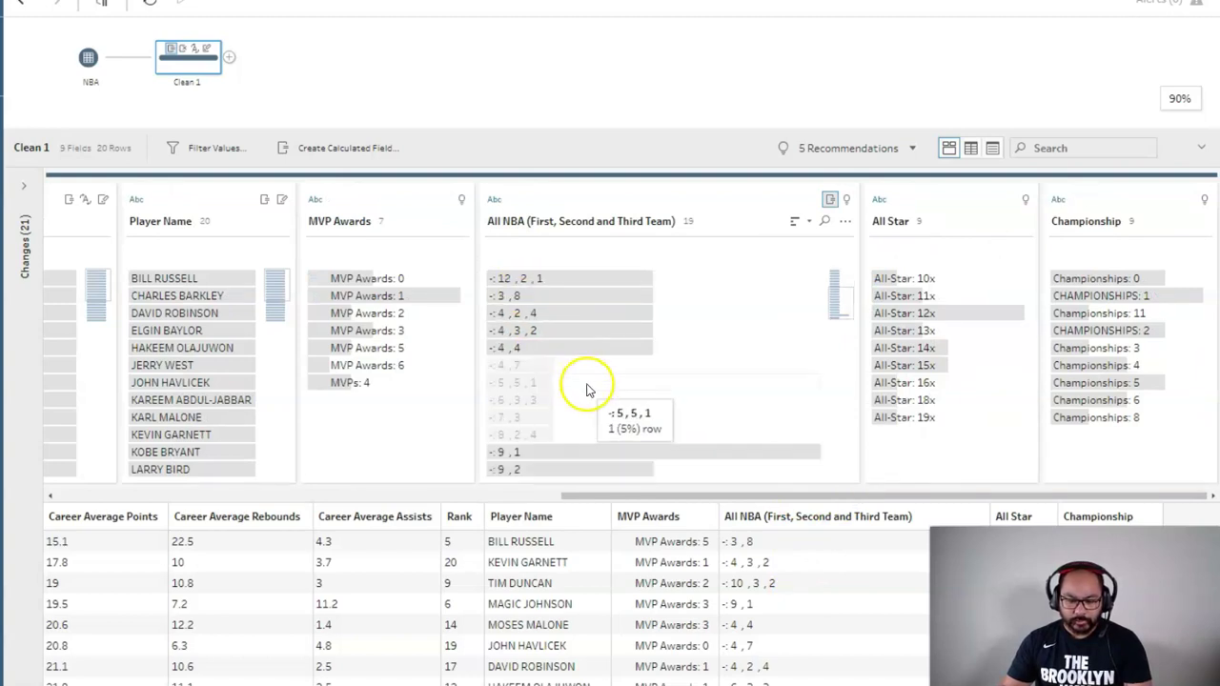
scroll(567, 436, up, 3)
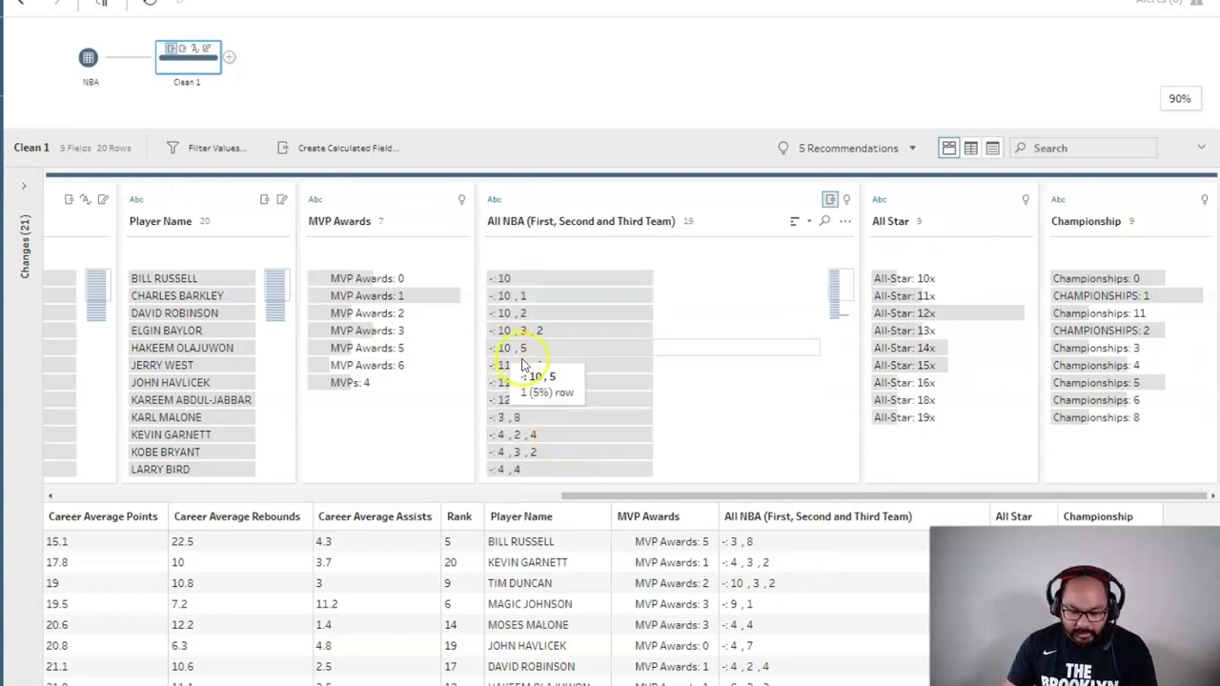
click(843, 225)
mouse_move(896, 303)
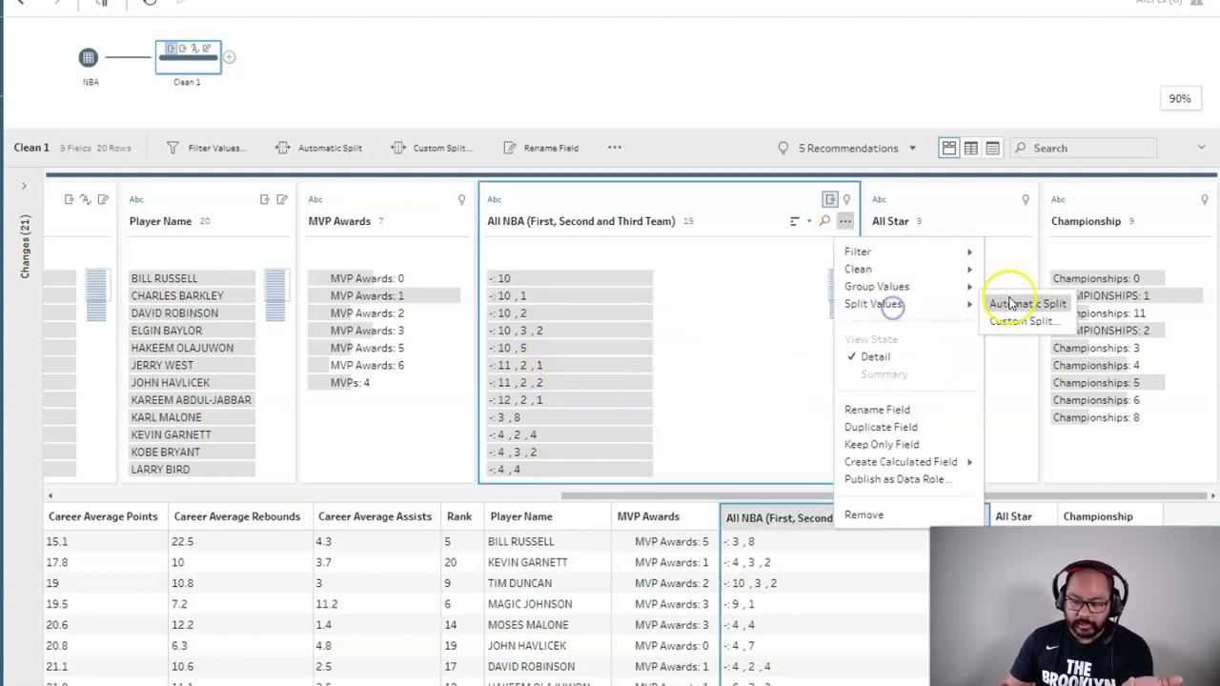
click(1027, 322)
text(,)
click(549, 357)
click(514, 417)
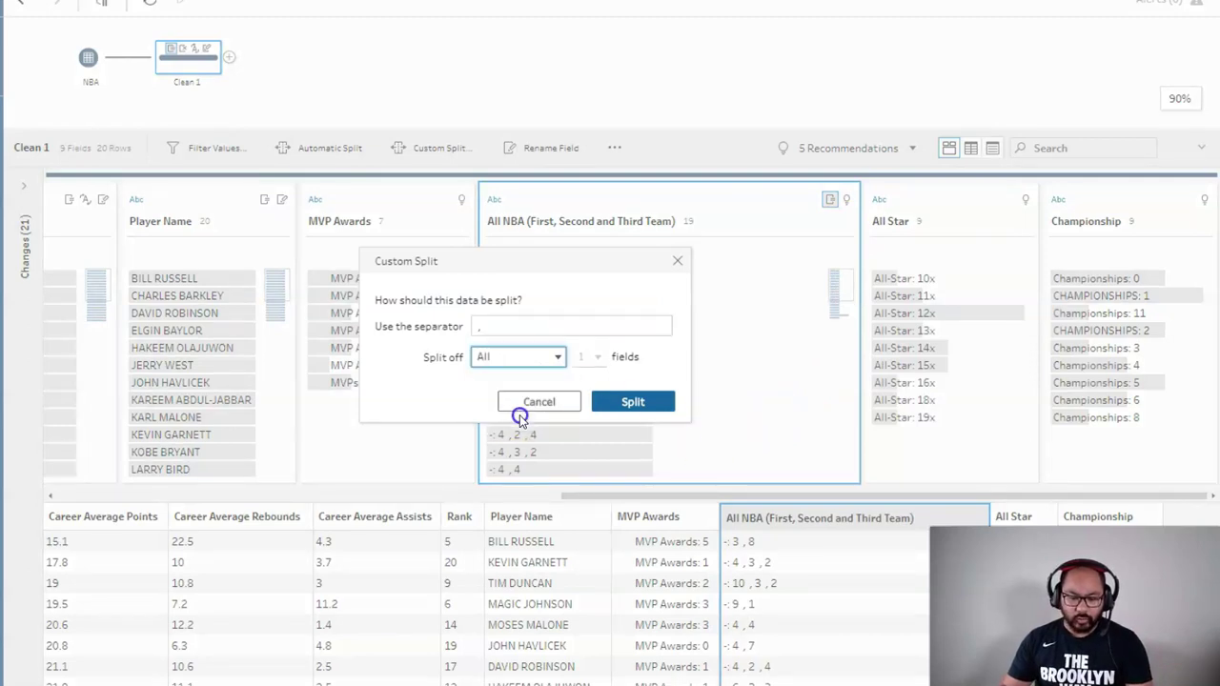
click(627, 404)
Remove the original unsplit All NBA (First, Second and Third Team) field.
drag(718, 495, 305, 509)
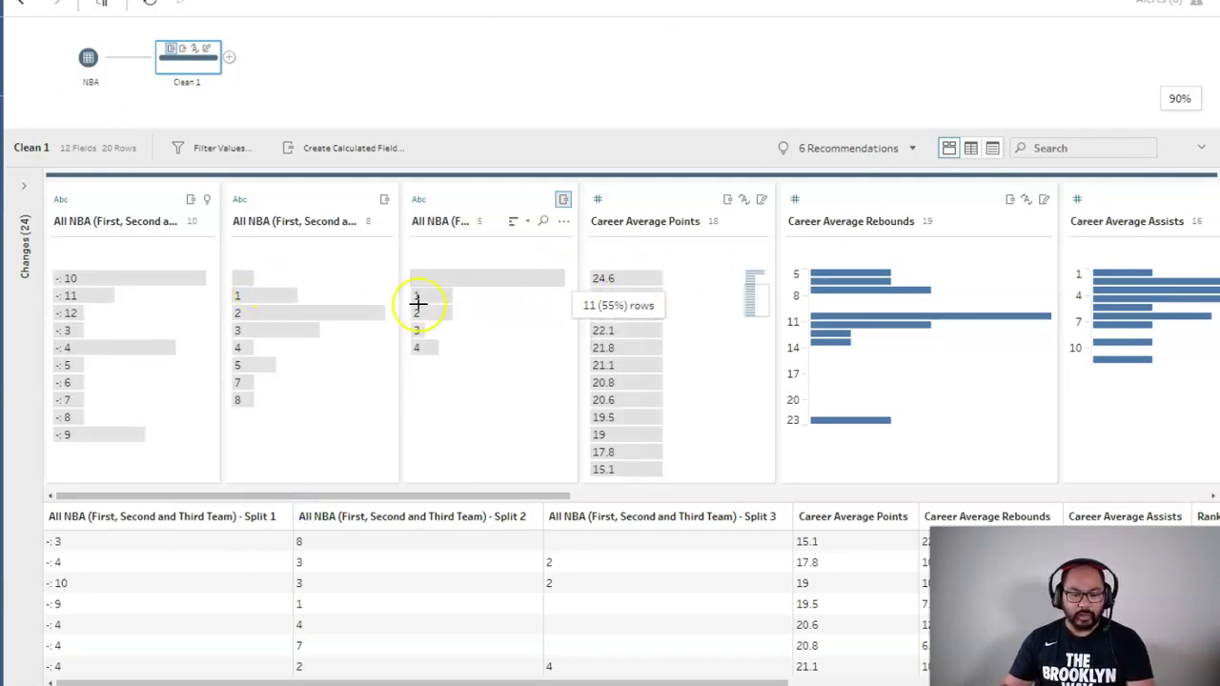
drag(729, 287, 126, 302)
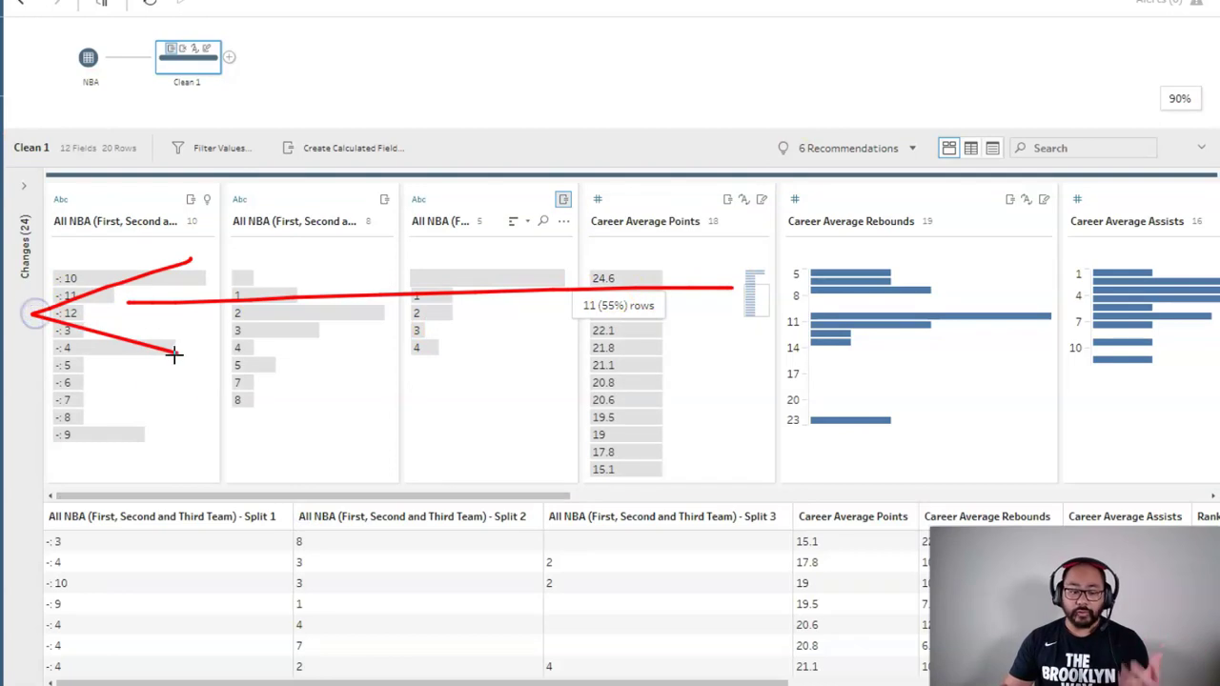
mouse_move(332, 495)
mouse_down()
mouse_move(677, 483)
mouse_move(883, 501)
mouse_up()
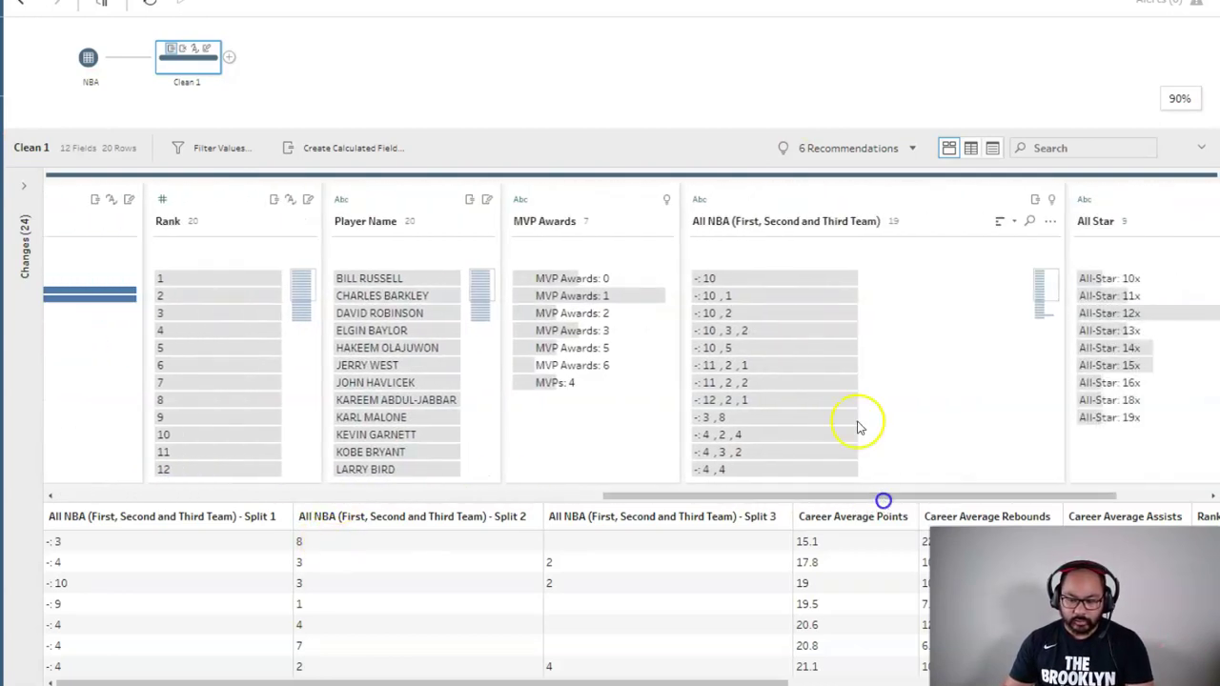
right_click(908, 195)
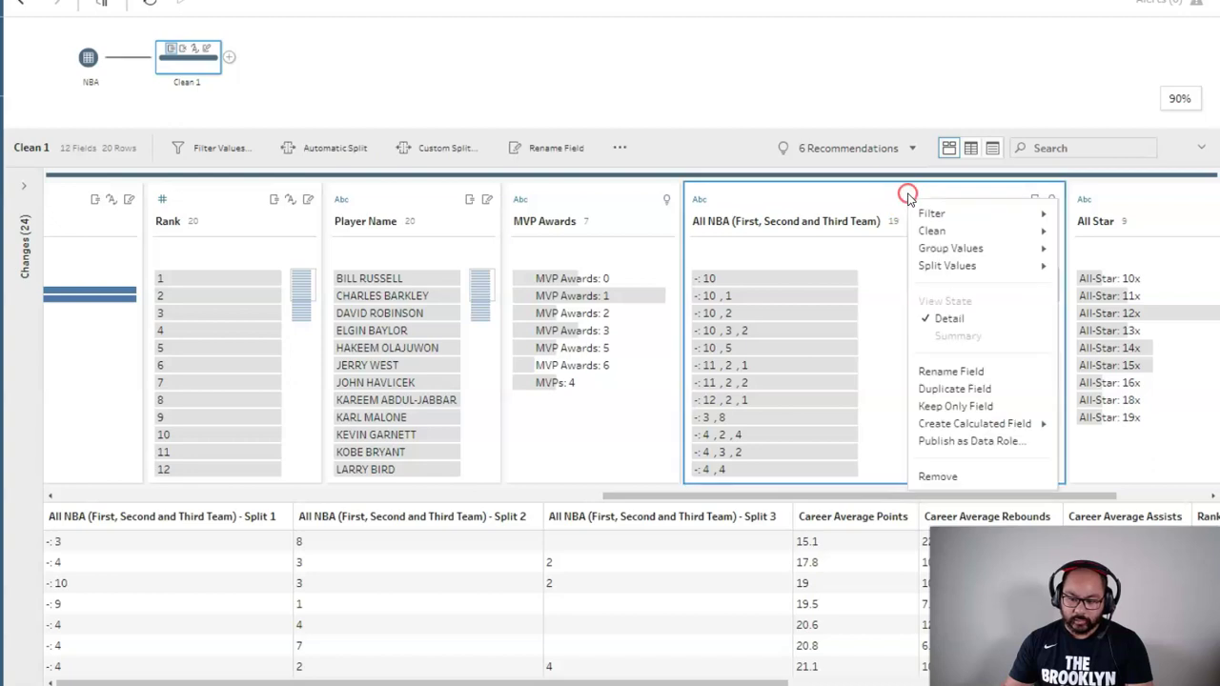
click(972, 477)
Remove the punctuation from the first All NBA split field and change its data type to Number (whole).
drag(785, 497, 164, 517)
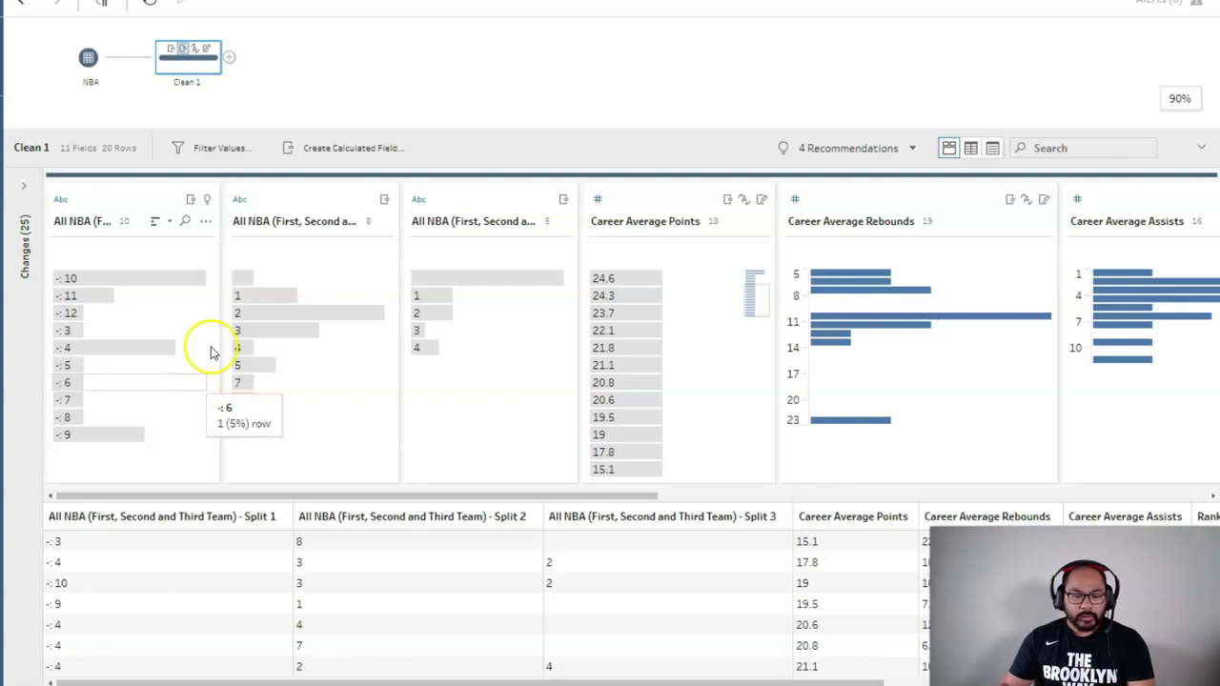
click(206, 225)
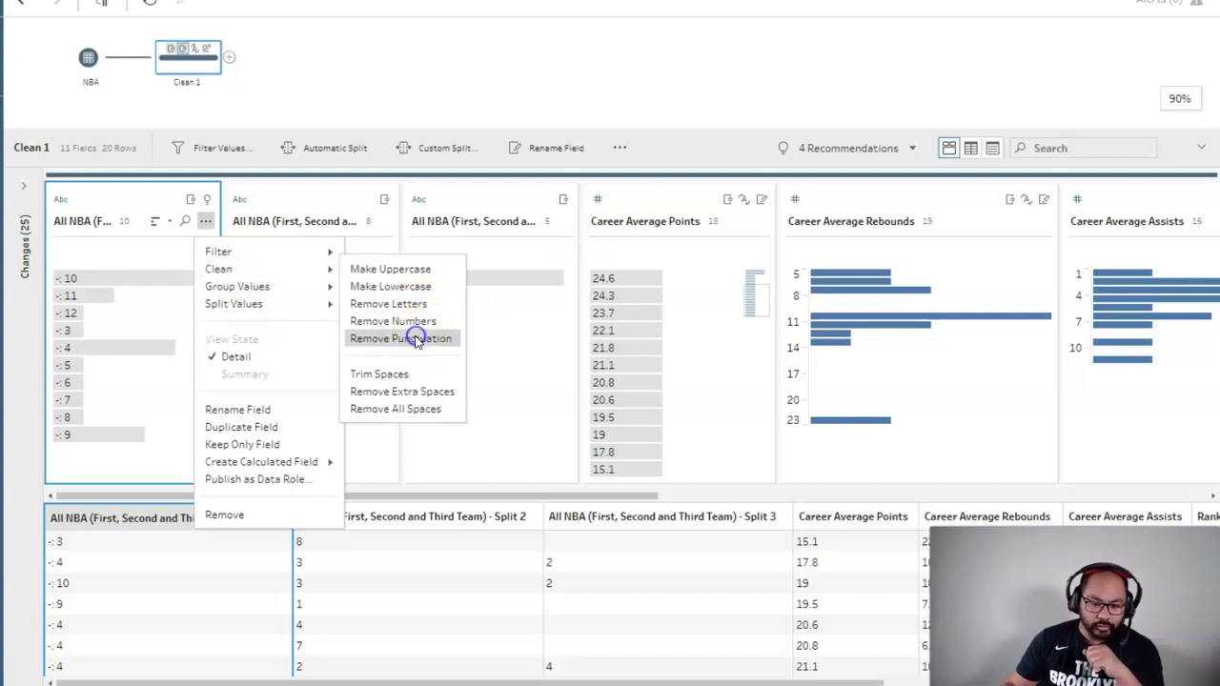
click(415, 341)
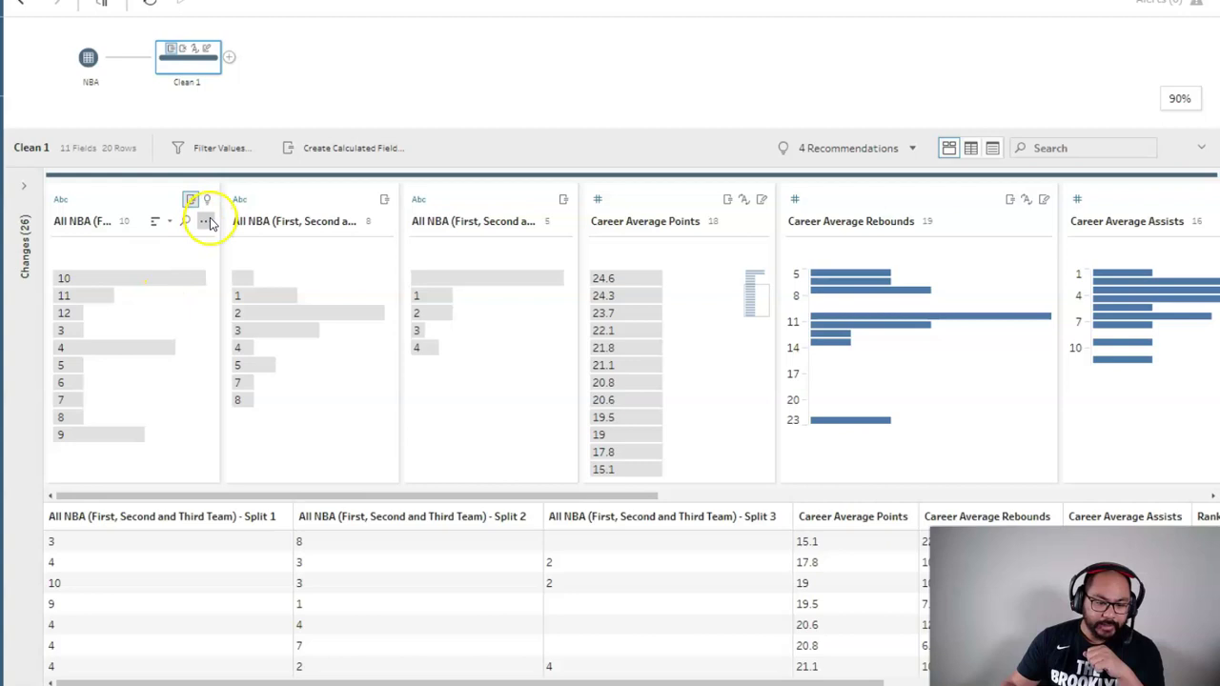
click(60, 199)
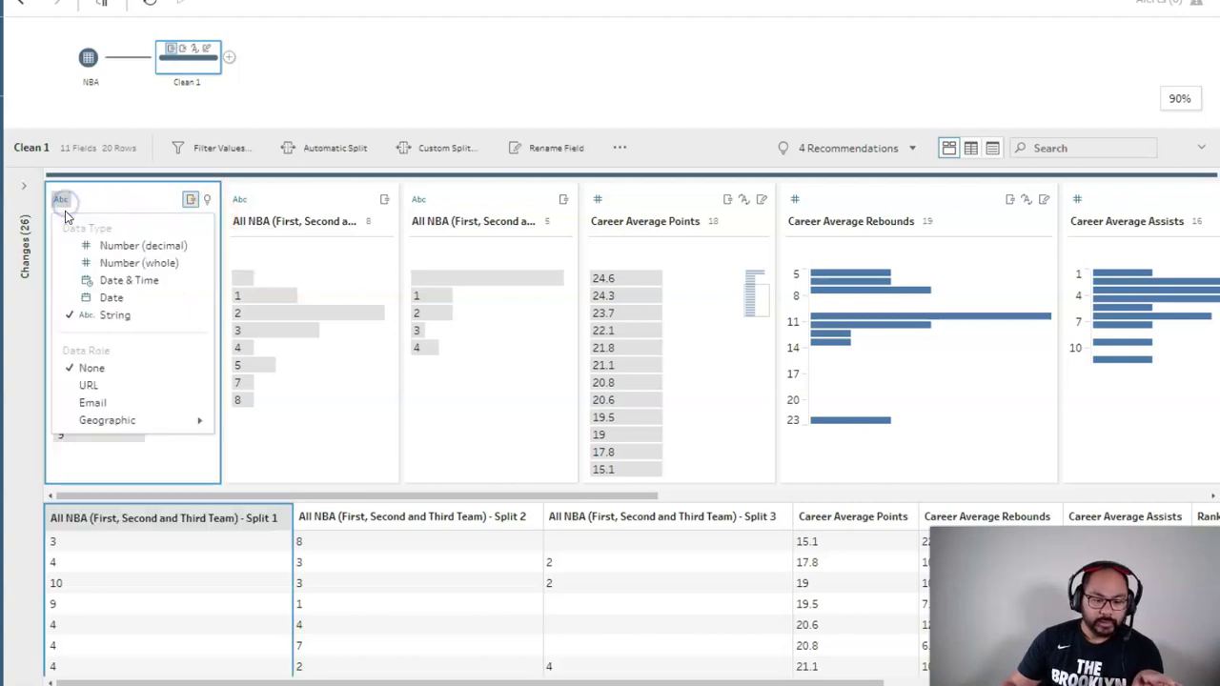
click(124, 263)
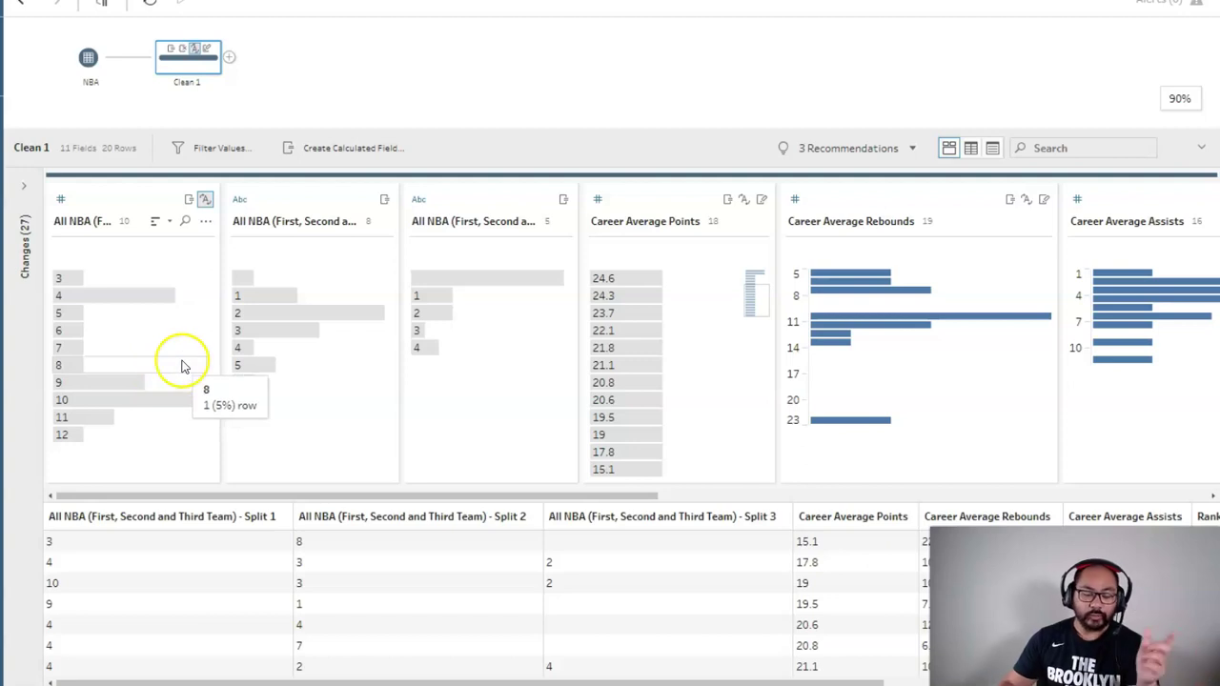
Change the second and third All NBA split fields to Number (whole).
click(241, 201)
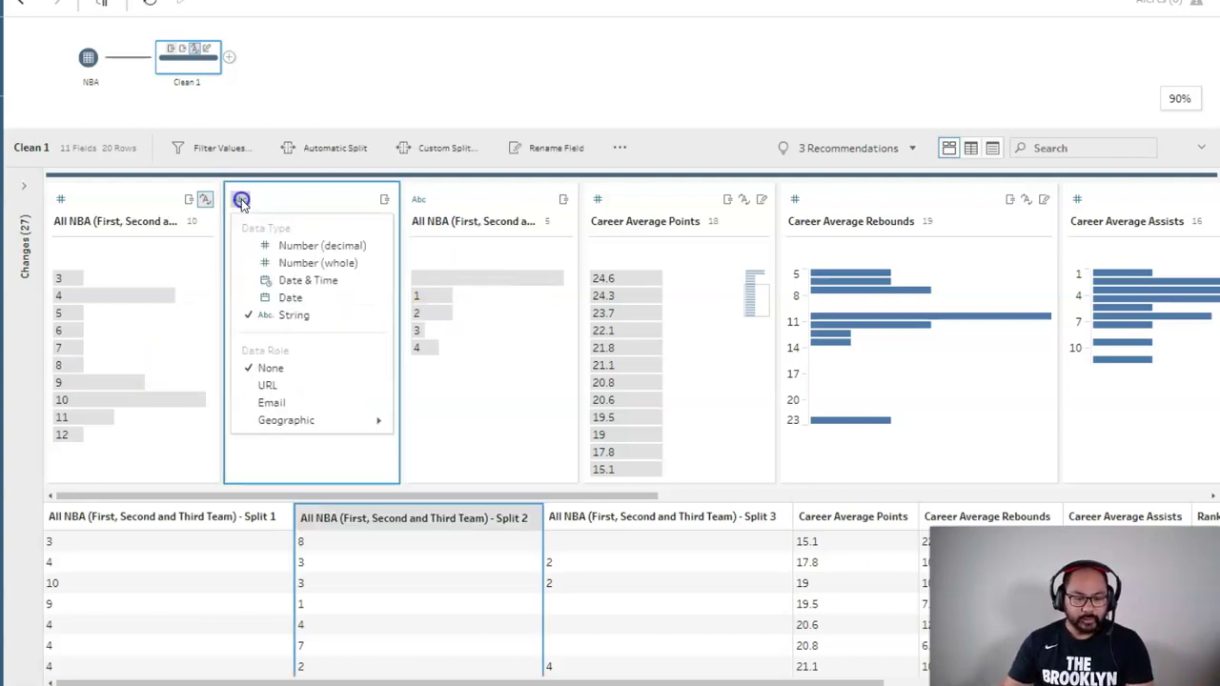
click(292, 263)
click(419, 199)
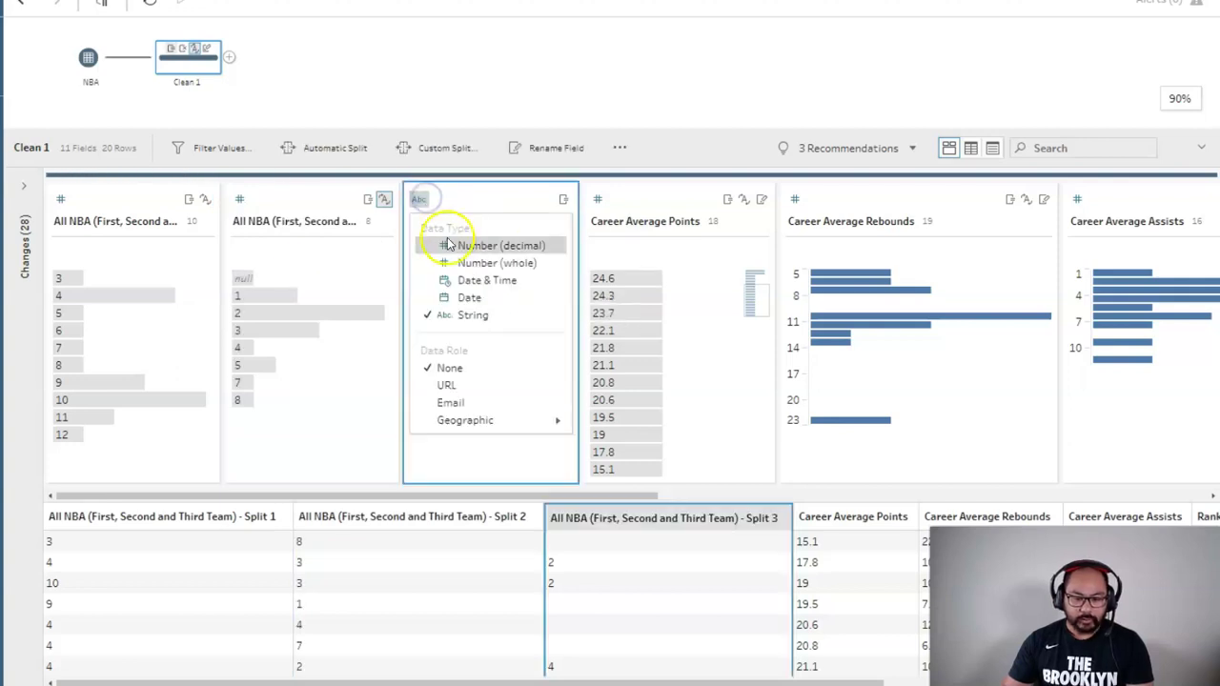
click(481, 263)
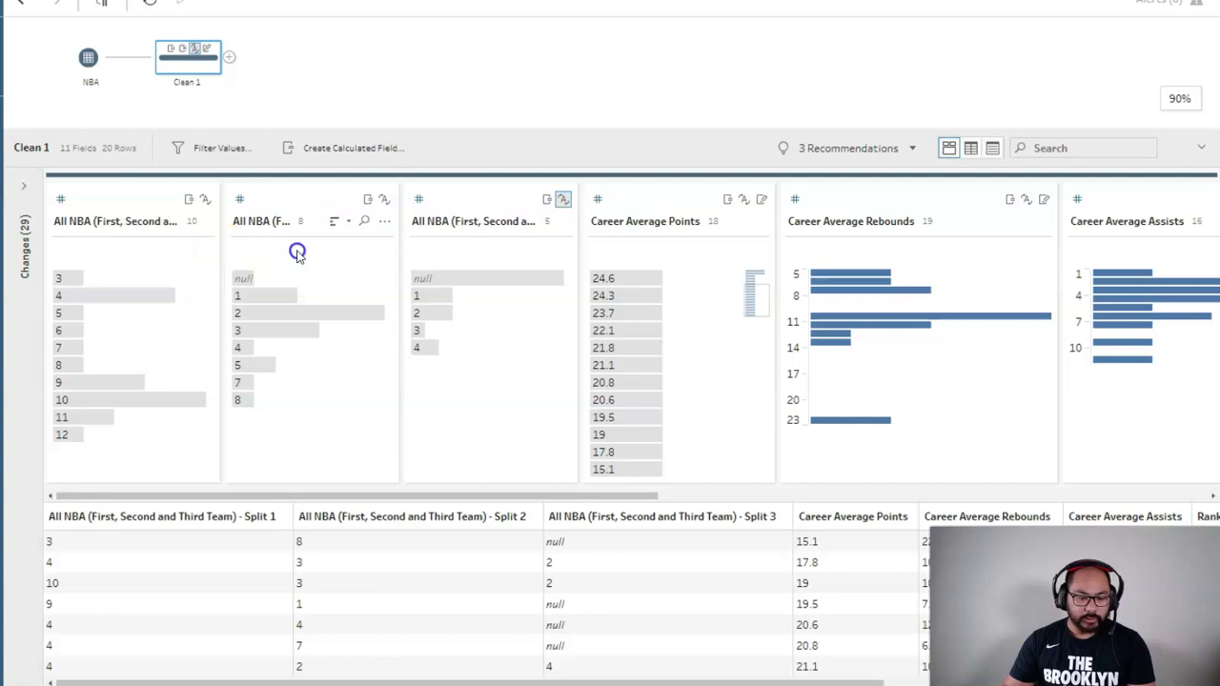
Widen the first All NBA split field and rename it All NBA First.
drag(221, 255, 298, 253)
double_click(114, 223)
text(All NB)
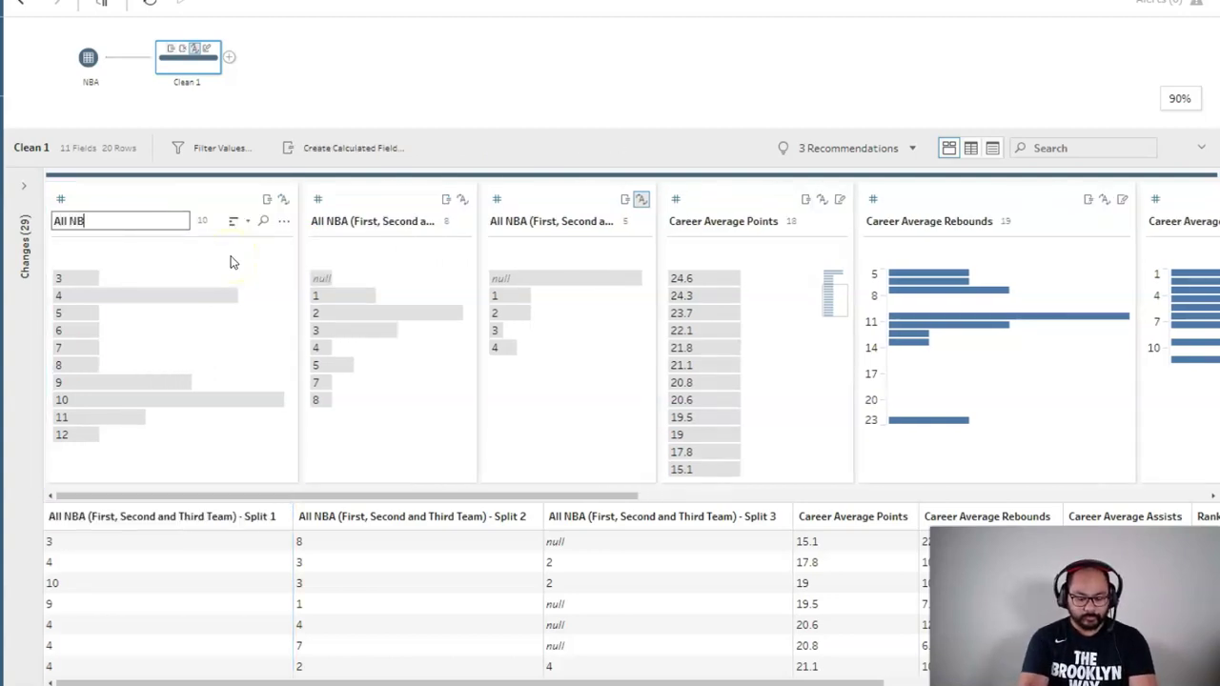
text(A First)
key(Return)
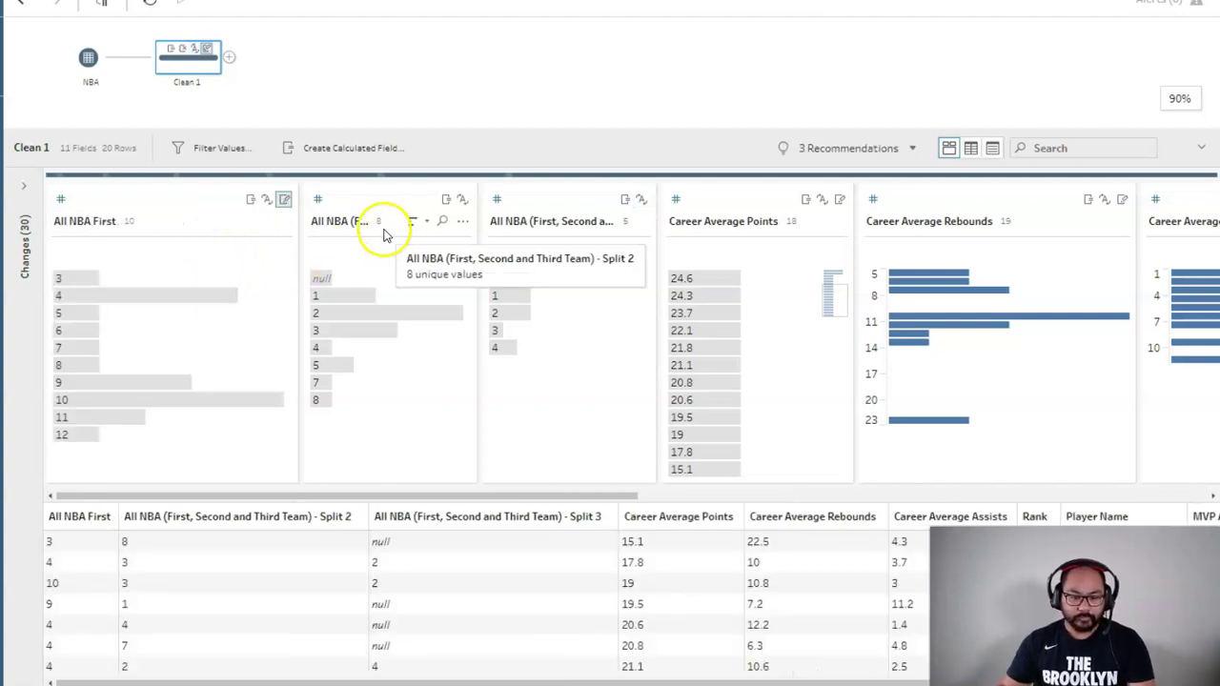
Rename the second and third All NBA split fields as All NBA Second and All NBA Third.
double_click(337, 223)
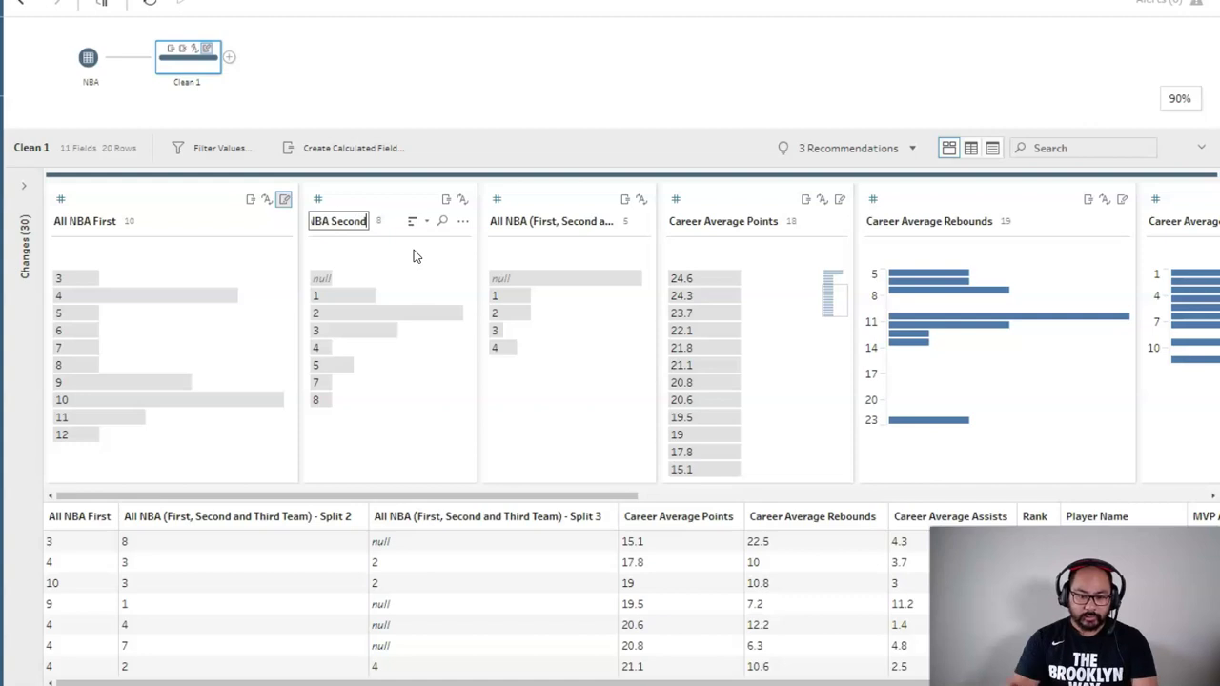
text(All NBA Second)
key(Return)
double_click(528, 221)
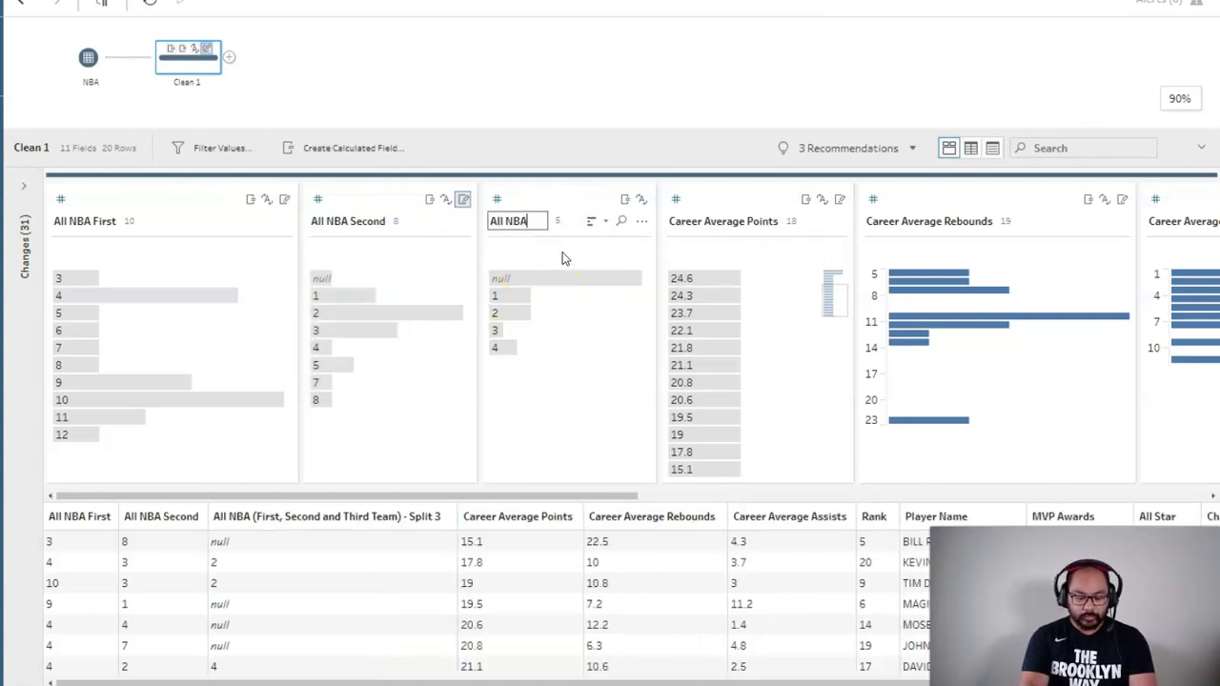
key(Return)
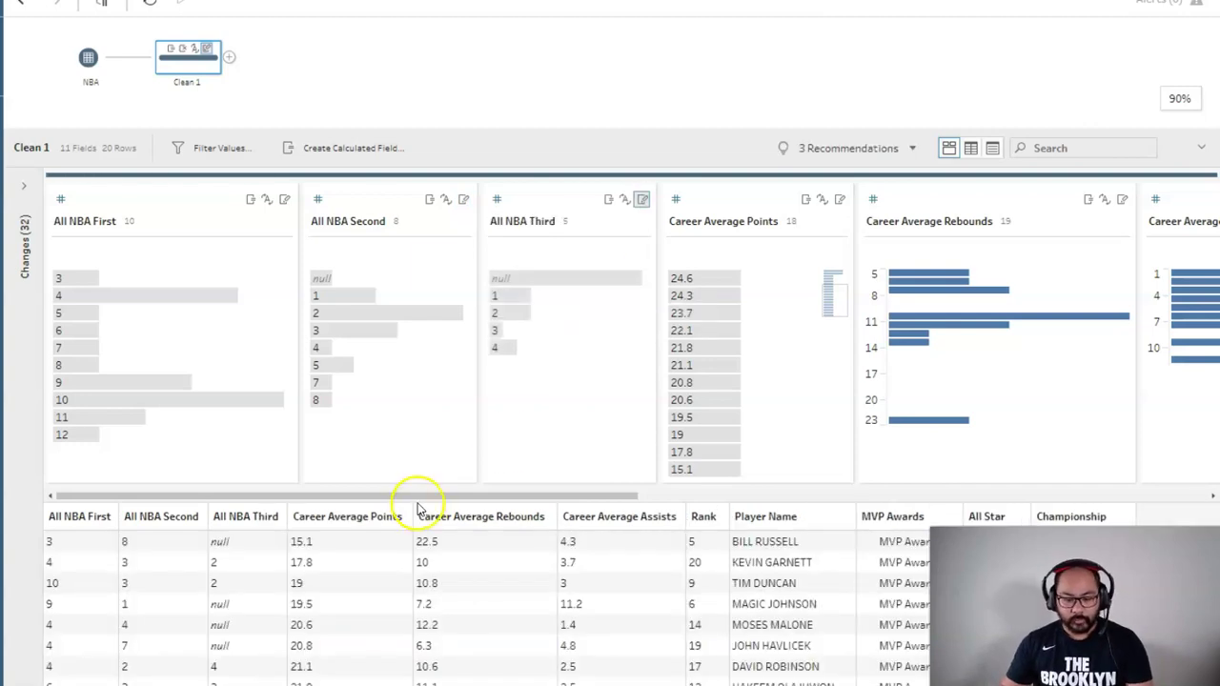
Remove the letters and punctuation from the MVP Awards field and change its data type to Number (decimal).
drag(414, 496, 1002, 476)
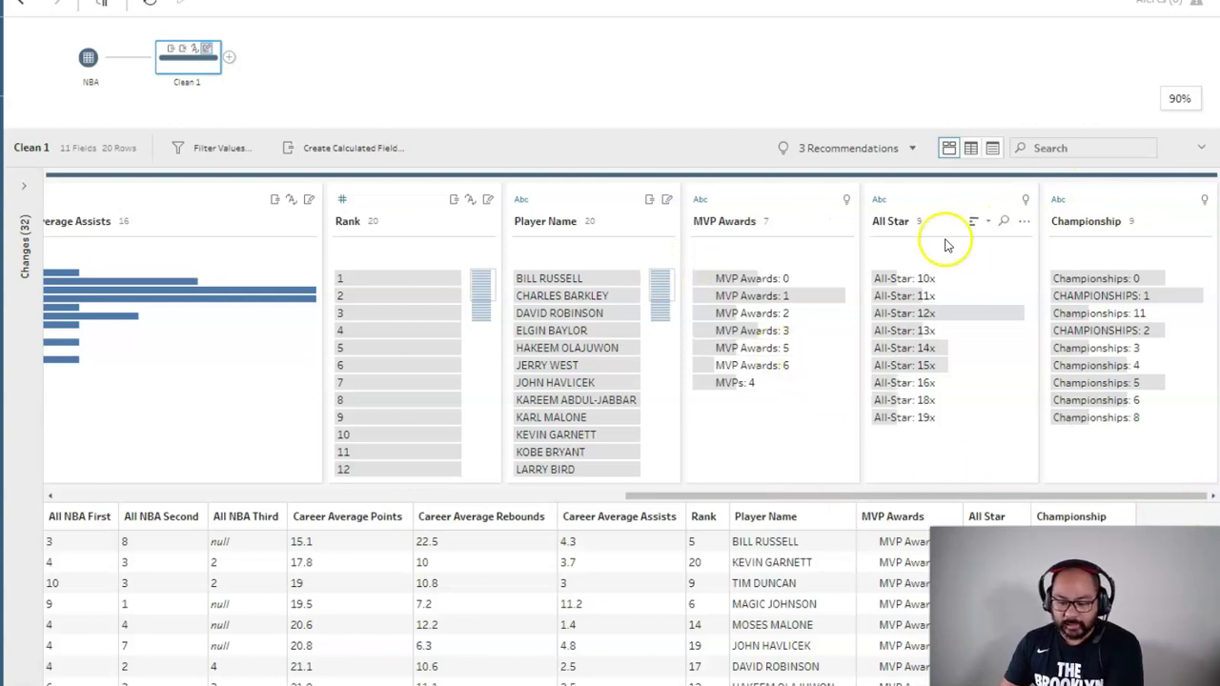
click(849, 221)
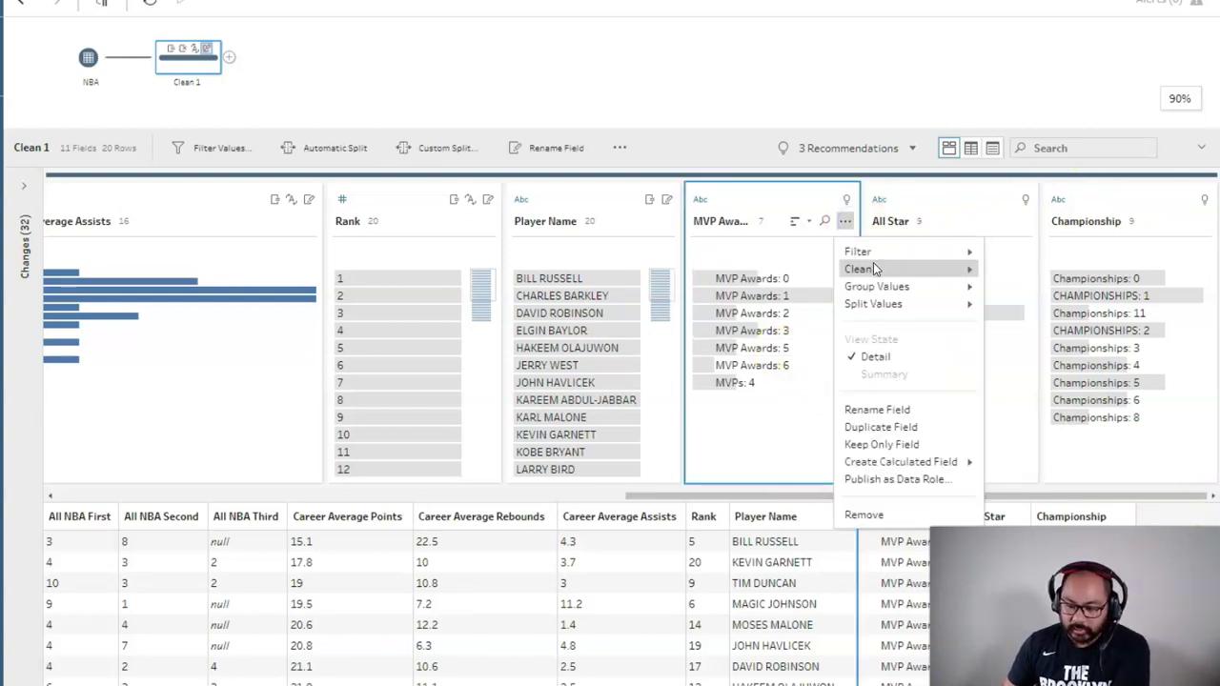
mouse_move(873, 267)
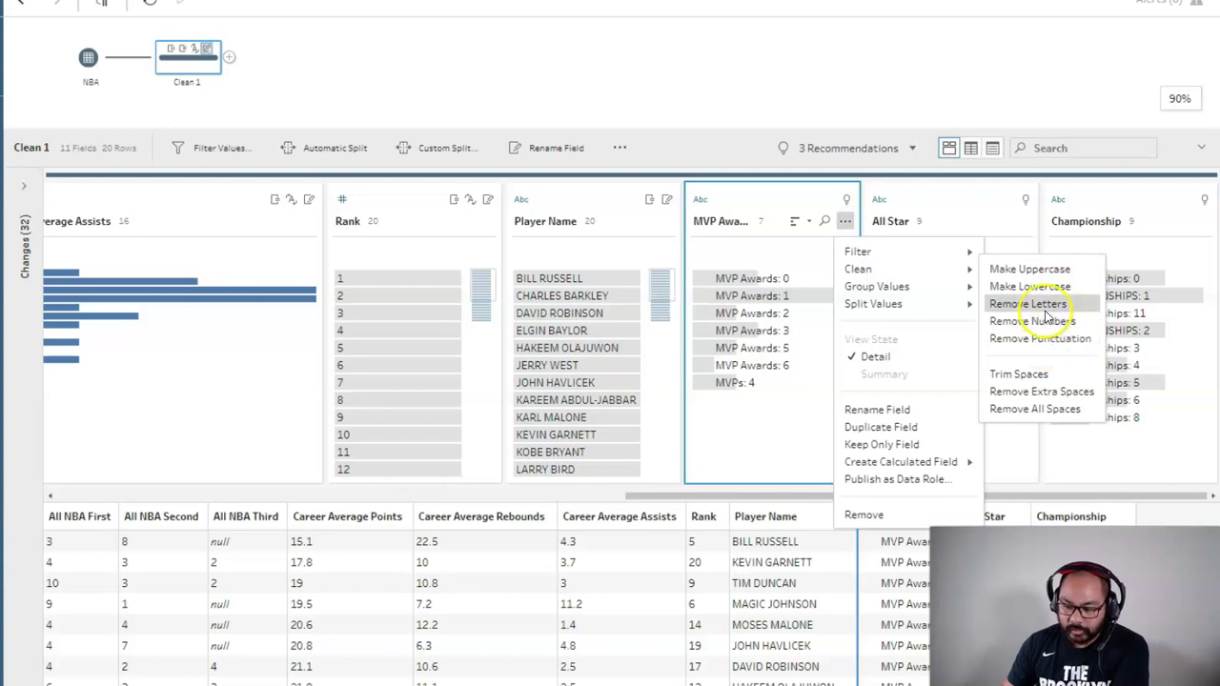
click(1027, 304)
click(844, 221)
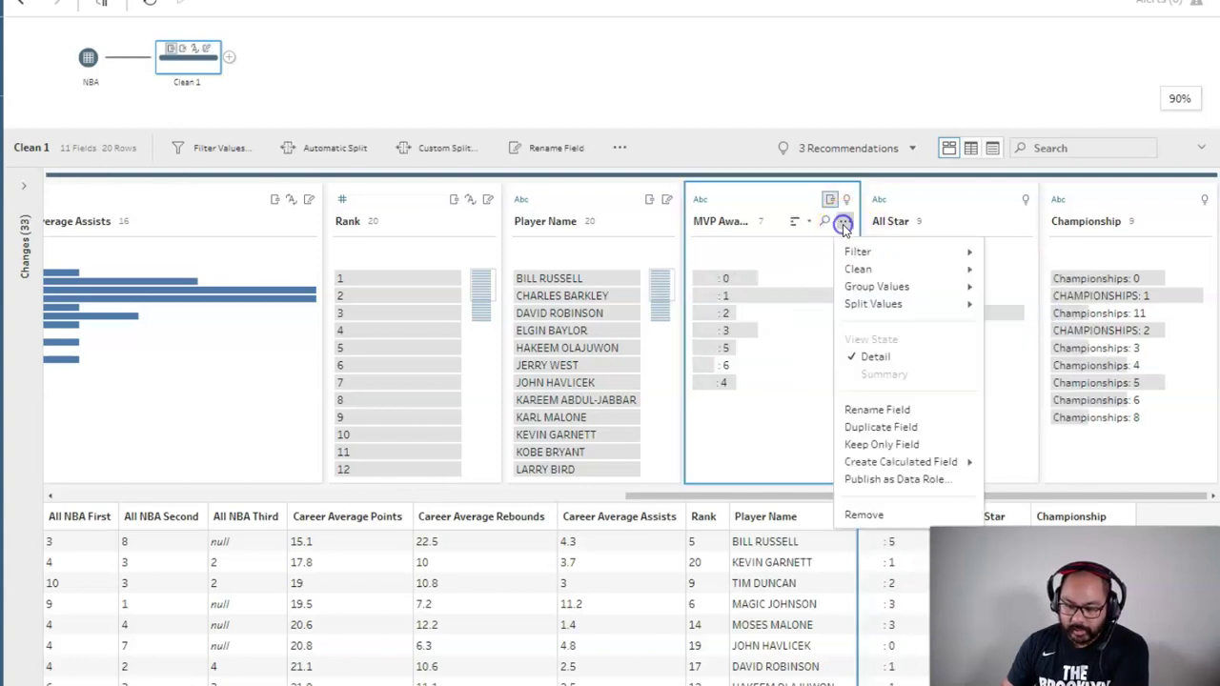
mouse_move(912, 270)
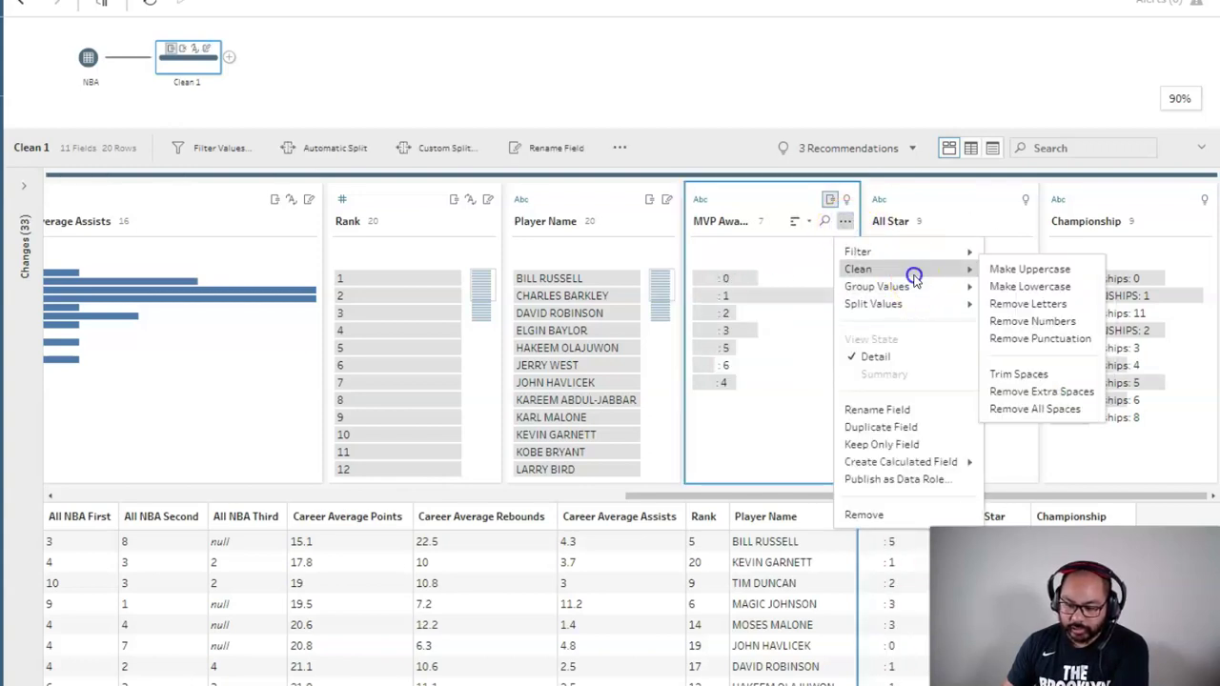
click(1043, 340)
click(701, 199)
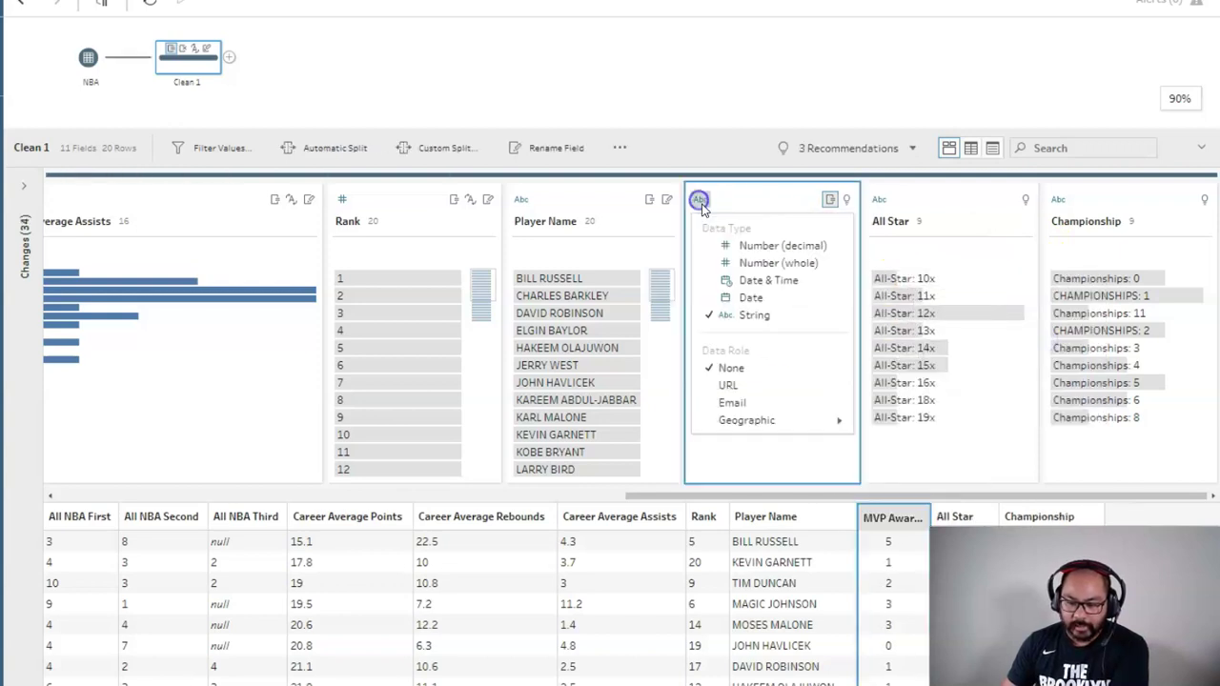
click(757, 246)
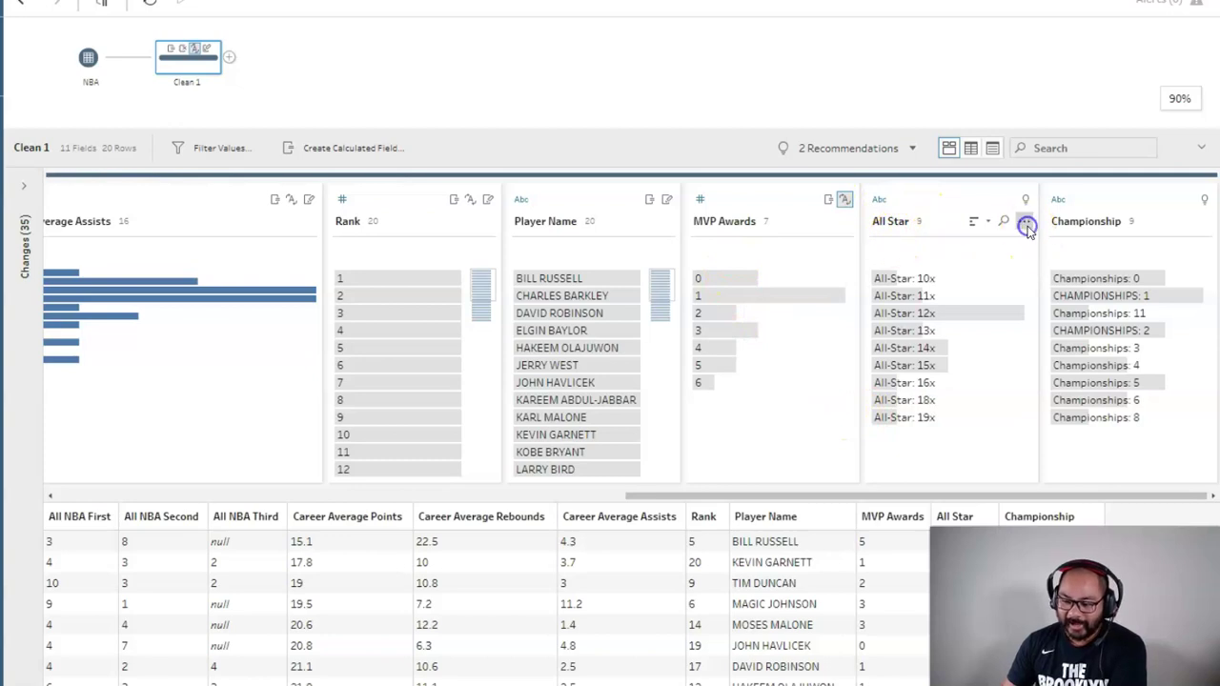
click(1025, 224)
mouse_move(1082, 271)
click(975, 200)
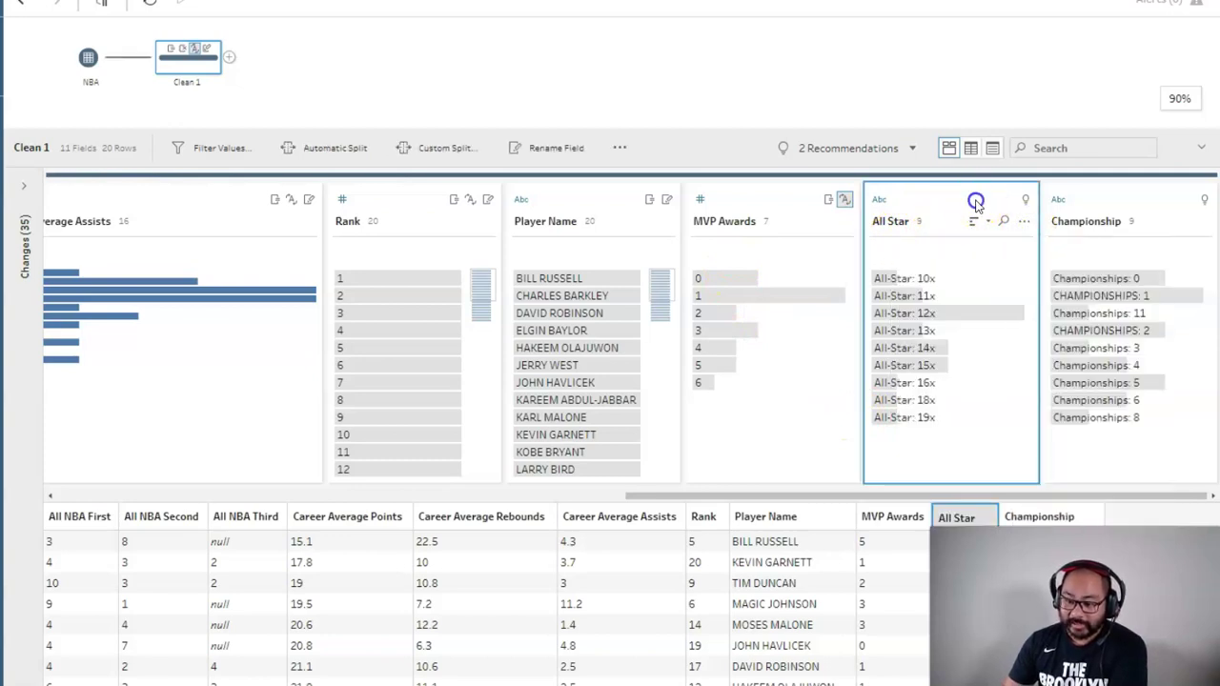
Remove the letters and punctuation from the All Star field and change its data type to Number (whole).
click(1024, 222)
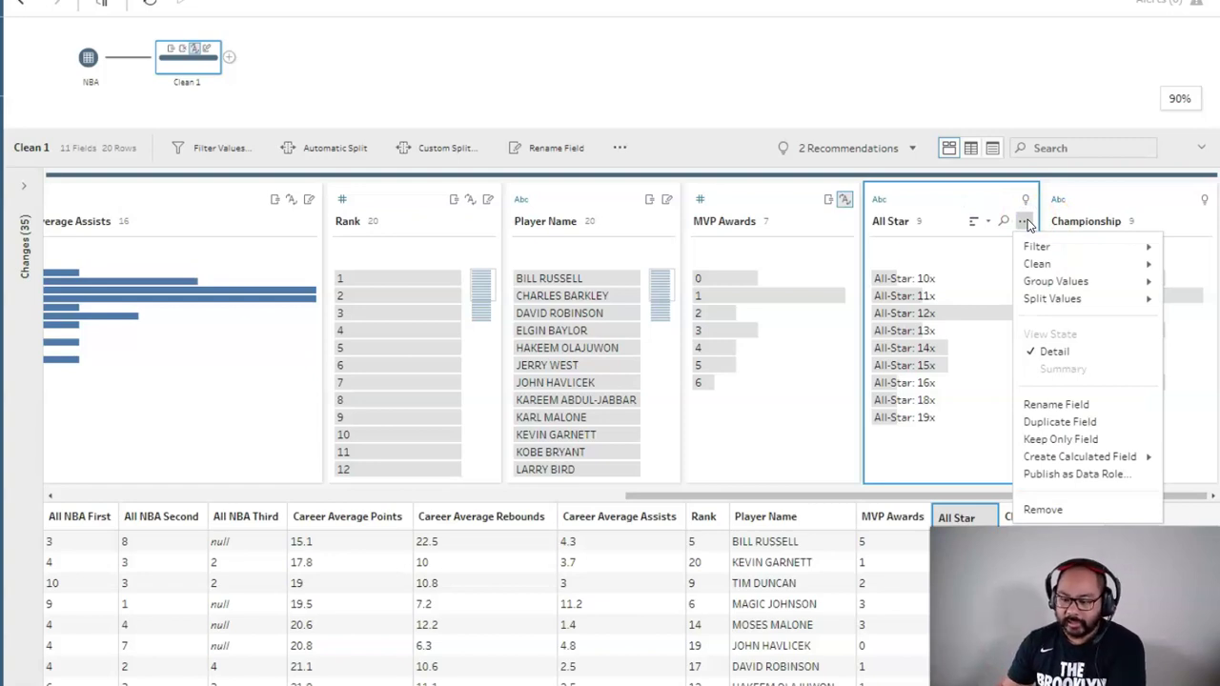
mouse_move(1052, 271)
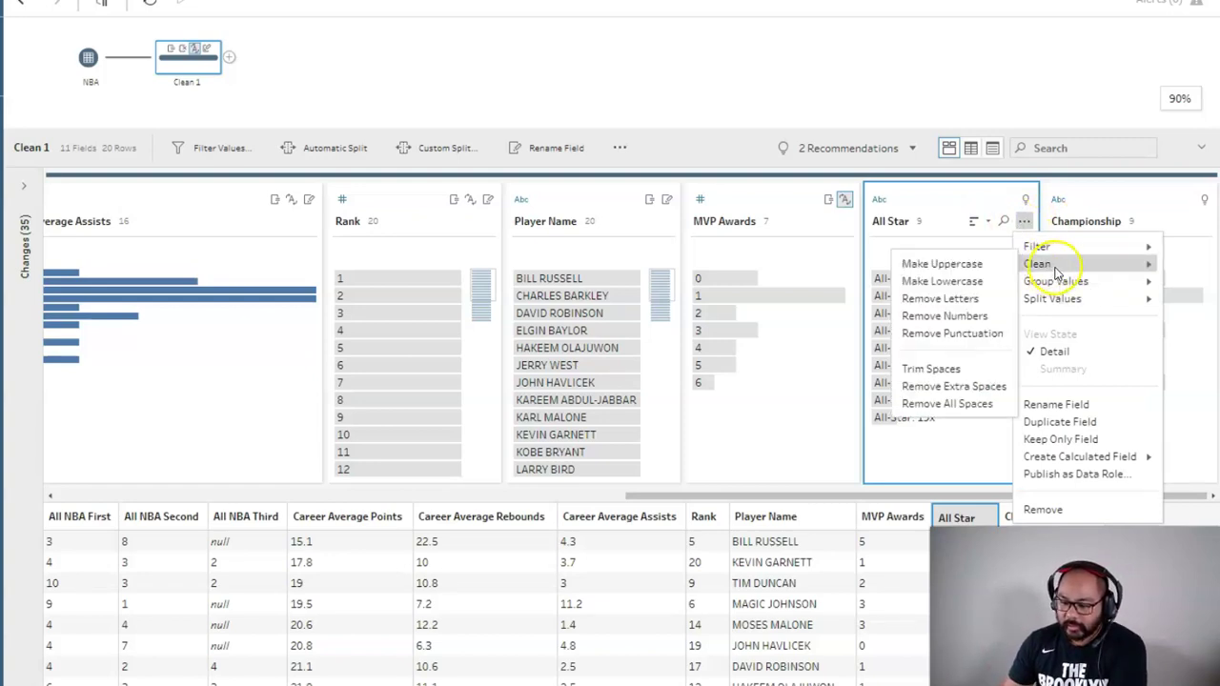
click(955, 319)
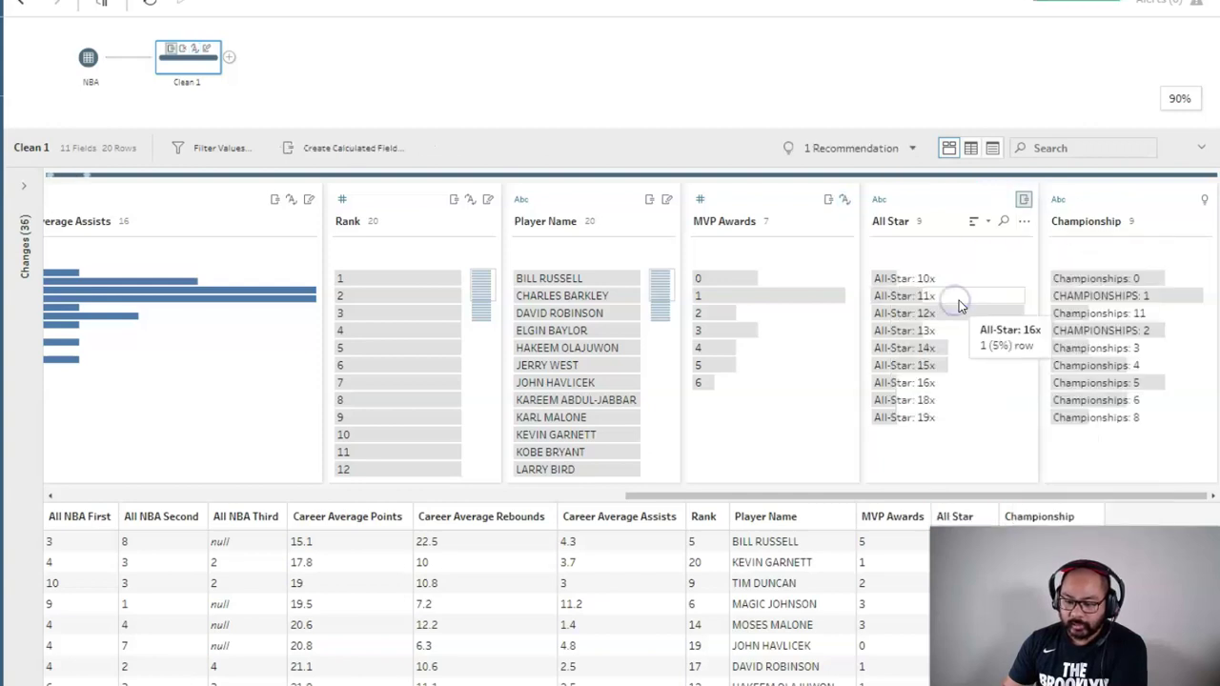
click(1026, 223)
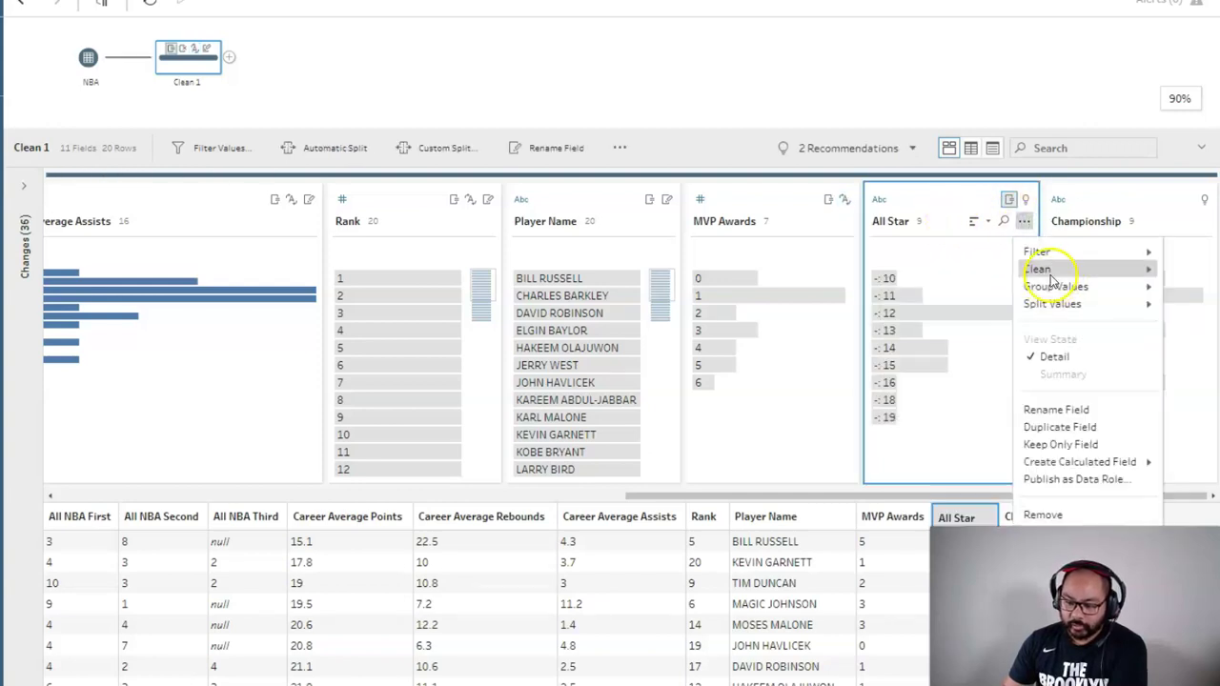
mouse_move(1039, 269)
click(957, 340)
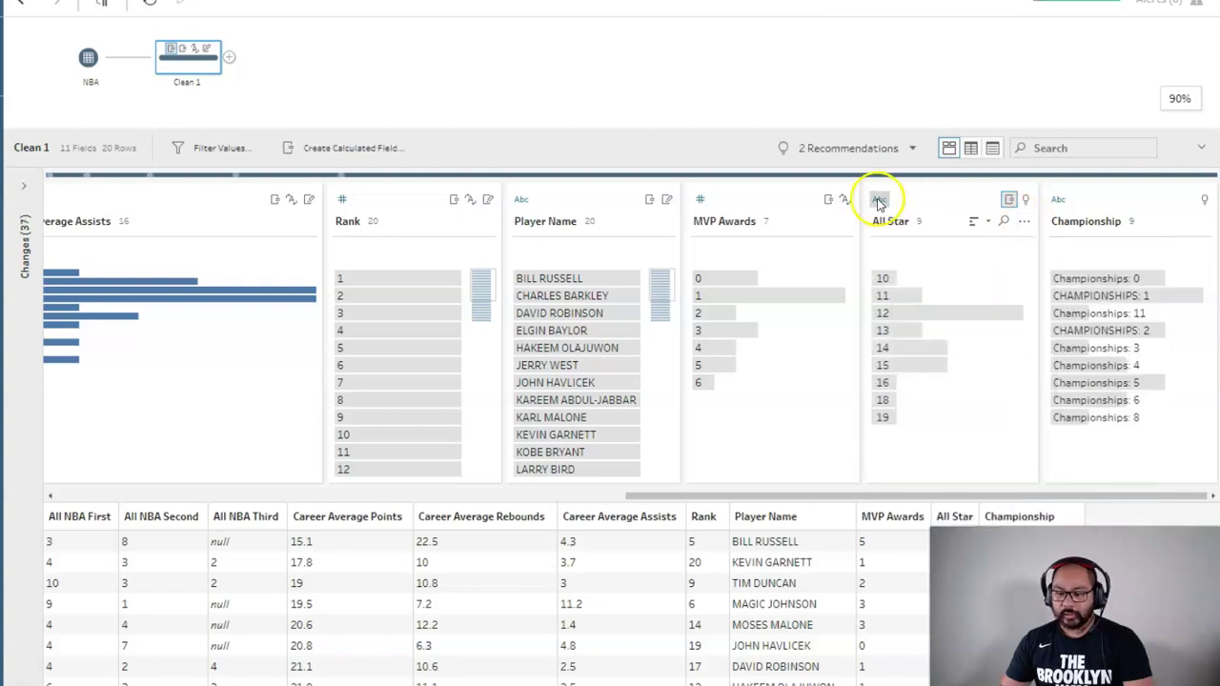
click(879, 199)
click(923, 263)
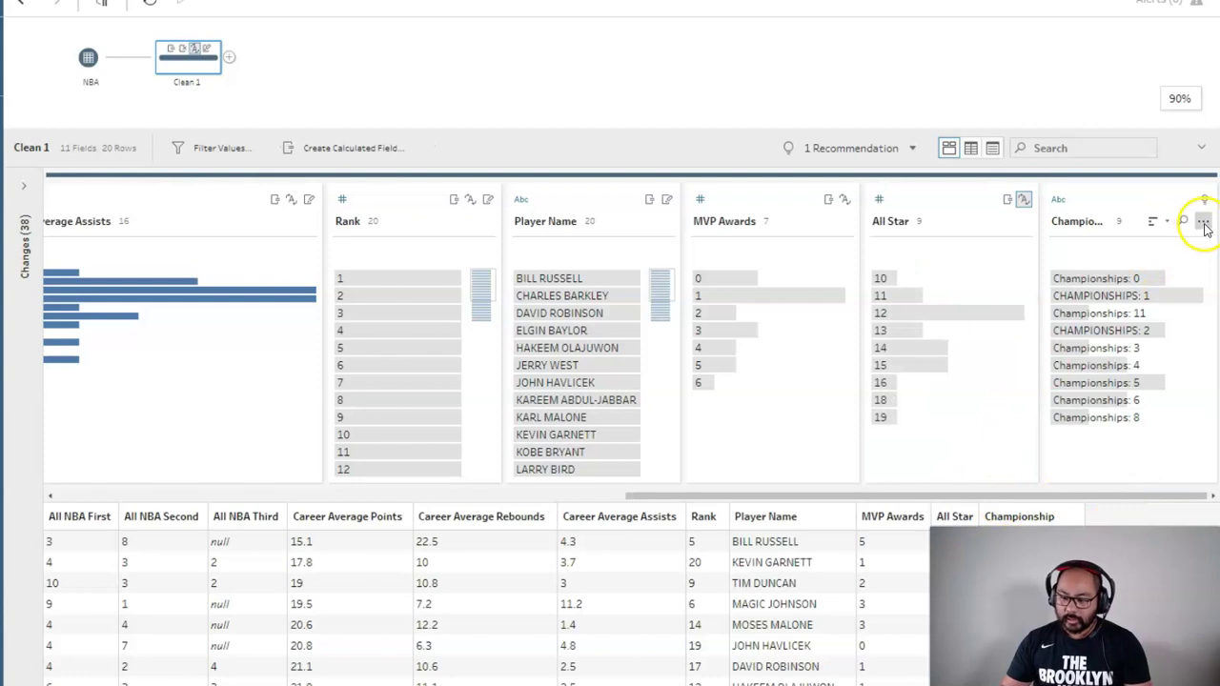
Clean the Championship field of letters and punctuation and set its data type to Number (whole).
click(1203, 221)
mouse_move(1161, 272)
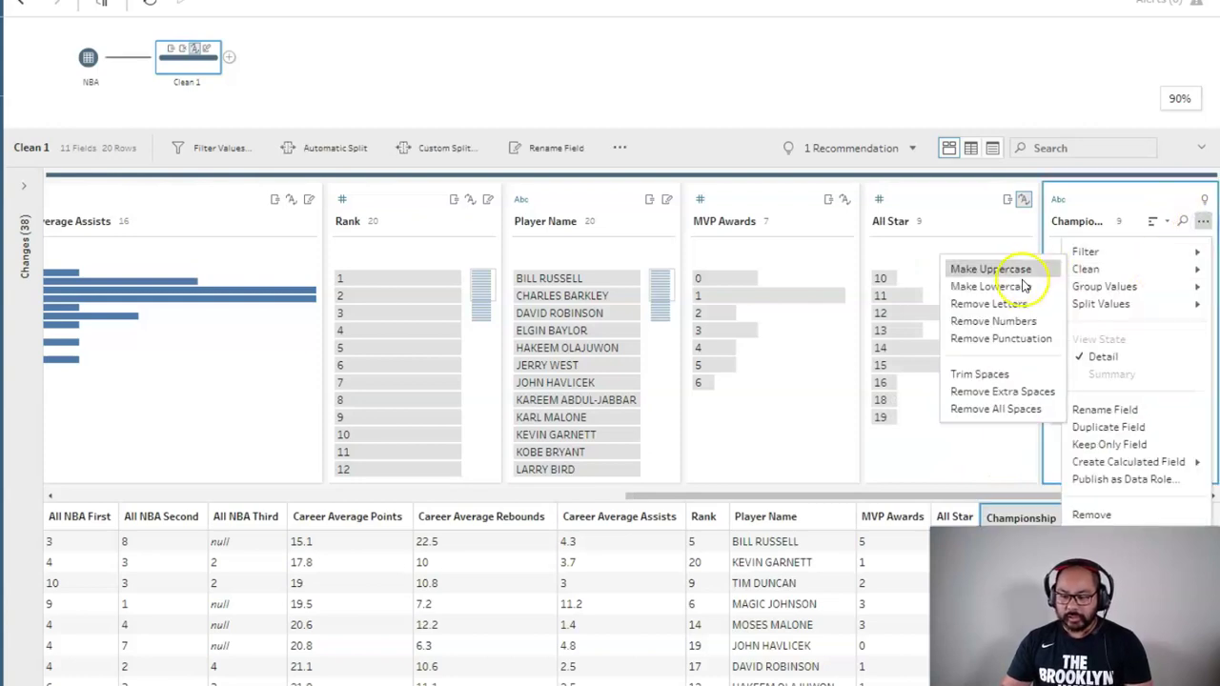
click(1012, 311)
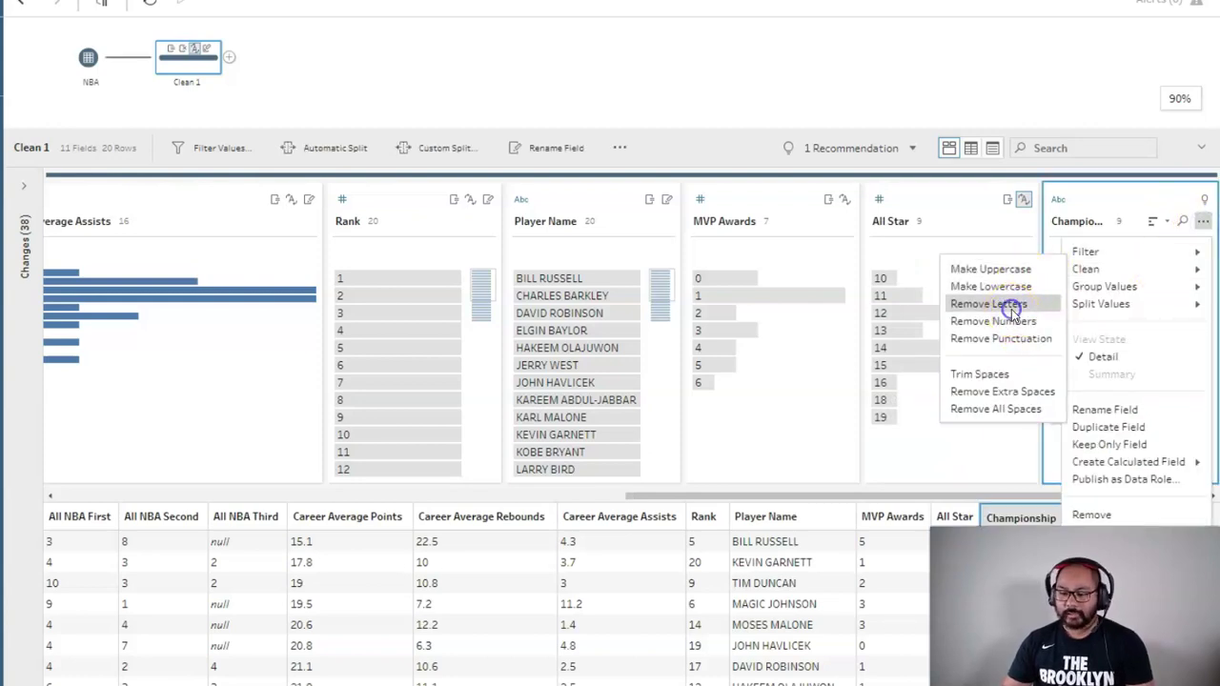
click(1203, 221)
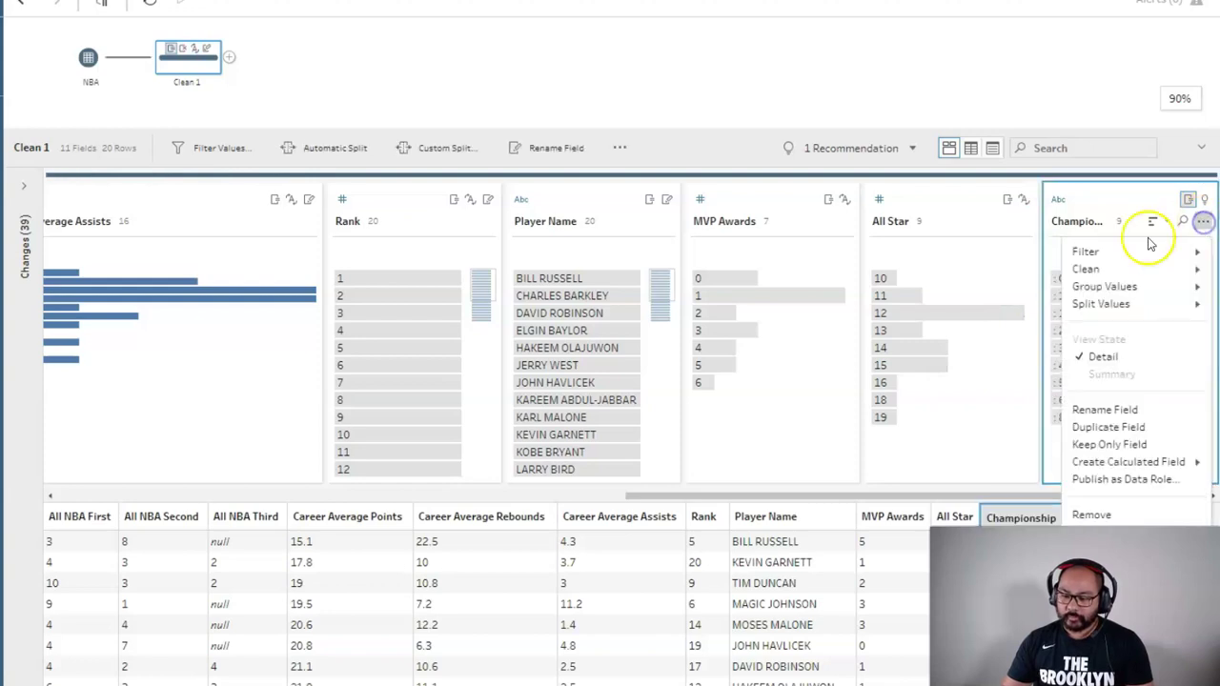
click(1149, 269)
click(1011, 341)
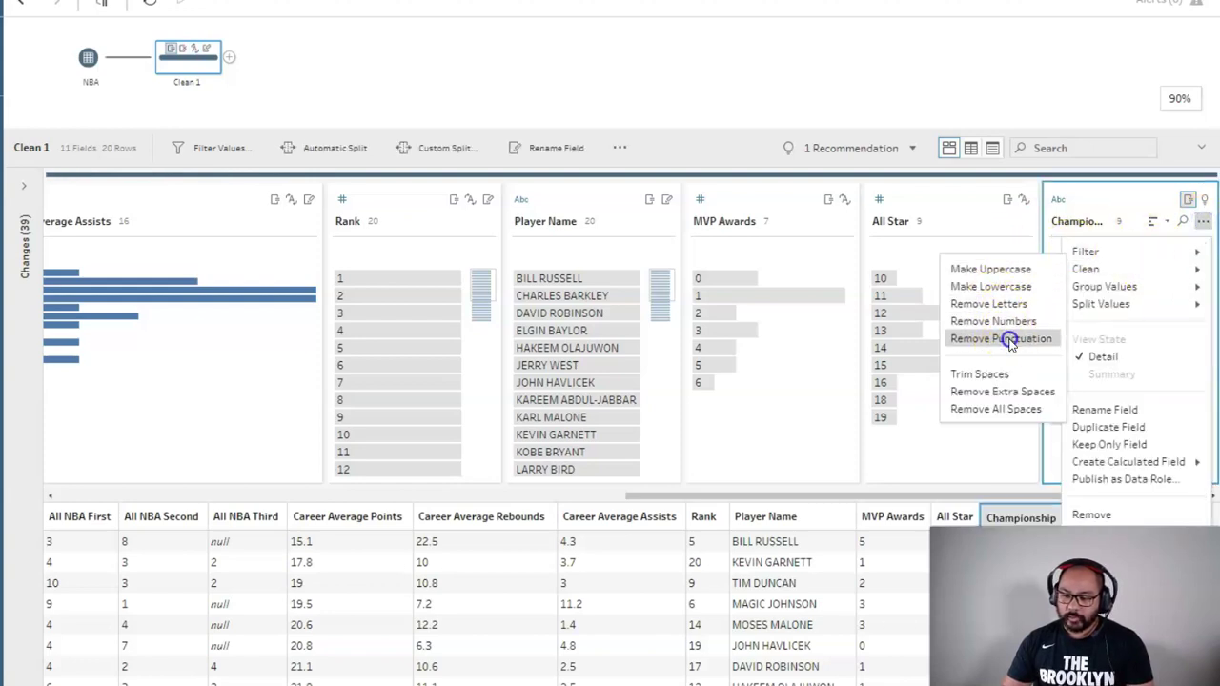
click(1057, 199)
click(1111, 264)
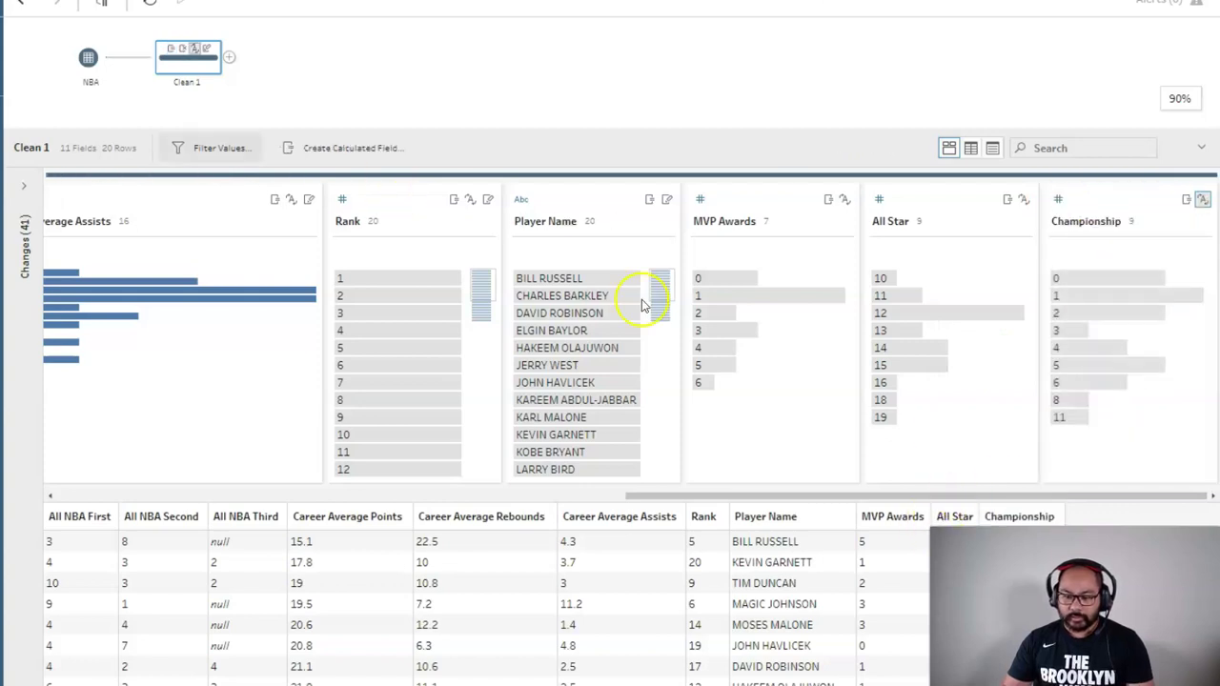
Add an Output step after Clean 1 and enlarge the output settings area.
drag(994, 488, 258, 104)
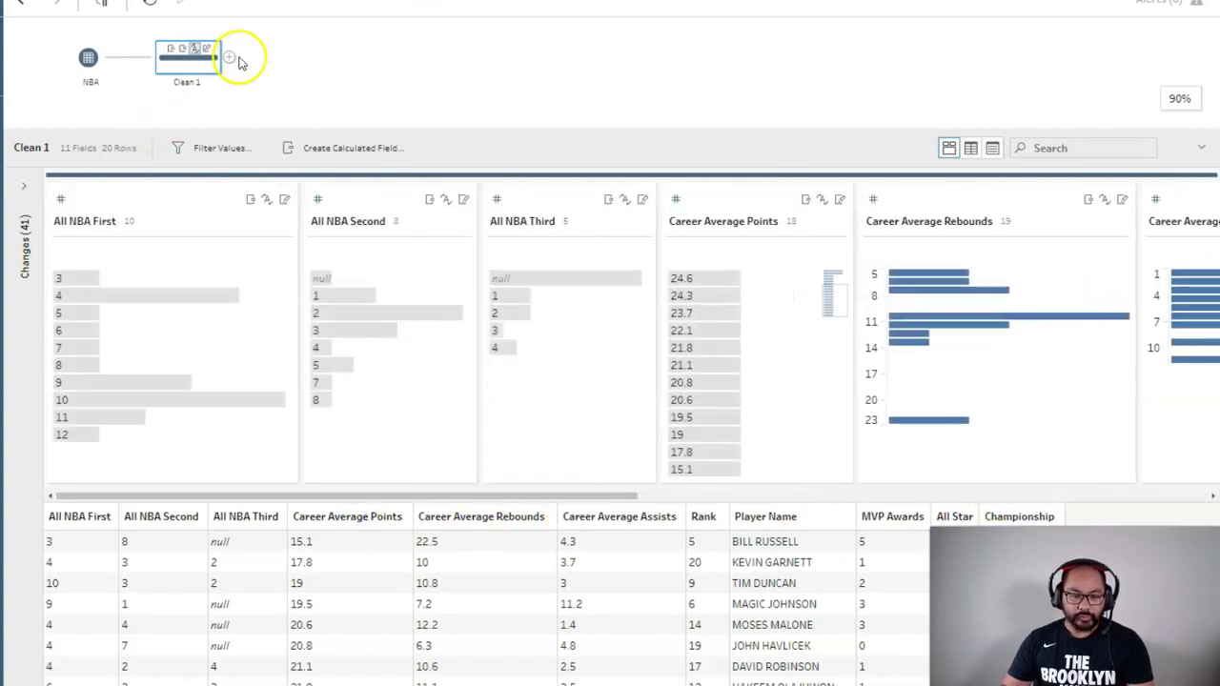
click(237, 61)
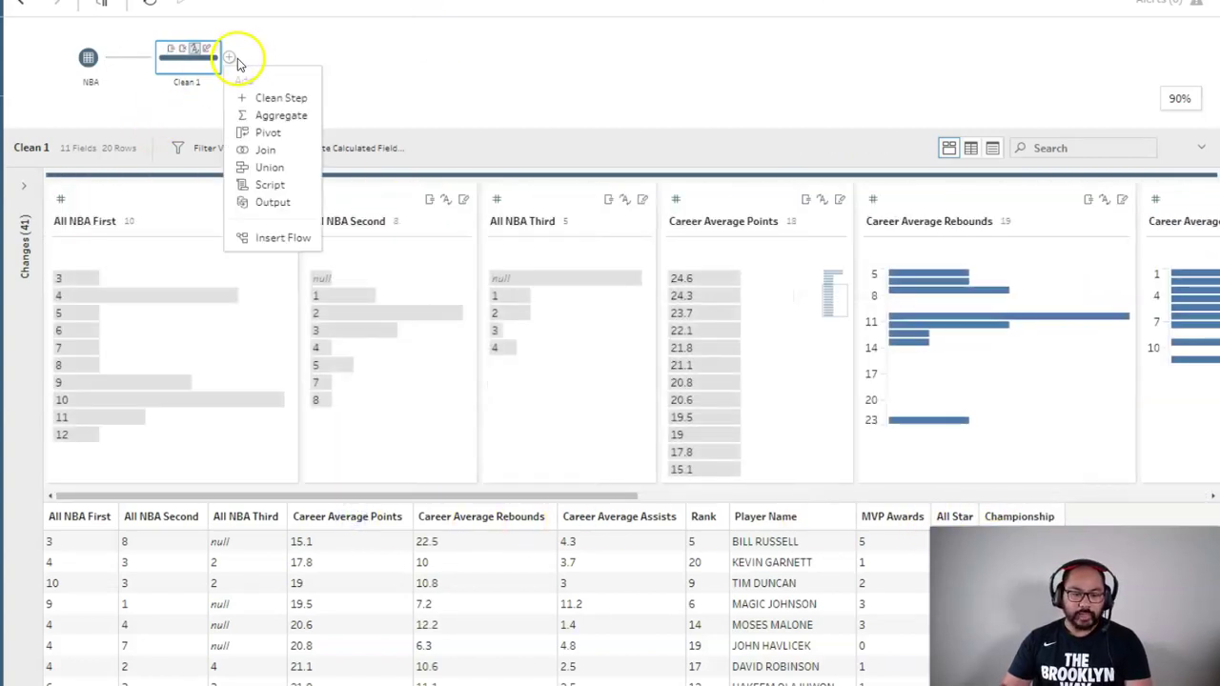
click(297, 204)
drag(667, 134, 667, 108)
Review the cleaned columns in the output data preview from All NBA First through Championship.
mouse_move(1176, 197)
mouse_down()
mouse_move(774, 200)
mouse_move(304, 350)
mouse_move(284, 567)
mouse_up()
key(Escape)
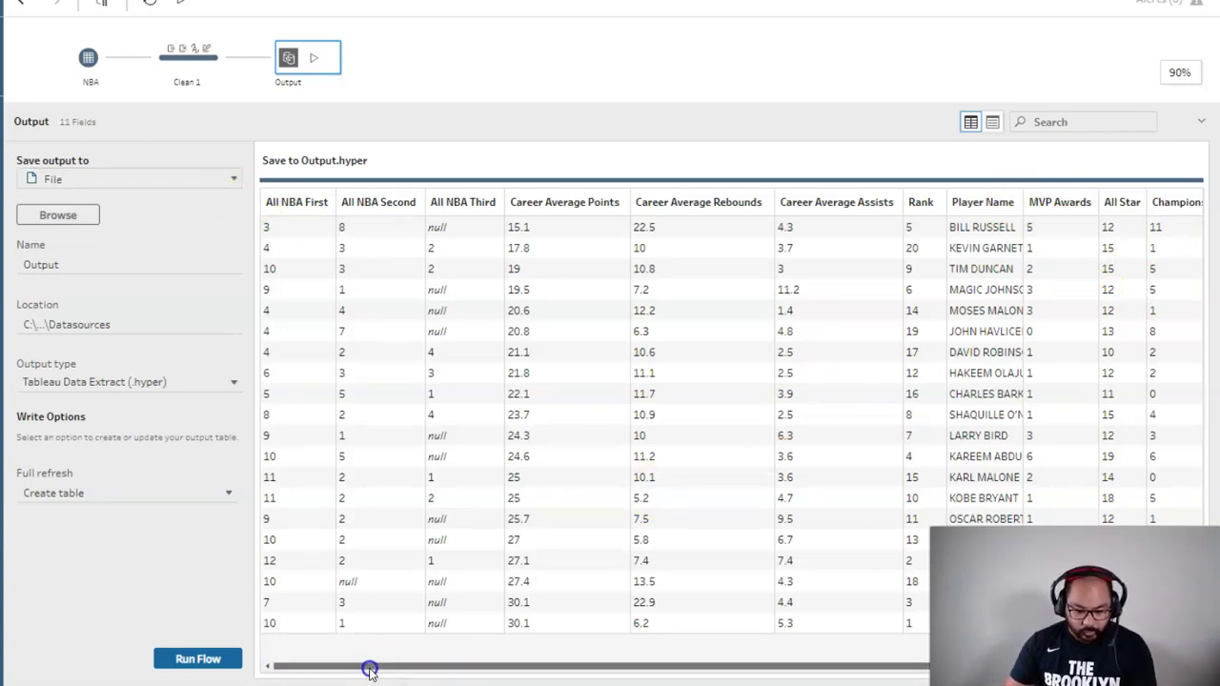
drag(350, 673, 556, 668)
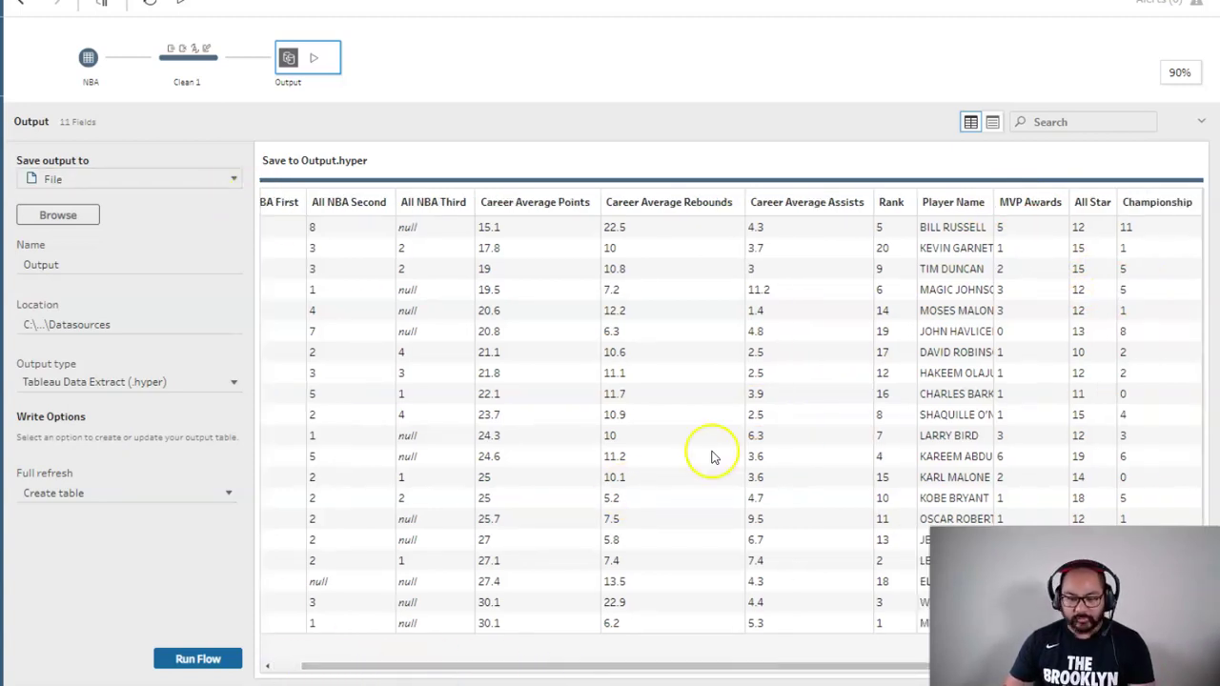
drag(353, 667, 286, 667)
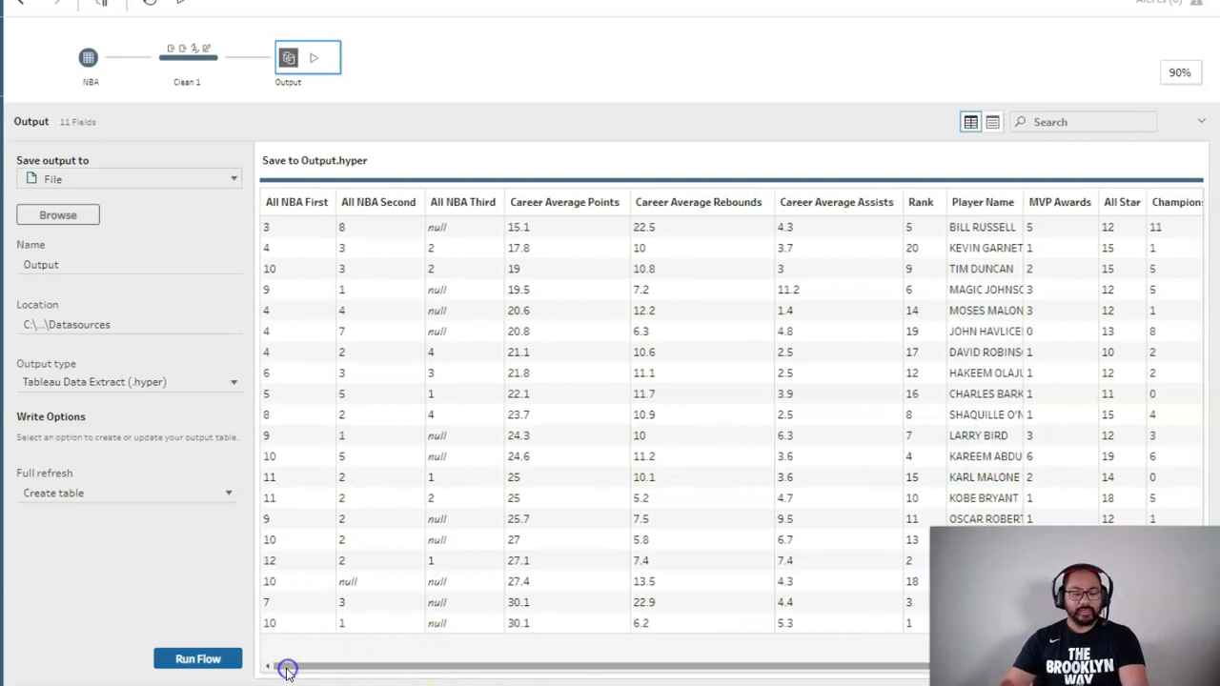